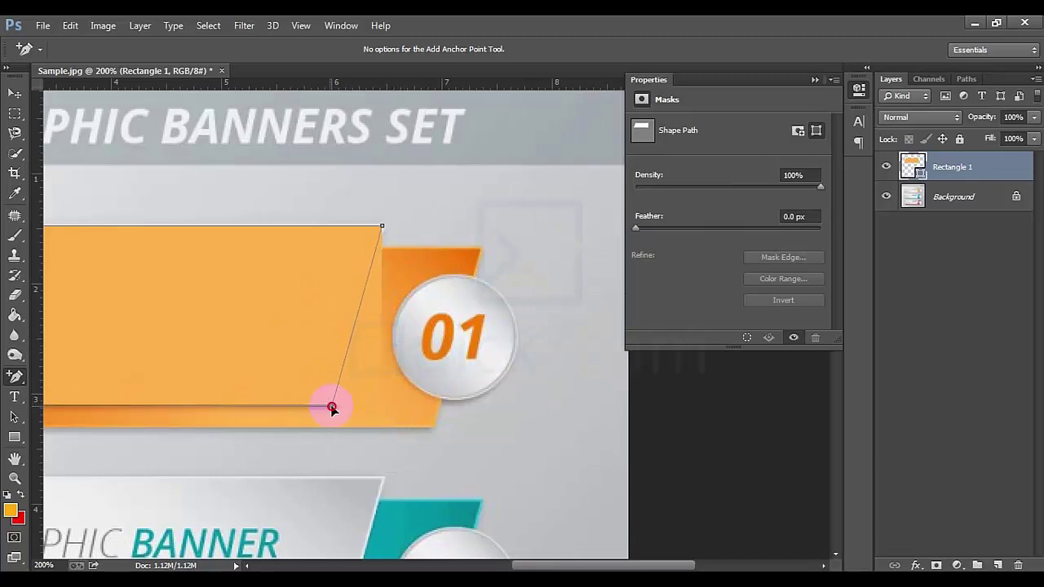
# Align the orange shape's lower-right corner with the banner's slanted edge and change its solid fill to a black-to-white linear gradient.
pyautogui.doubleClick(334, 408)
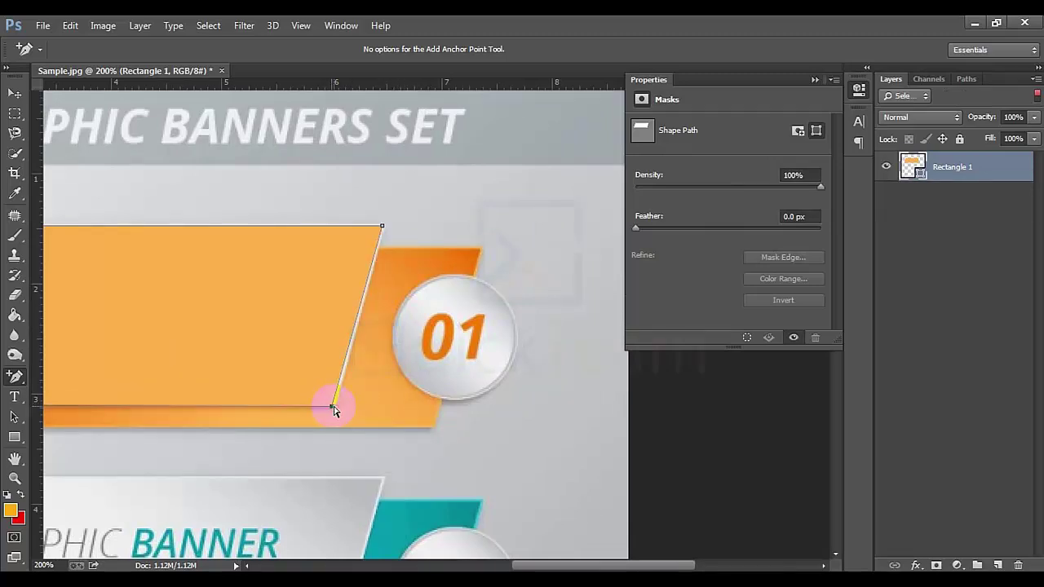
pyautogui.moveTo(226, 363); pyautogui.dragTo(450, 407)
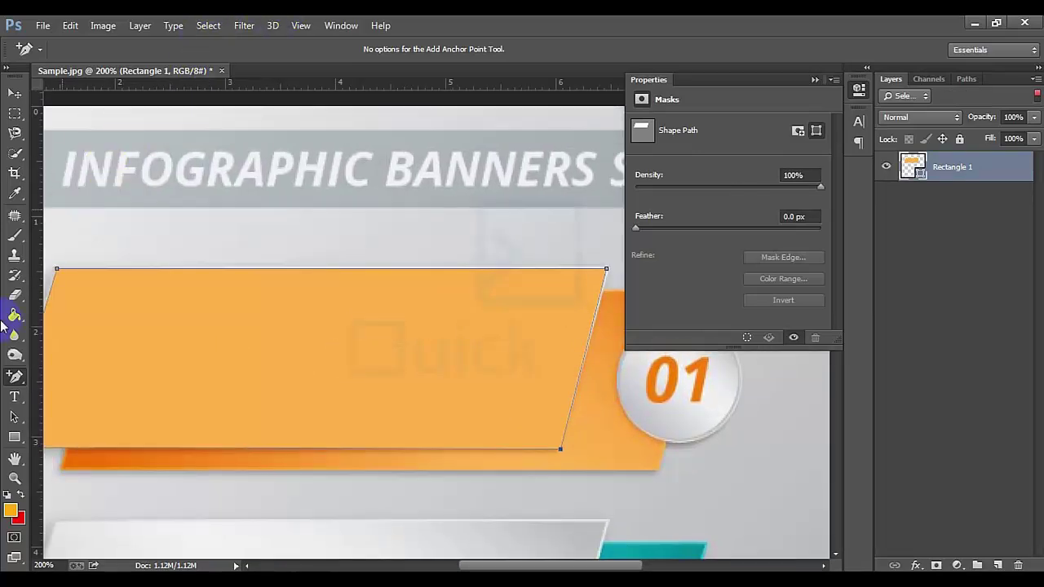
pyautogui.click(13, 437)
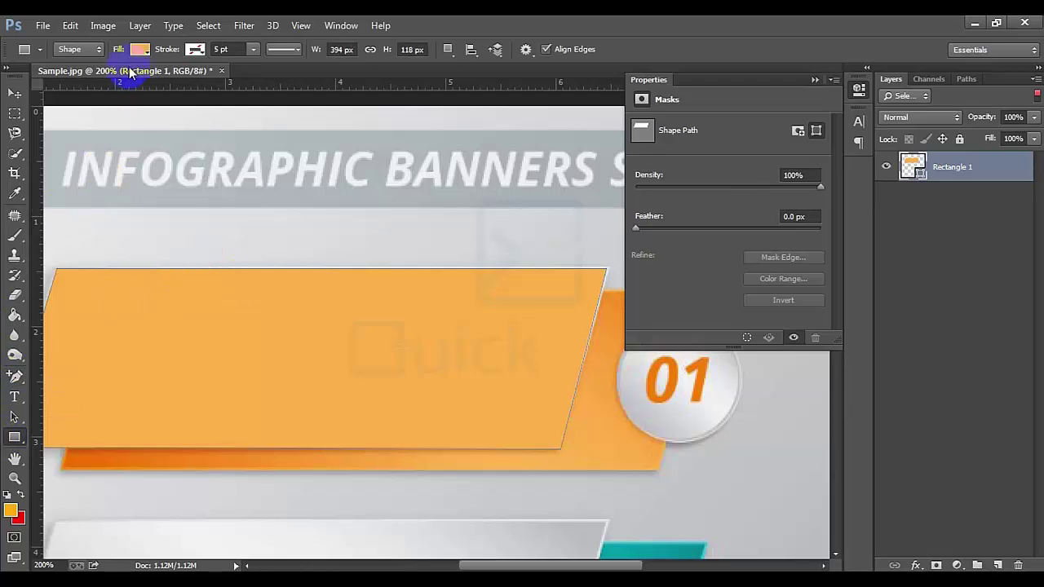
pyautogui.click(138, 50)
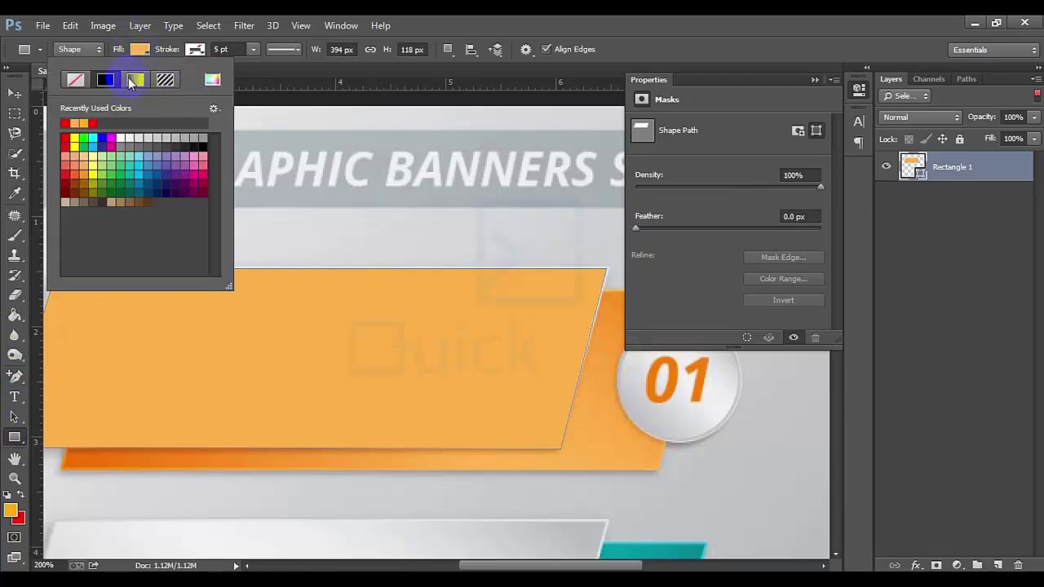
pyautogui.click(136, 80)
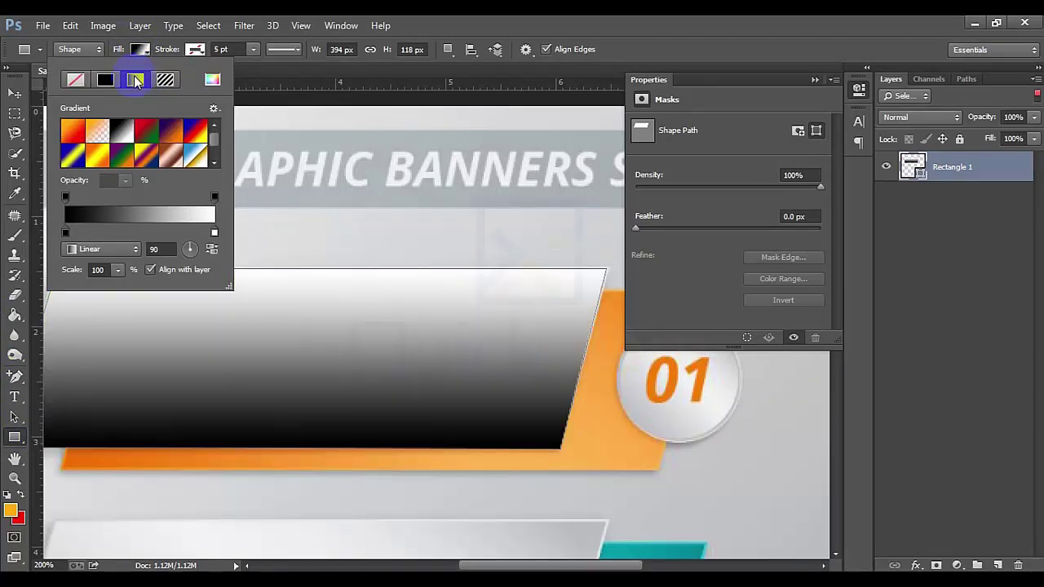
# Change the black stop of the shape's gradient to light gray d4d4d4.
pyautogui.click(66, 231)
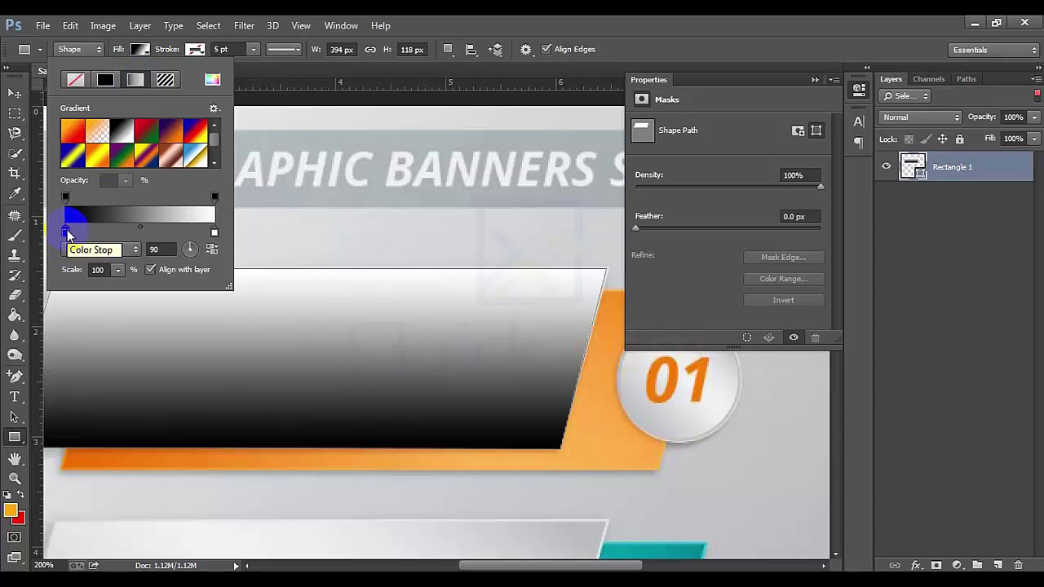
pyautogui.doubleClick(67, 232)
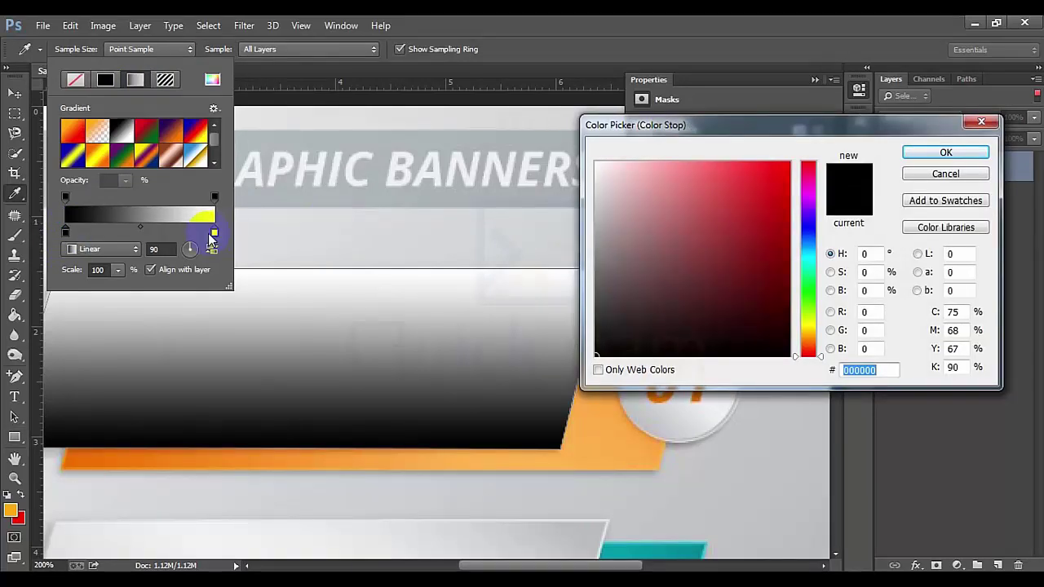
pyautogui.moveTo(650, 223); pyautogui.dragTo(595, 180)
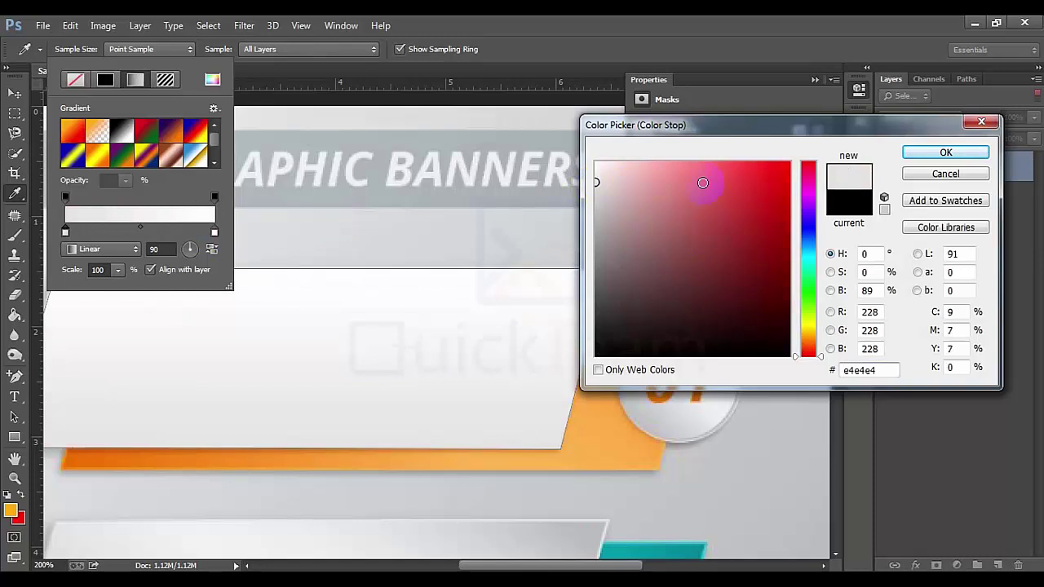
pyautogui.click(597, 196)
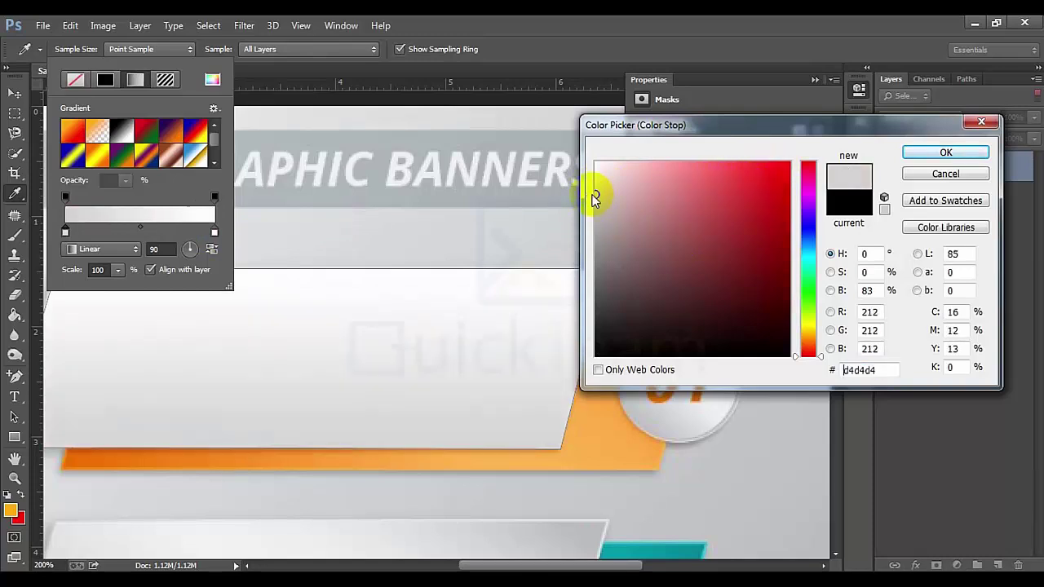
pyautogui.click(924, 153)
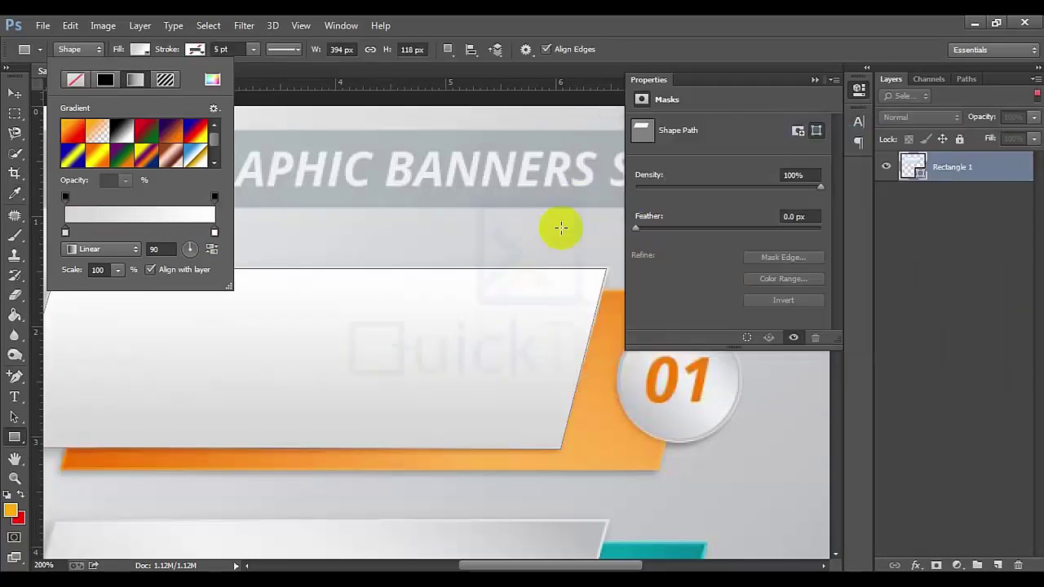
# Change the white stop of the shape's gradient to medium gray 9e9d9d.
pyautogui.click(214, 234)
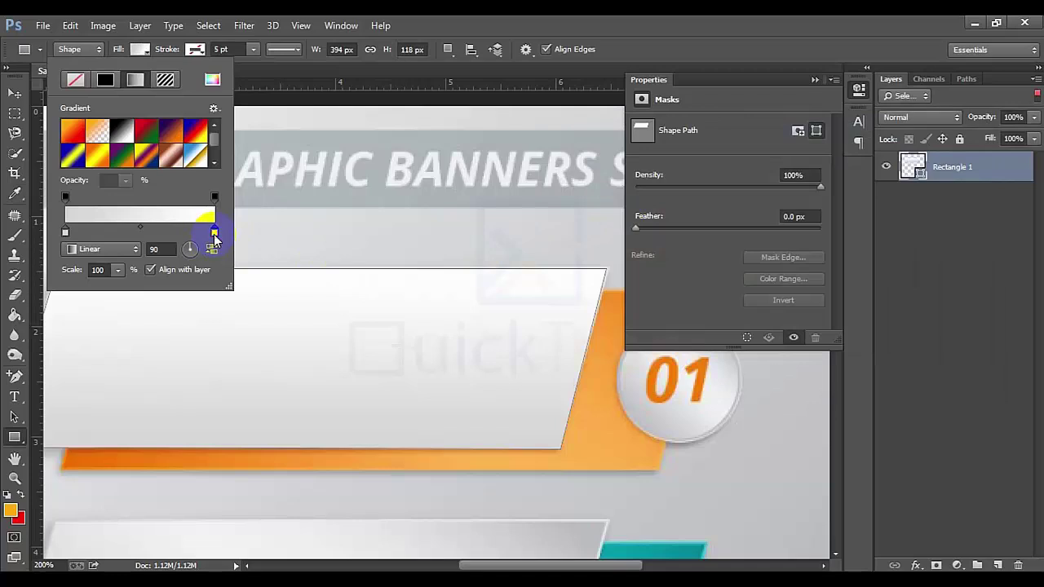
pyautogui.doubleClick(214, 234)
pyautogui.click(586, 264)
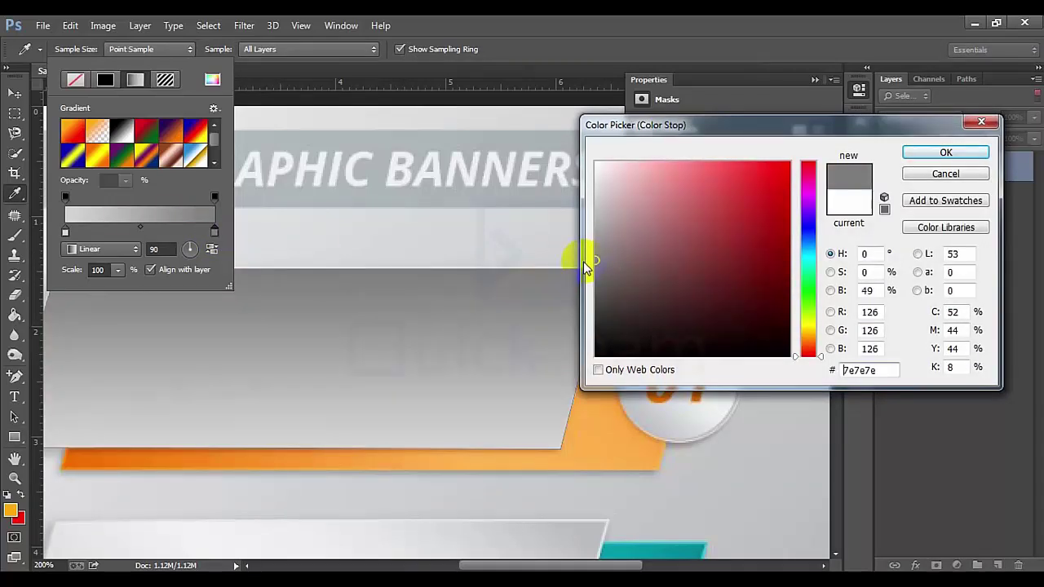
pyautogui.click(593, 254)
pyautogui.click(596, 236)
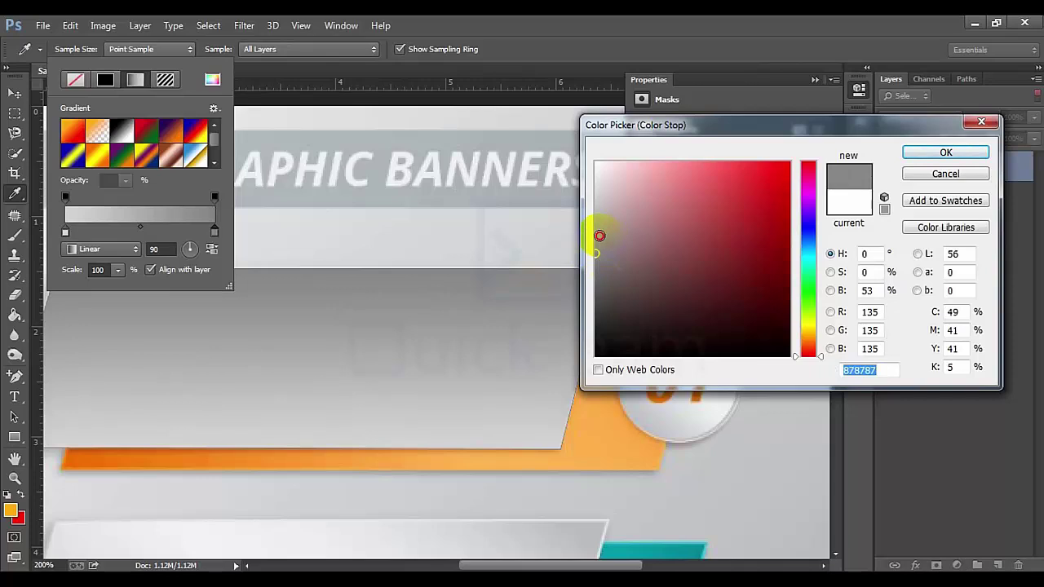
pyautogui.click(930, 154)
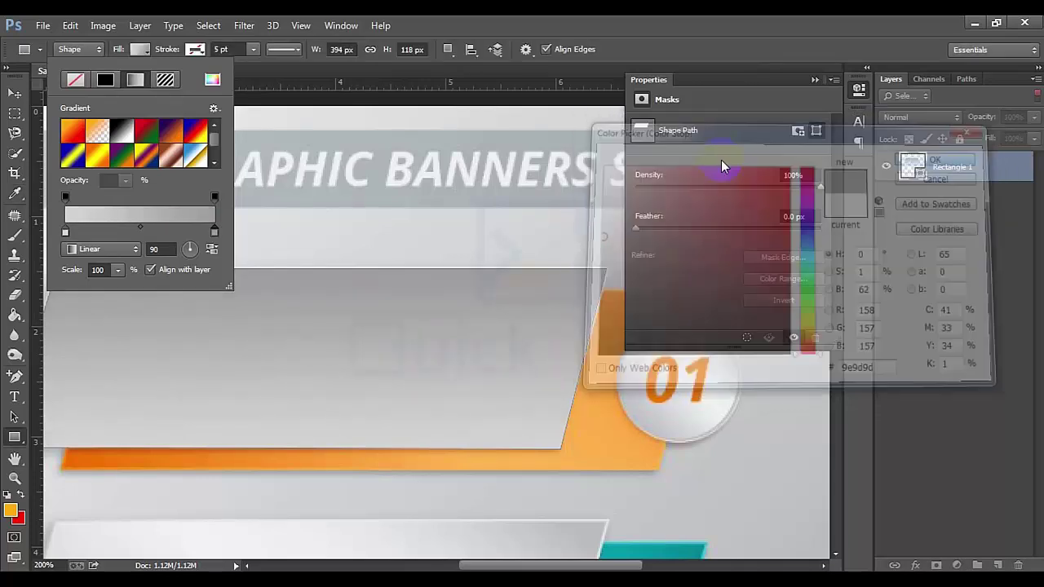
# Rotate the gray gradient to about -5 degrees so it runs across the shape from light to dark.
pyautogui.click(184, 251)
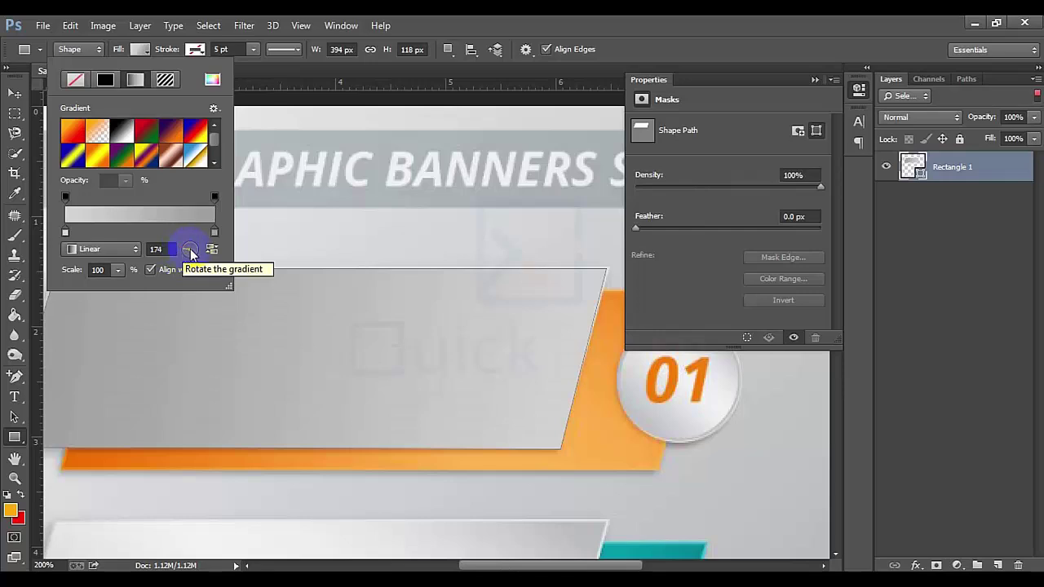
pyautogui.click(197, 250)
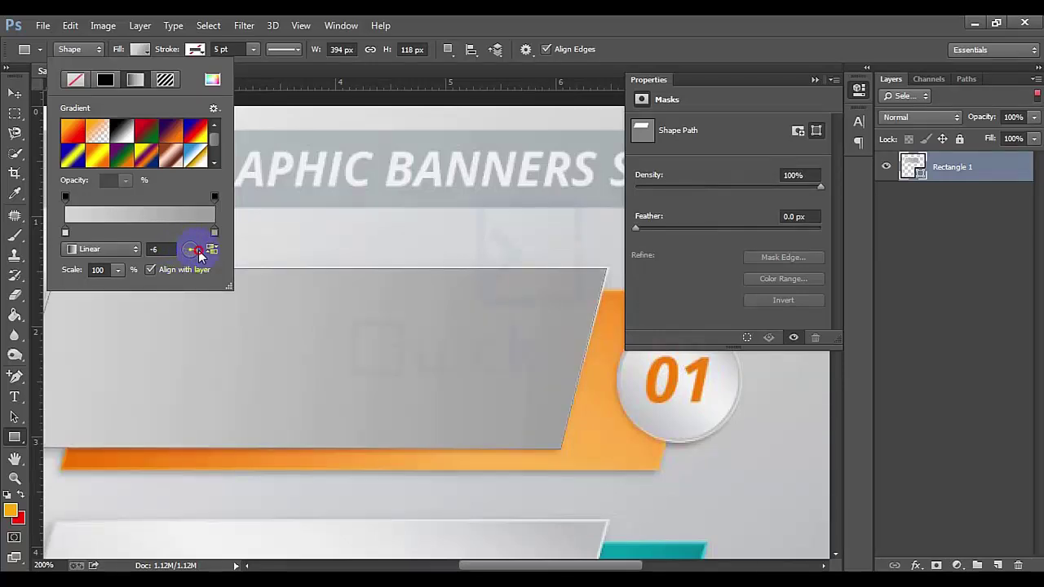
pyautogui.click(457, 23)
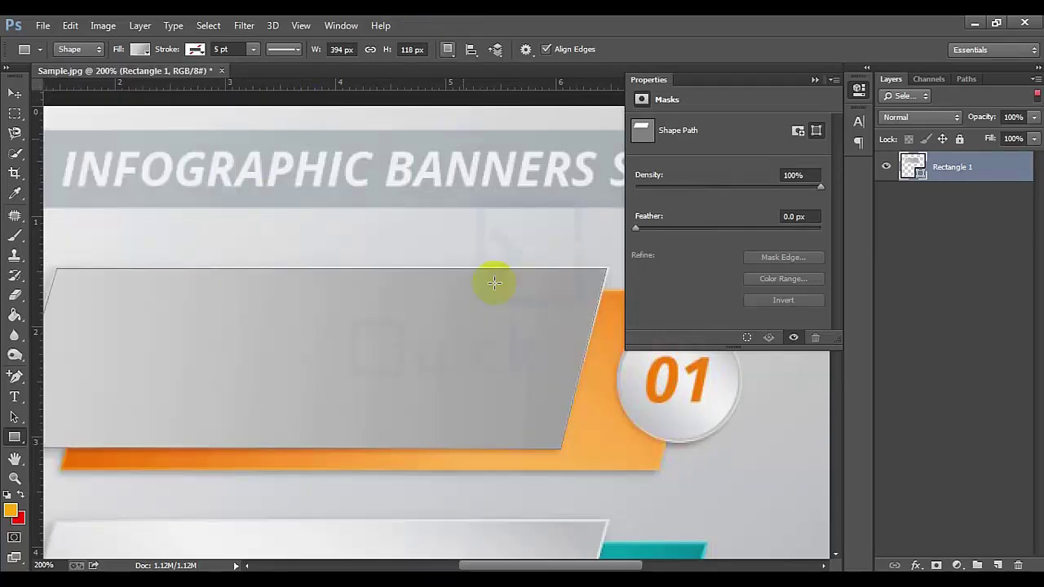
# Switch to the Move tool and close the Properties panel to clear the view of the first banner.
pyautogui.click(15, 93)
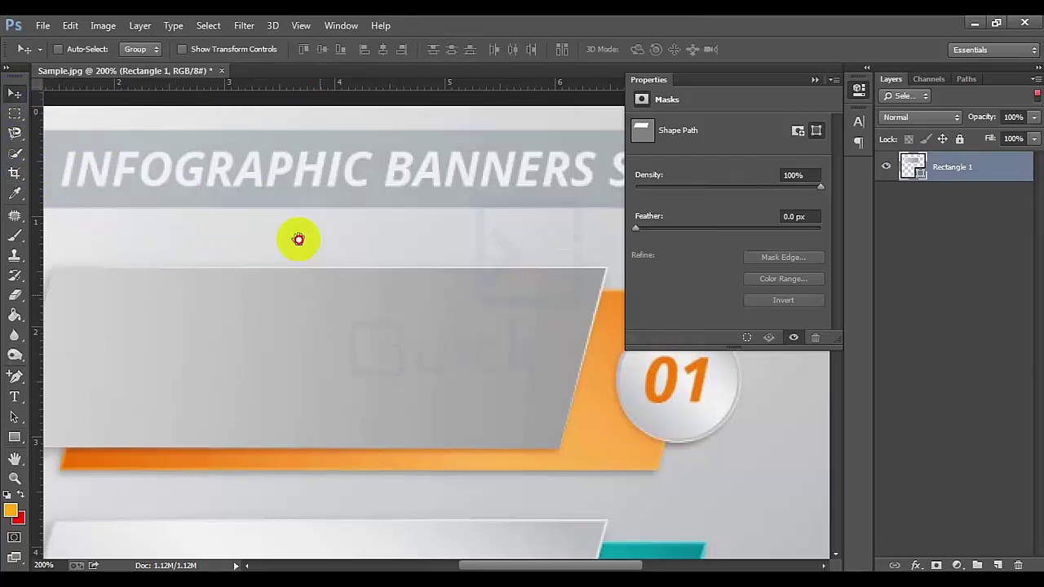
pyautogui.scroll(-3, 298, 237)
pyautogui.click(833, 80)
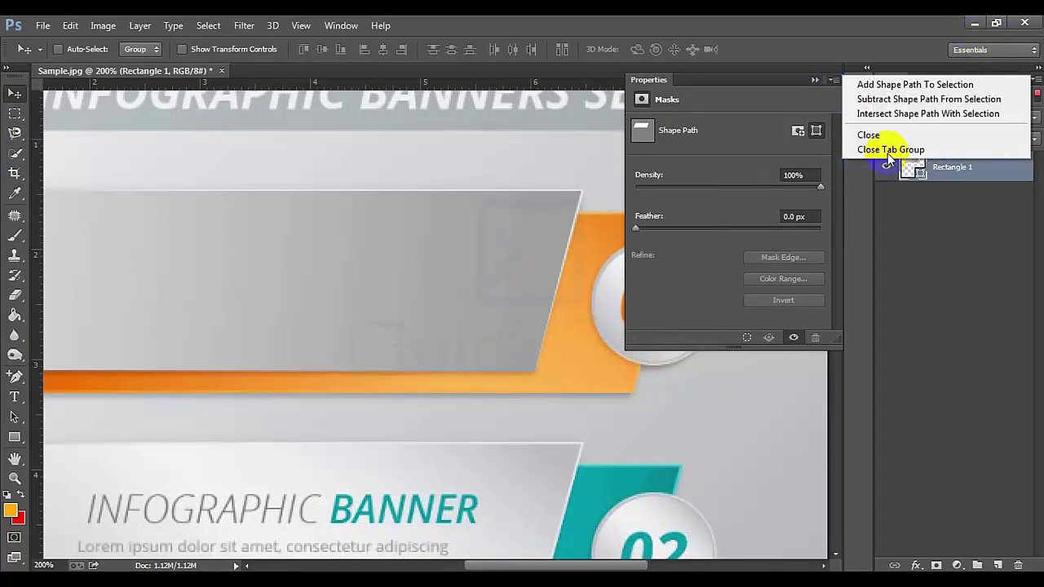
pyautogui.click(889, 150)
pyautogui.moveTo(482, 372); pyautogui.dragTo(487, 380)
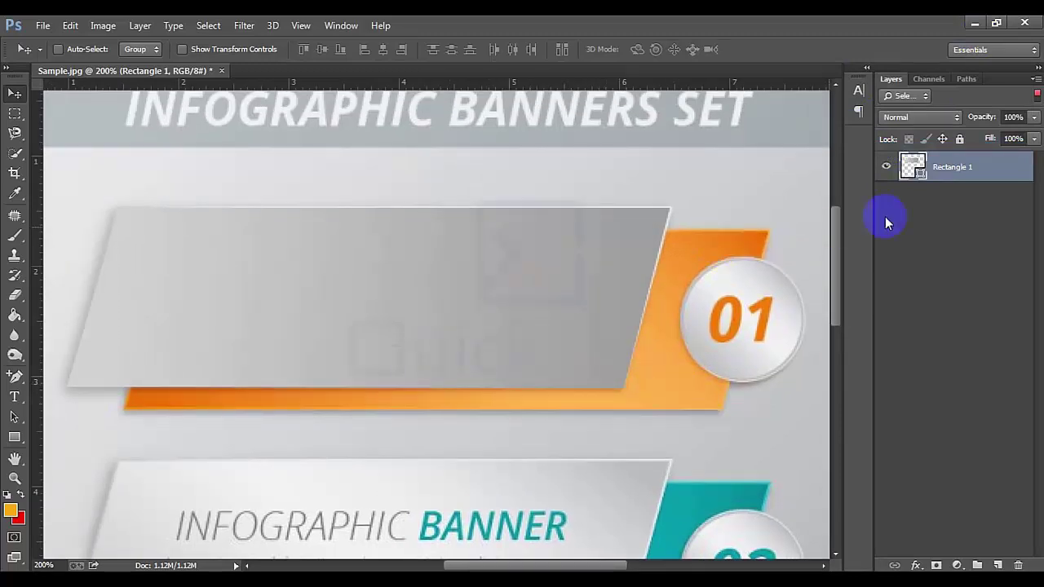
# Duplicate the gray parallelogram, offset the copy over the banner's orange backing, and place its layer below Rectangle 1.
pyautogui.hotkey('ctrl', 'j')
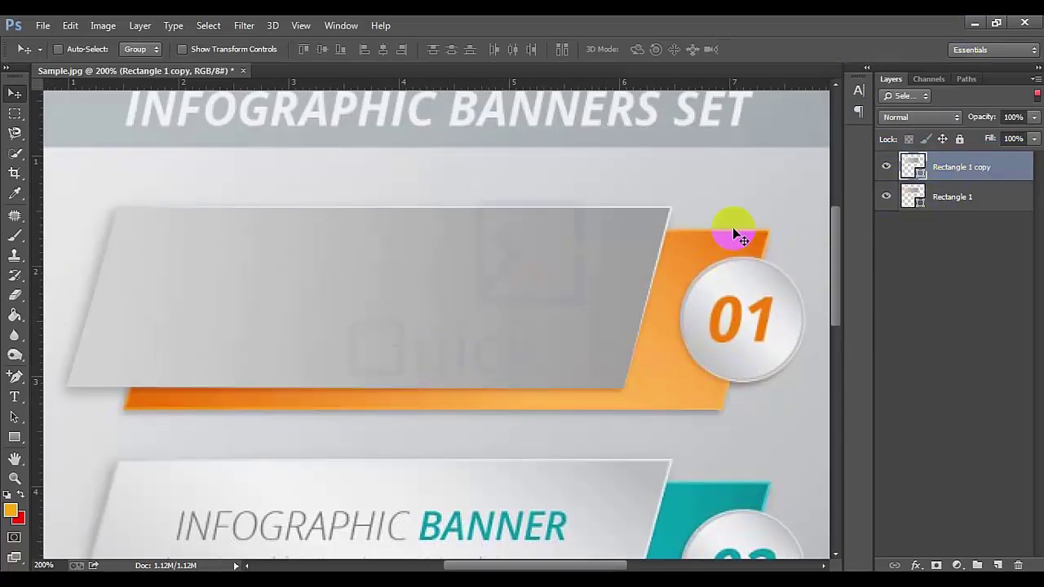
pyautogui.moveTo(477, 278); pyautogui.dragTo(532, 297)
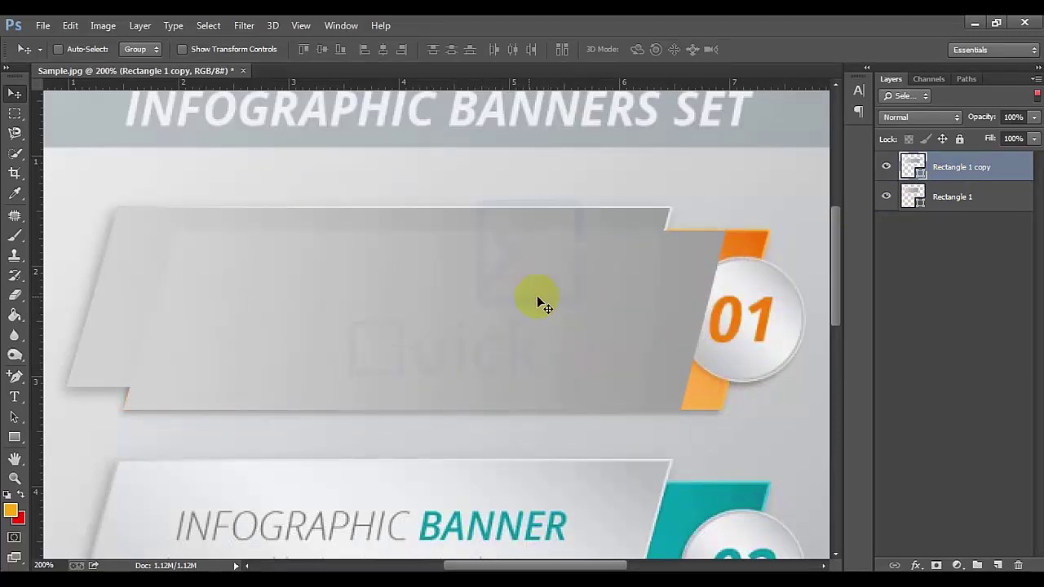
pyautogui.moveTo(954, 169); pyautogui.dragTo(950, 206)
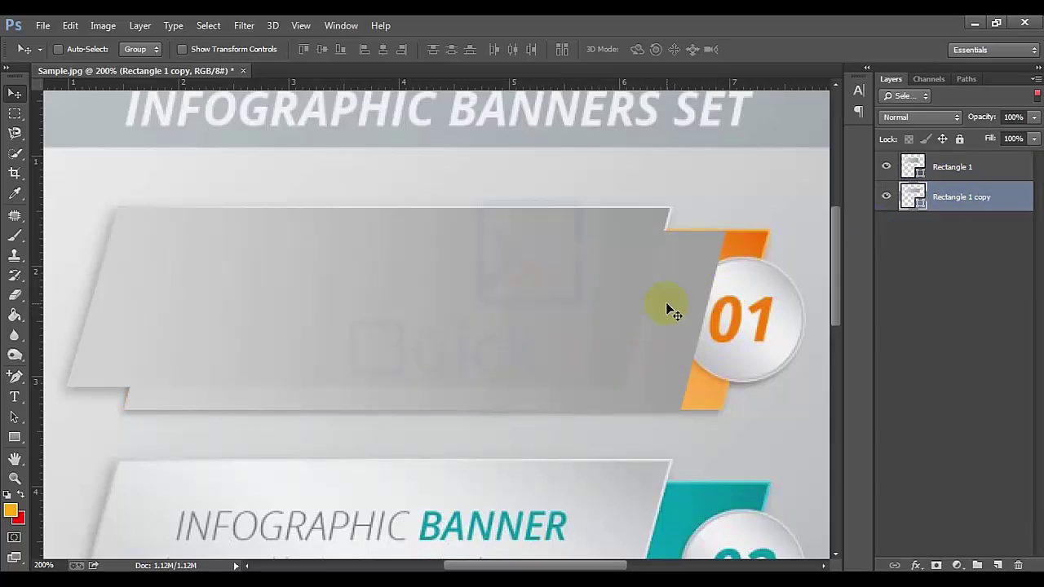
# Widen the copy to 107.36% to match the orange backing, and move it down to uncover the banner's original orange.
pyautogui.hotkey('ctrl', 't')
pyautogui.moveTo(725, 324); pyautogui.dragTo(769, 326)
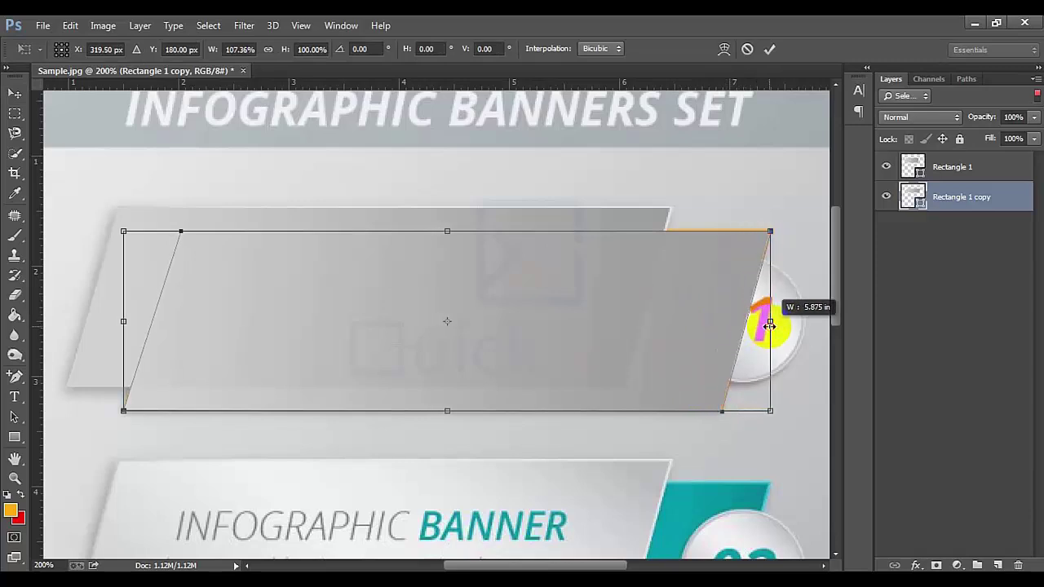
pyautogui.press('Return')
pyautogui.moveTo(606, 317); pyautogui.dragTo(618, 375)
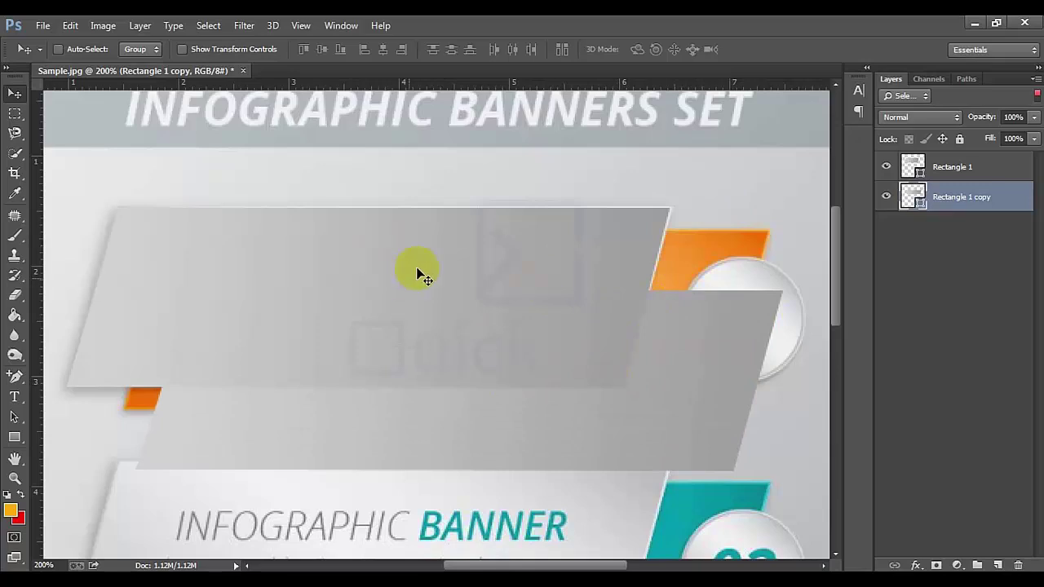
# Apply the black-to-white gradient preset to the fill of the Rectangle 1 copy shape.
pyautogui.click(14, 438)
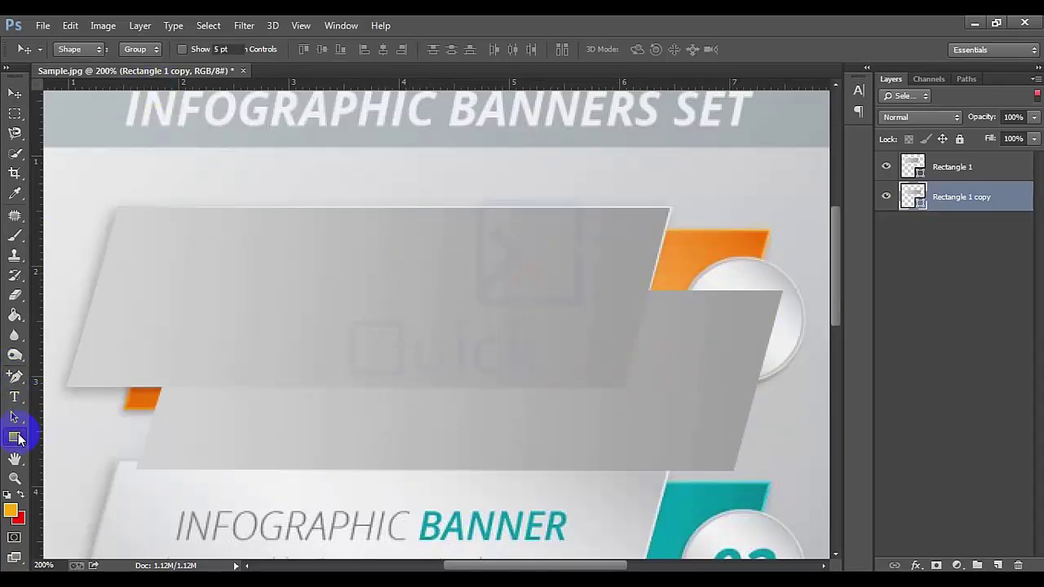
pyautogui.click(139, 51)
pyautogui.click(134, 79)
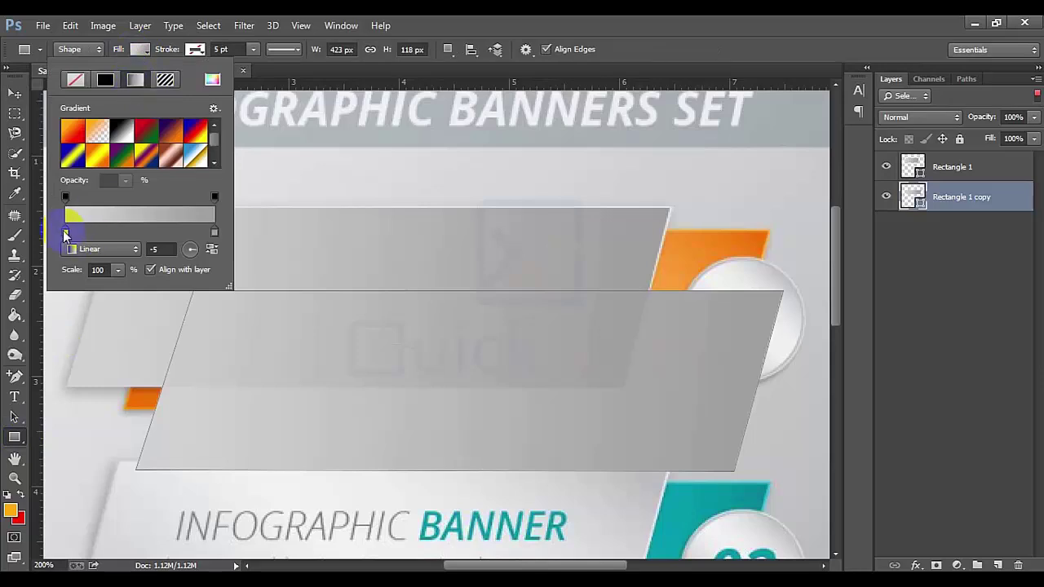
pyautogui.click(65, 233)
pyautogui.click(122, 131)
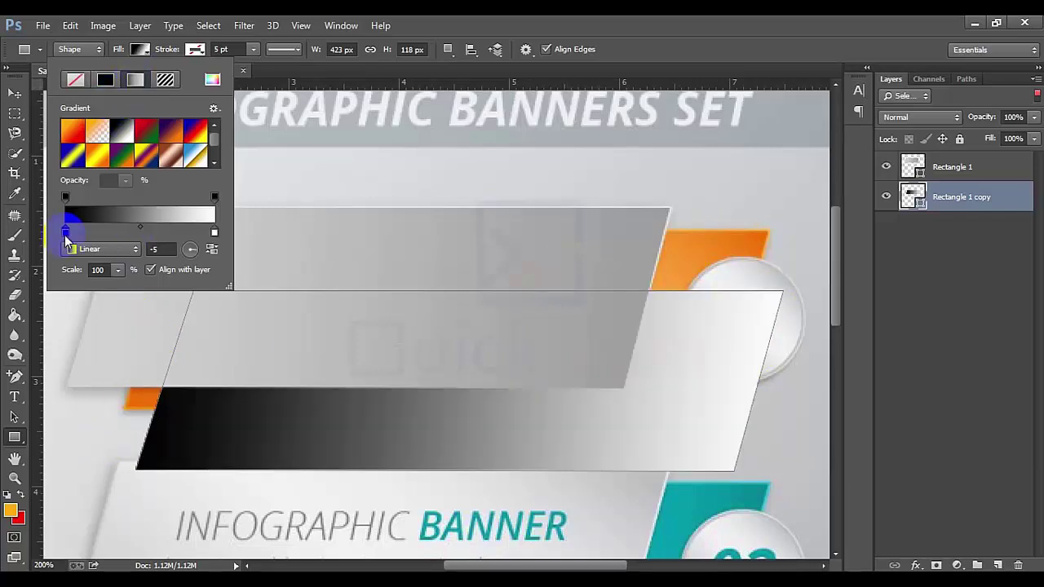
# Recolor the copy's black gradient stop with dark orange ed6d00 sampled from the original banner's lower-left strip.
pyautogui.doubleClick(64, 234)
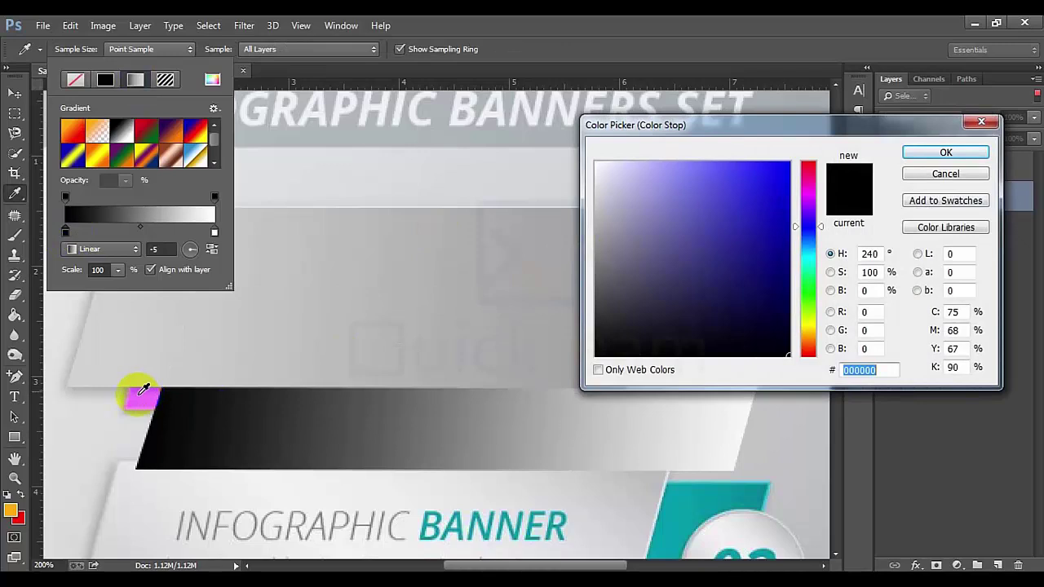
pyautogui.click(143, 390)
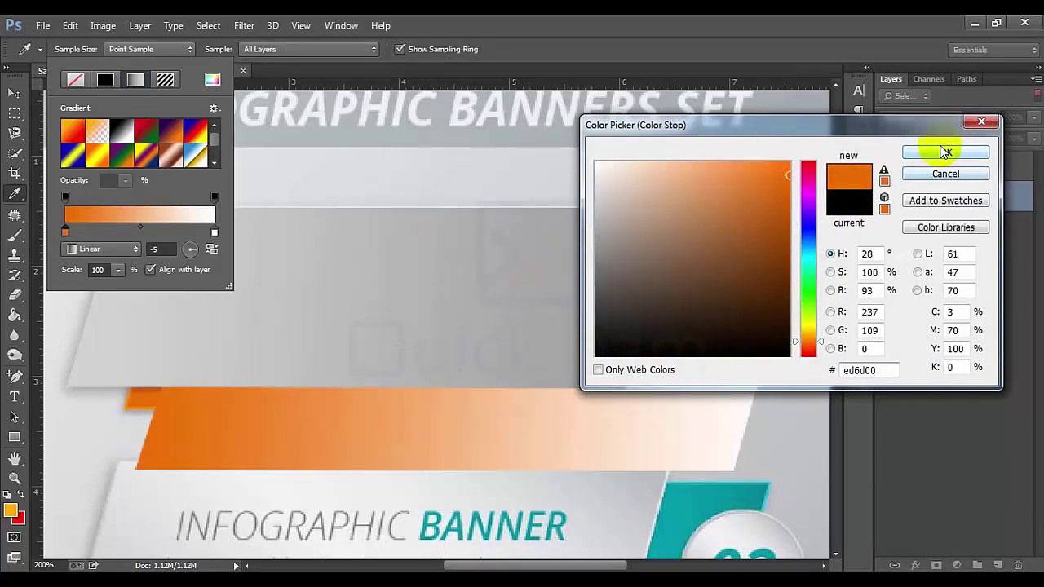
pyautogui.click(943, 153)
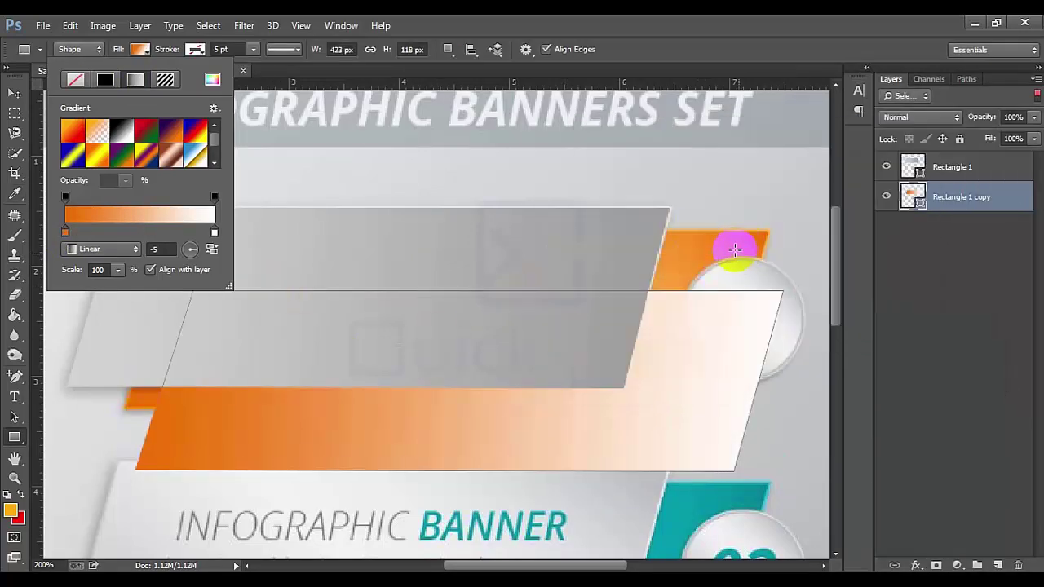
# Recolor the copy's white gradient stop with the light orange fba74c sampled from the original banner's backing.
pyautogui.doubleClick(214, 233)
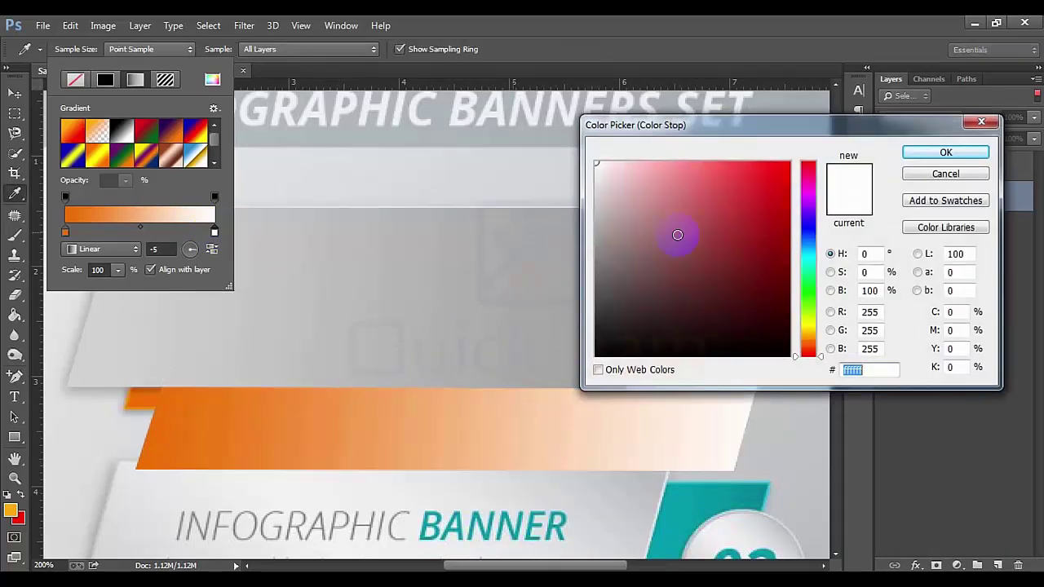
pyautogui.moveTo(706, 133)
pyautogui.mouseDown()
pyautogui.moveTo(707, 304)
pyautogui.moveTo(734, 351)
pyautogui.mouseUp()
pyautogui.click(692, 255)
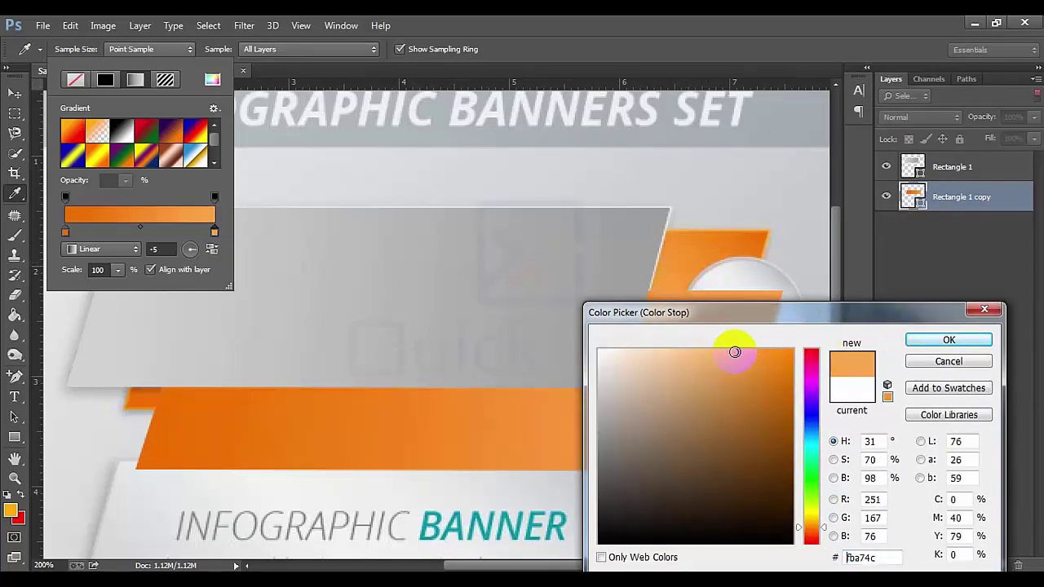
pyautogui.click(973, 344)
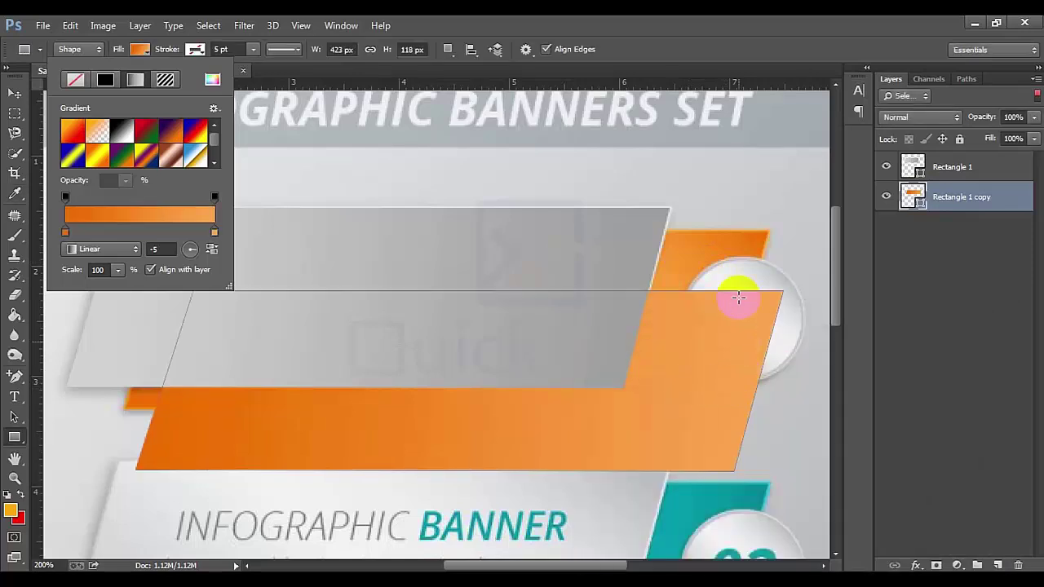
pyautogui.click(539, 22)
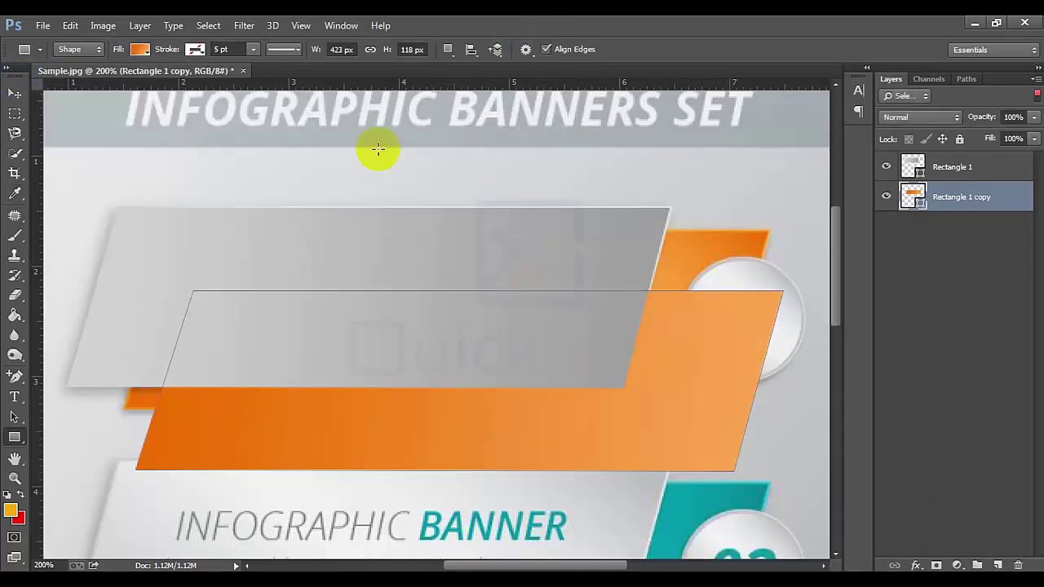
# Move the orange Rectangle 1 copy up to align it with the original banner's orange backing.
pyautogui.click(14, 92)
pyautogui.moveTo(546, 426); pyautogui.dragTo(537, 363)
pyautogui.press('Down')
pyautogui.press('Down')
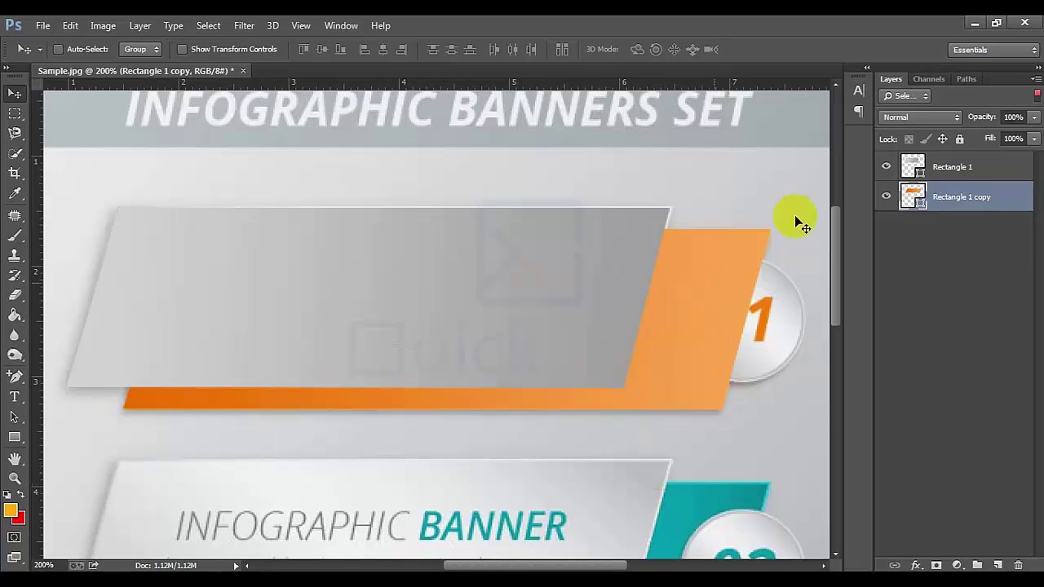
# Add a Bevel & Emboss effect to Rectangle 1, with the shadow color d0d0d0 sampled from the gray shape.
pyautogui.click(952, 168)
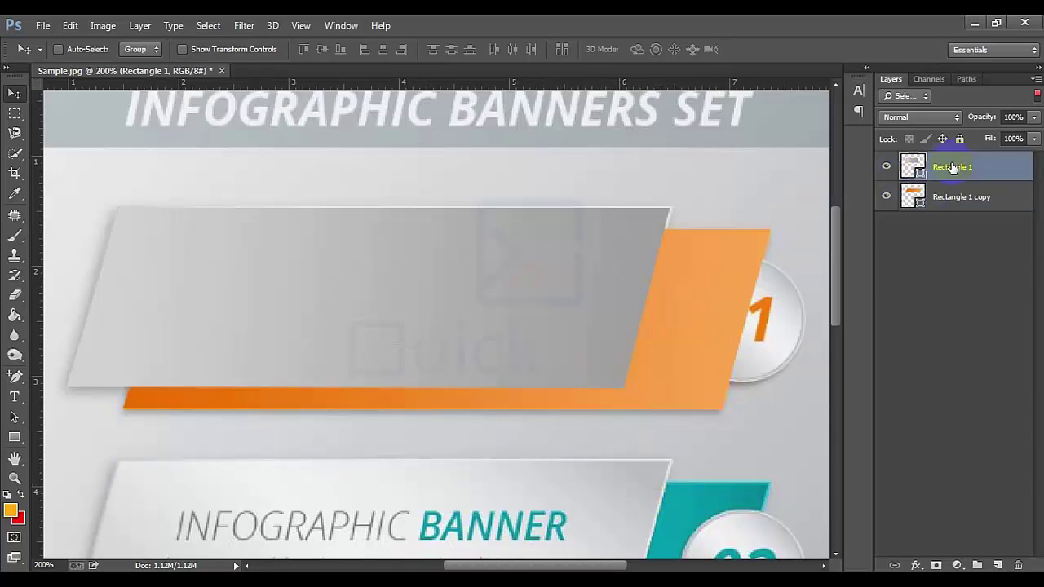
pyautogui.rightClick(952, 167)
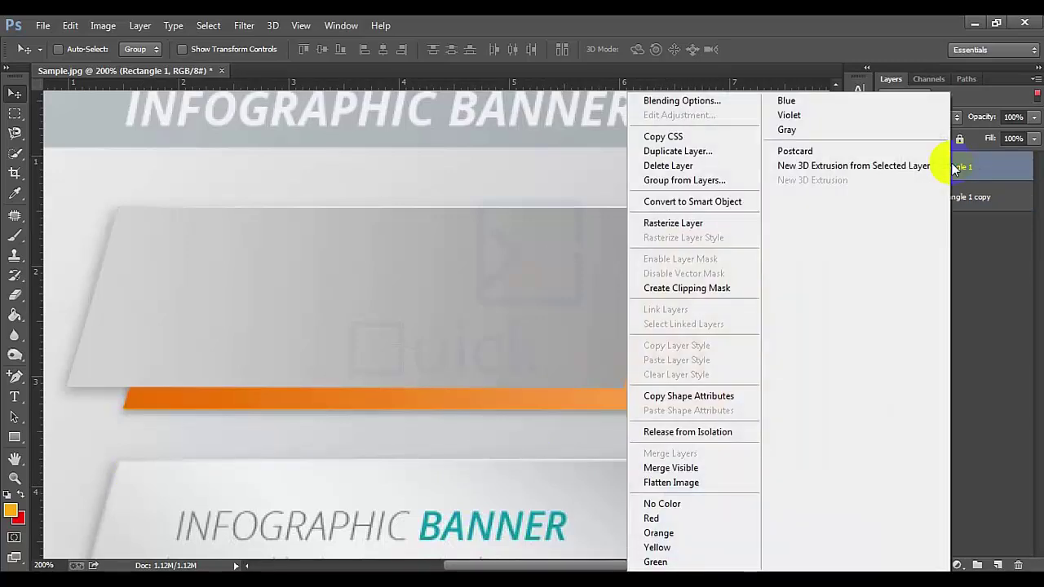
pyautogui.click(722, 102)
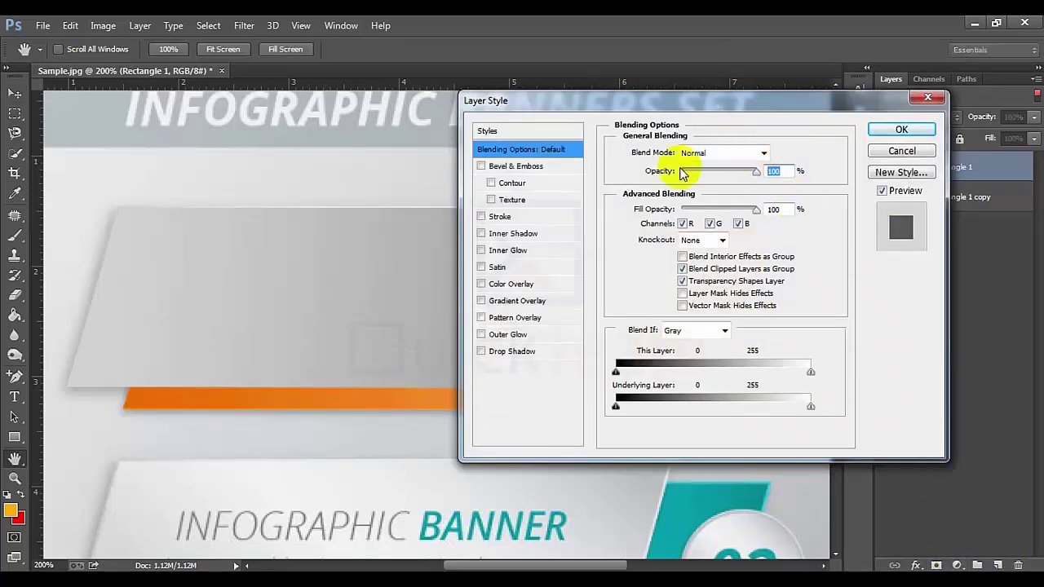
pyautogui.click(493, 166)
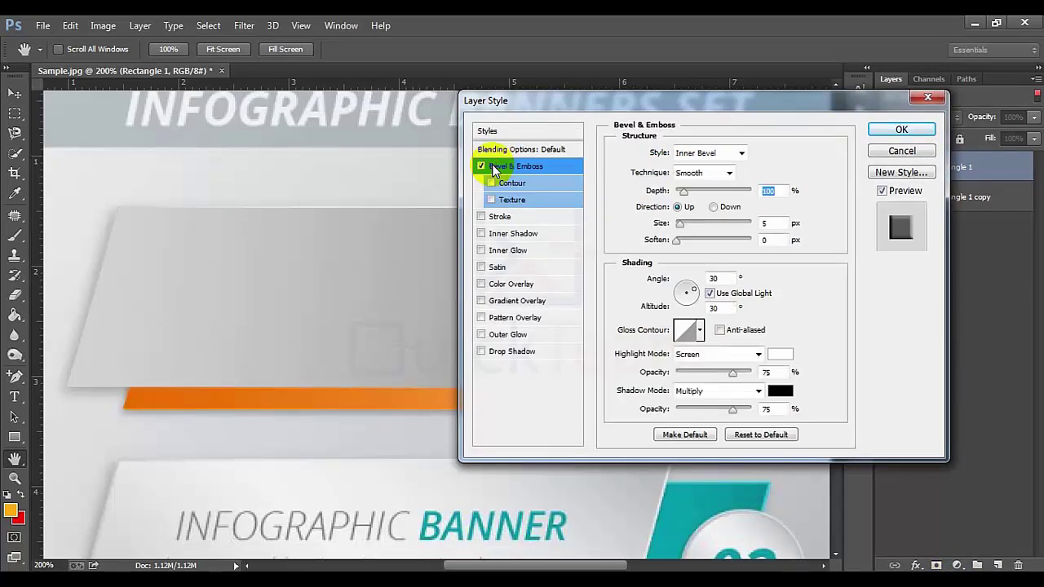
pyautogui.moveTo(658, 136); pyautogui.dragTo(735, 81)
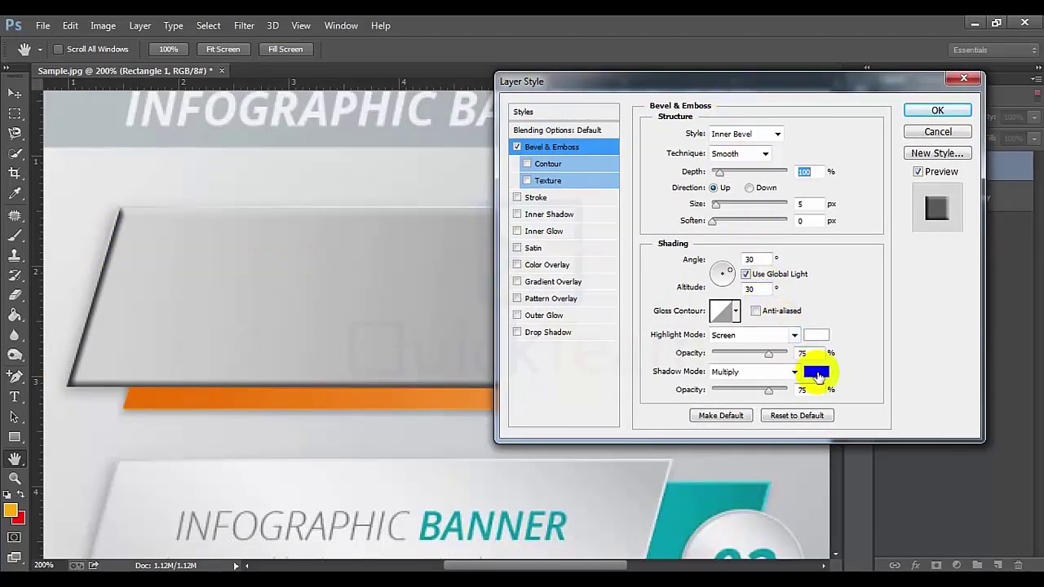
pyautogui.click(816, 374)
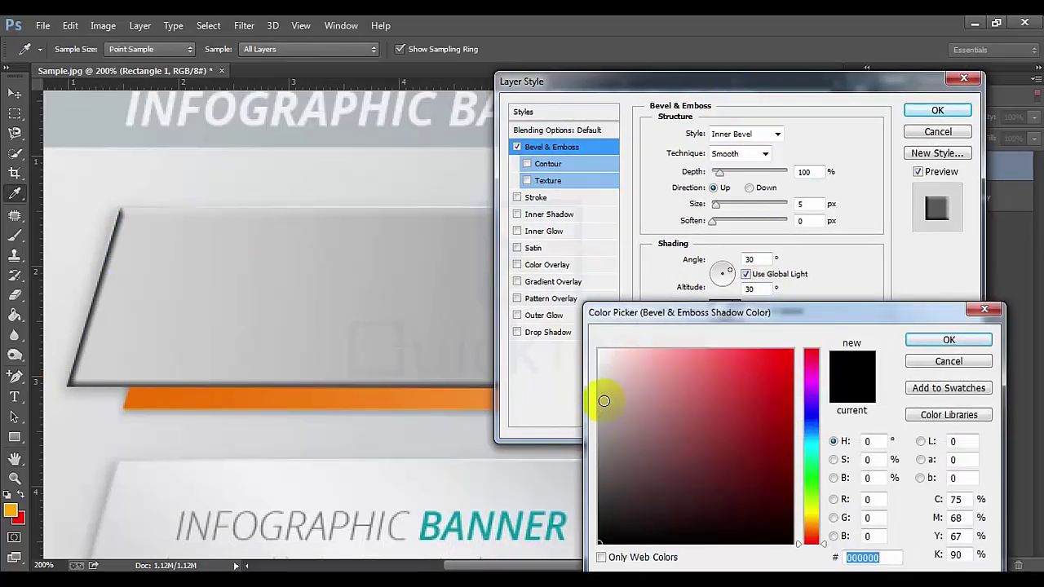
pyautogui.click(129, 329)
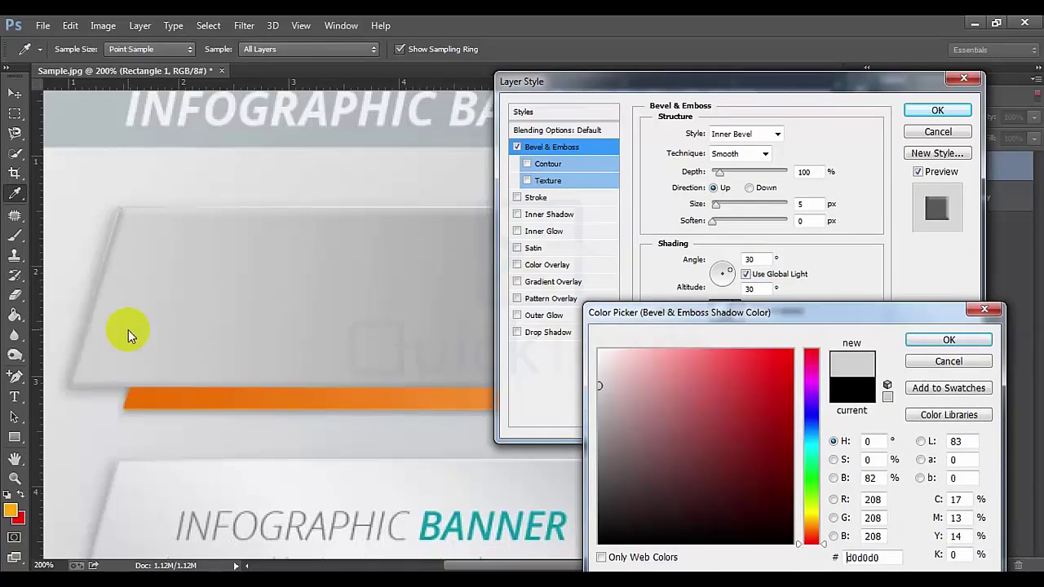
pyautogui.click(944, 340)
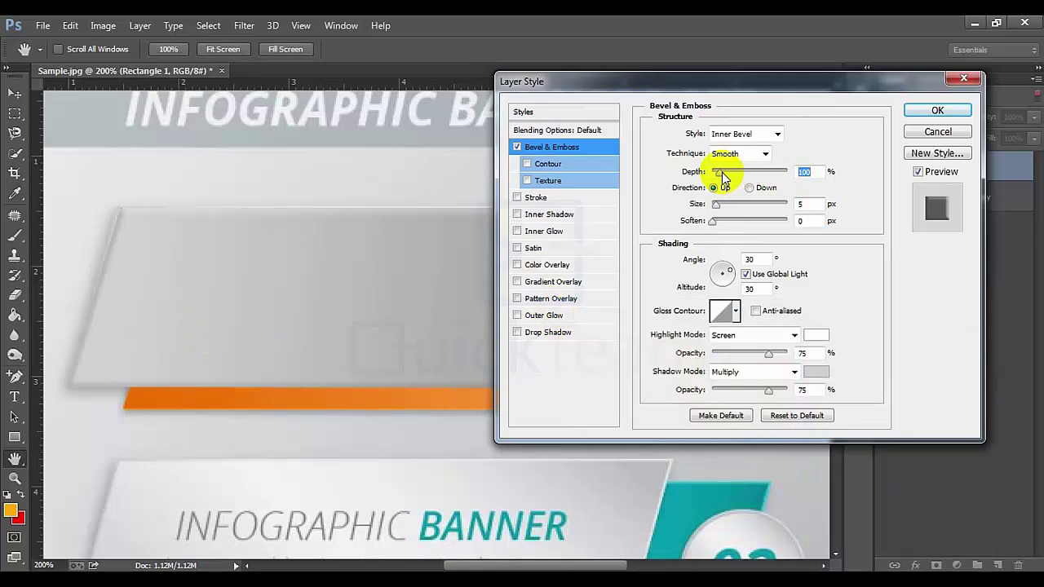
# Set Rectangle 1's bevel size to 3 px and its depth to 15%, and apply the effect.
pyautogui.click(814, 207)
pyautogui.write('3')
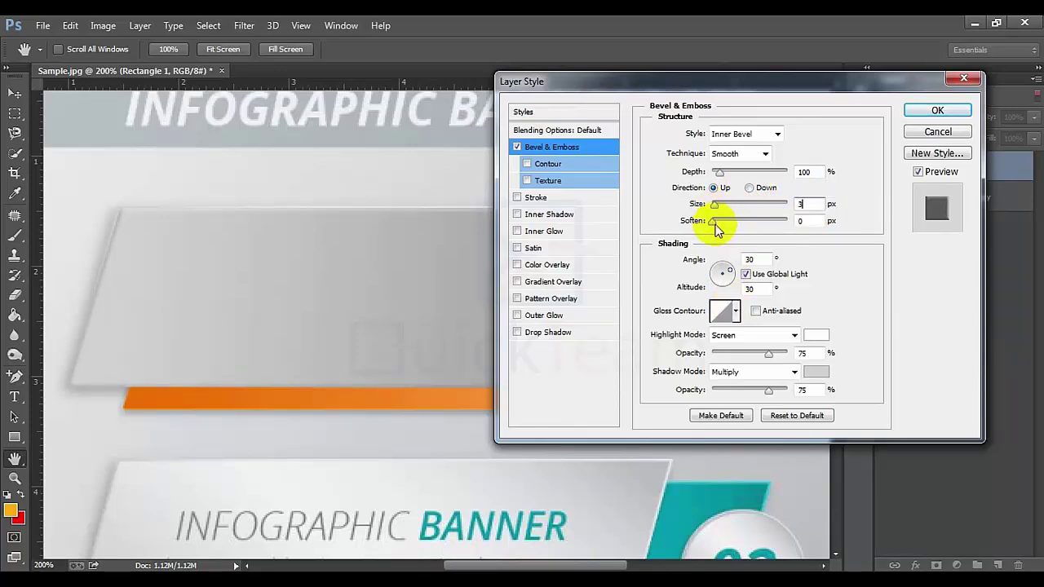
pyautogui.moveTo(721, 172); pyautogui.dragTo(706, 175)
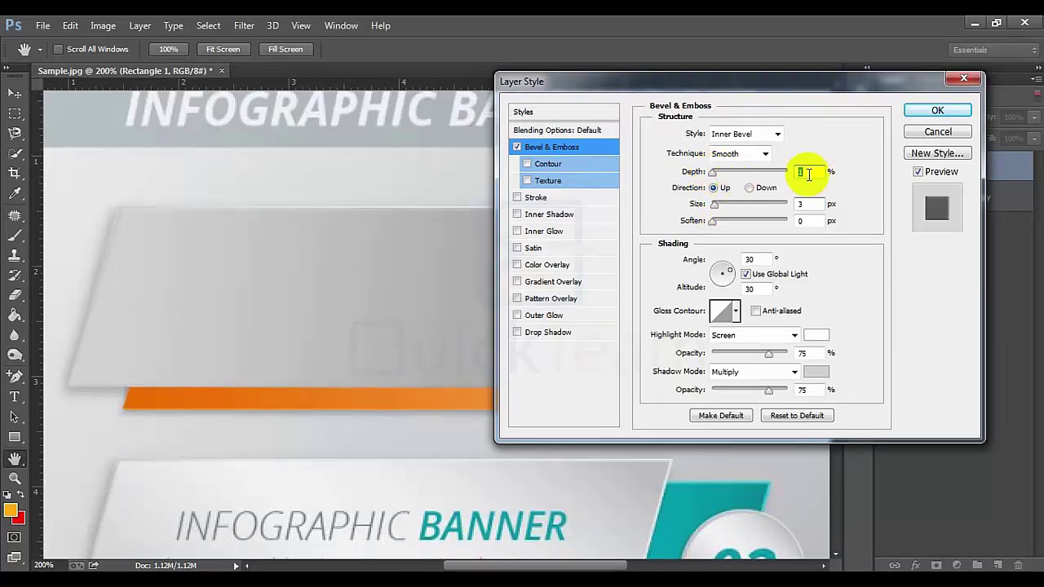
pyautogui.press('Return')
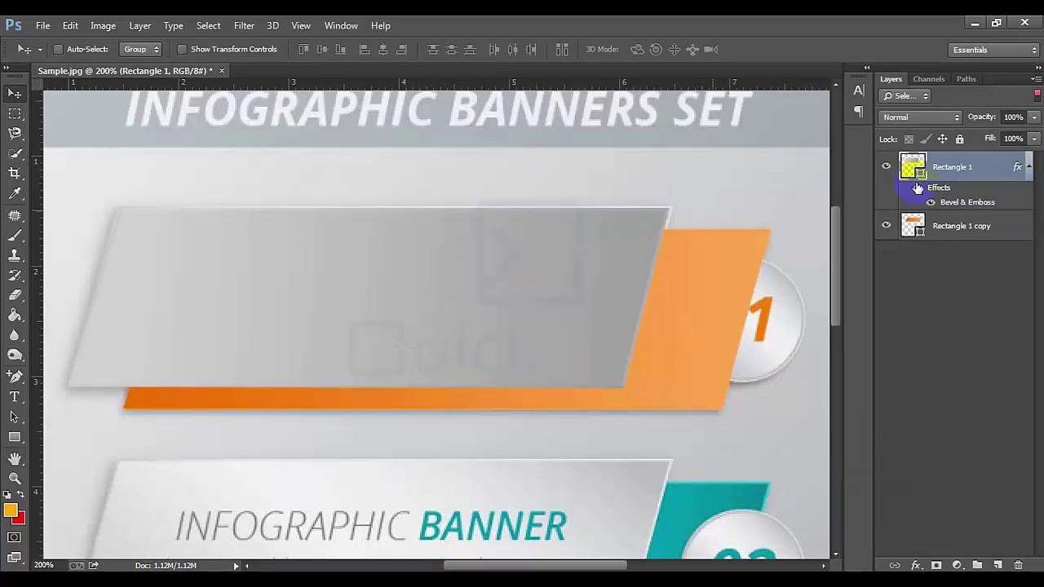
# Reopen Rectangle 1's Bevel & Emboss settings and set the technique to Chisel Hard and the shadow color to white ffffff.
pyautogui.doubleClick(950, 204)
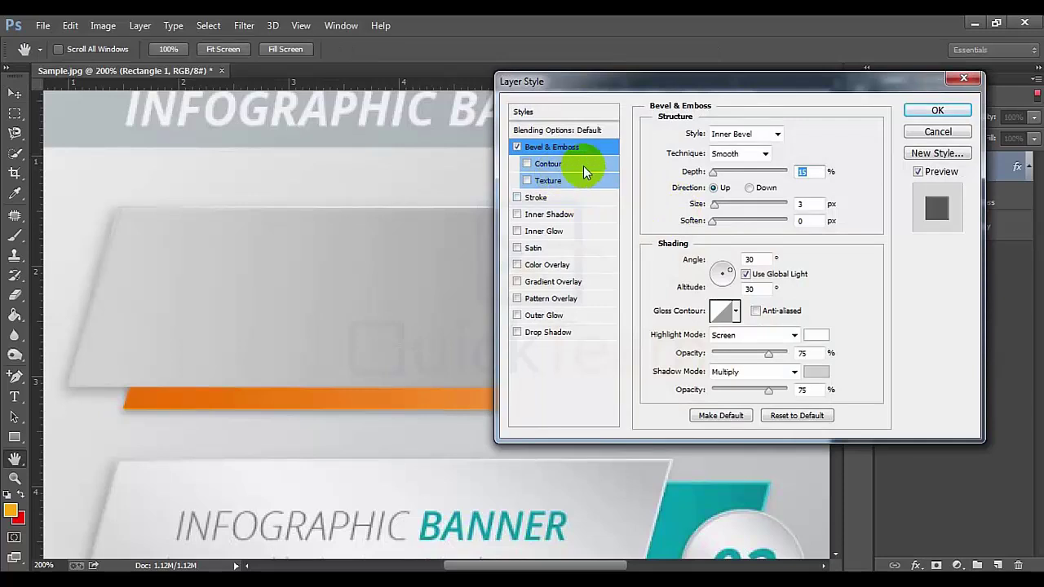
pyautogui.click(765, 154)
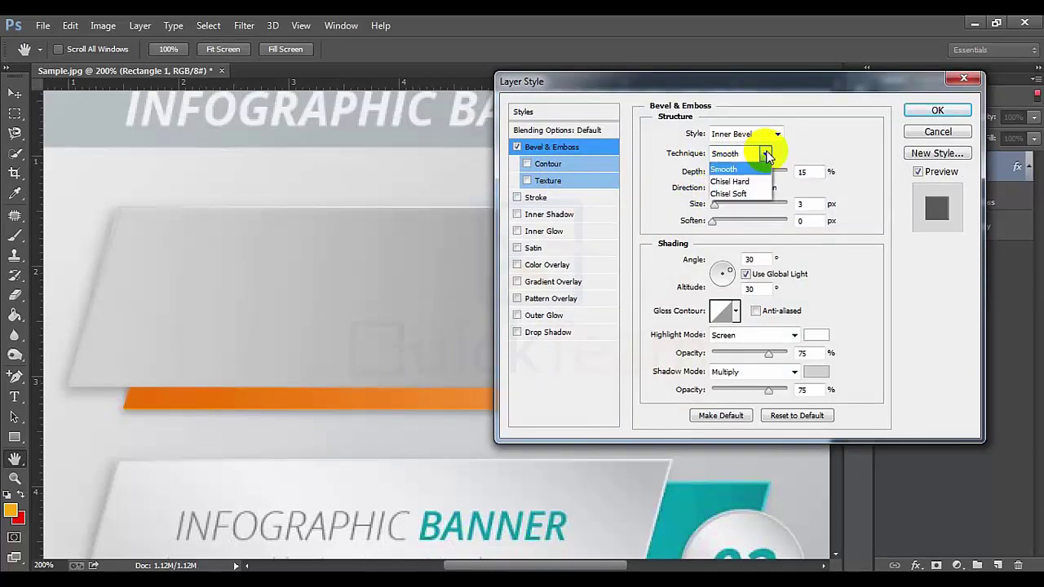
pyautogui.click(738, 181)
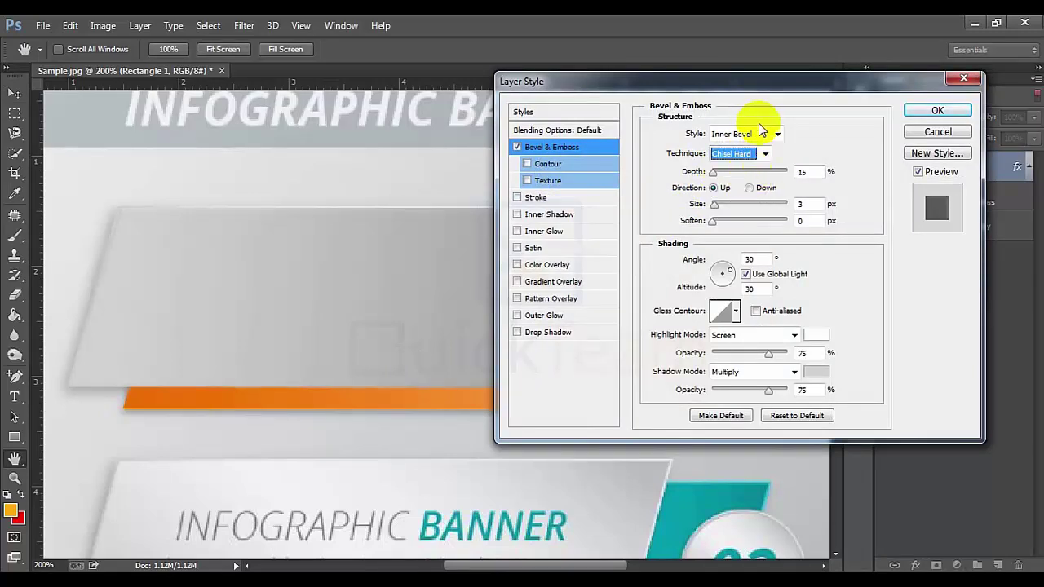
pyautogui.moveTo(777, 96); pyautogui.dragTo(743, 105)
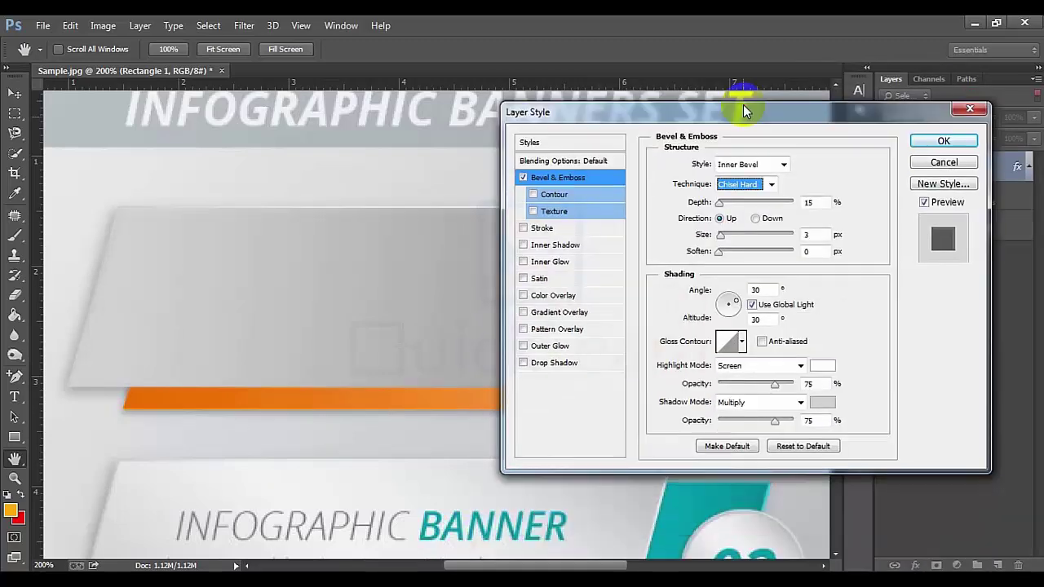
pyautogui.click(824, 400)
pyautogui.moveTo(626, 390); pyautogui.dragTo(530, 256)
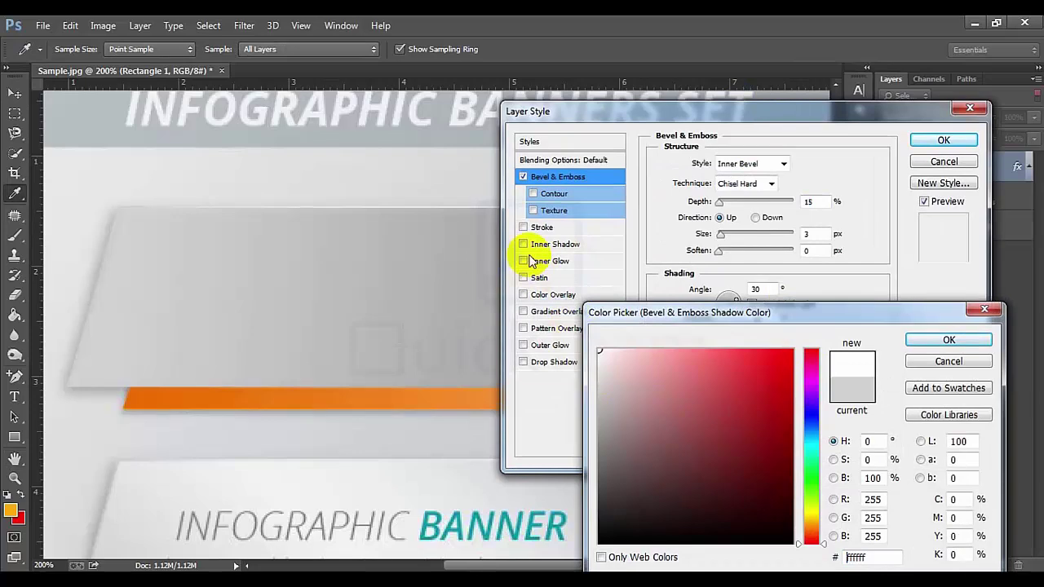
pyautogui.click(948, 339)
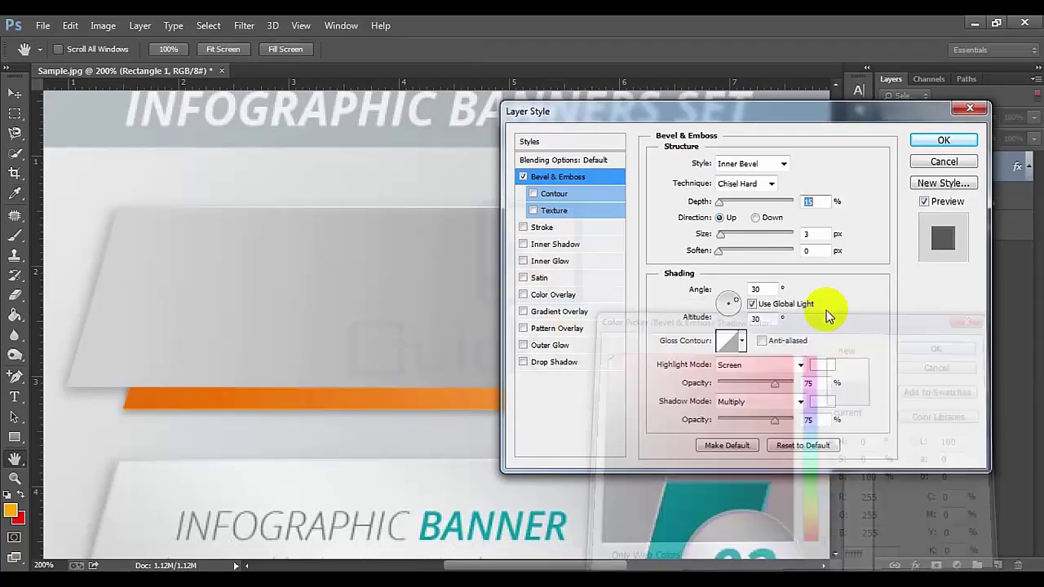
# Raise the bevel's highlight and shadow opacities to 100% and reduce its size to 2 px.
pyautogui.moveTo(773, 124); pyautogui.dragTo(240, 131)
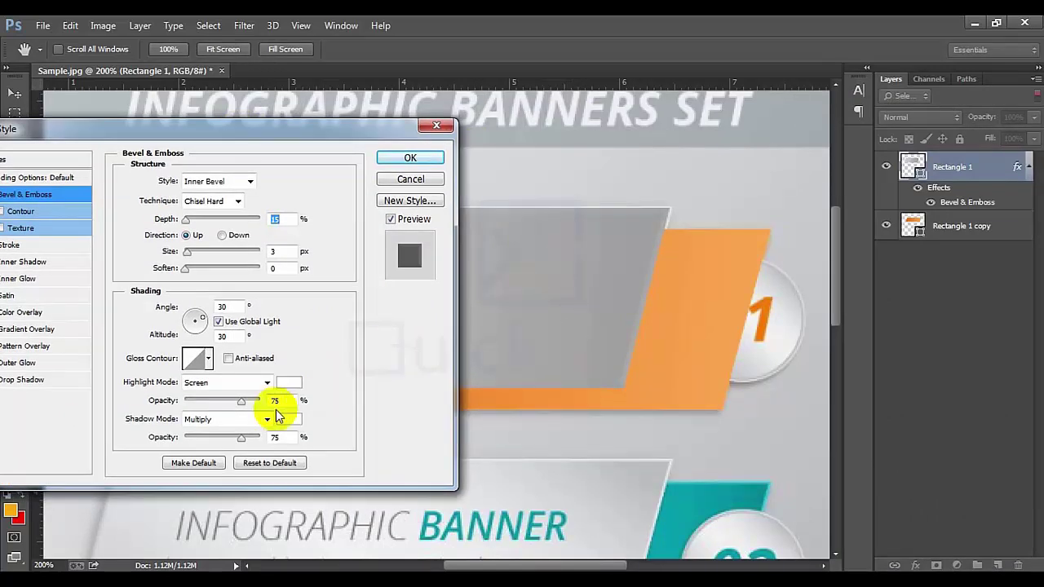
pyautogui.moveTo(241, 404); pyautogui.dragTo(280, 406)
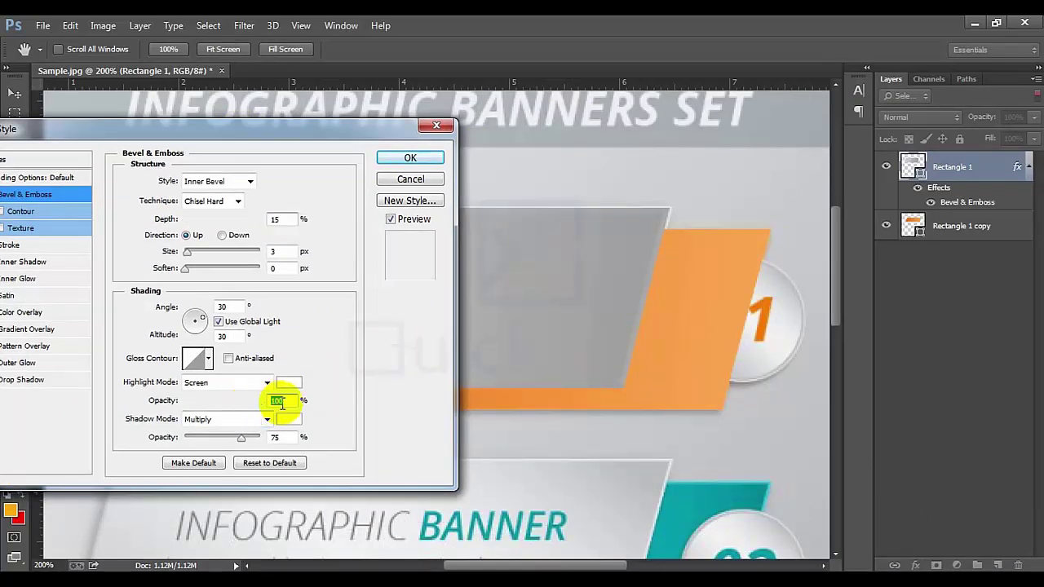
pyautogui.moveTo(245, 438); pyautogui.dragTo(275, 437)
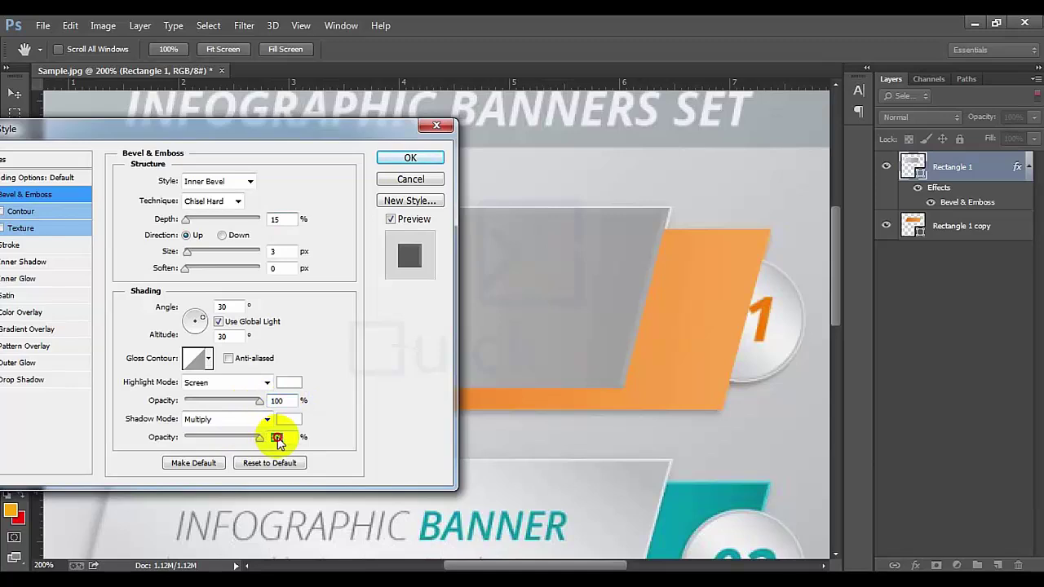
pyautogui.click(197, 252)
pyautogui.moveTo(197, 254); pyautogui.dragTo(173, 254)
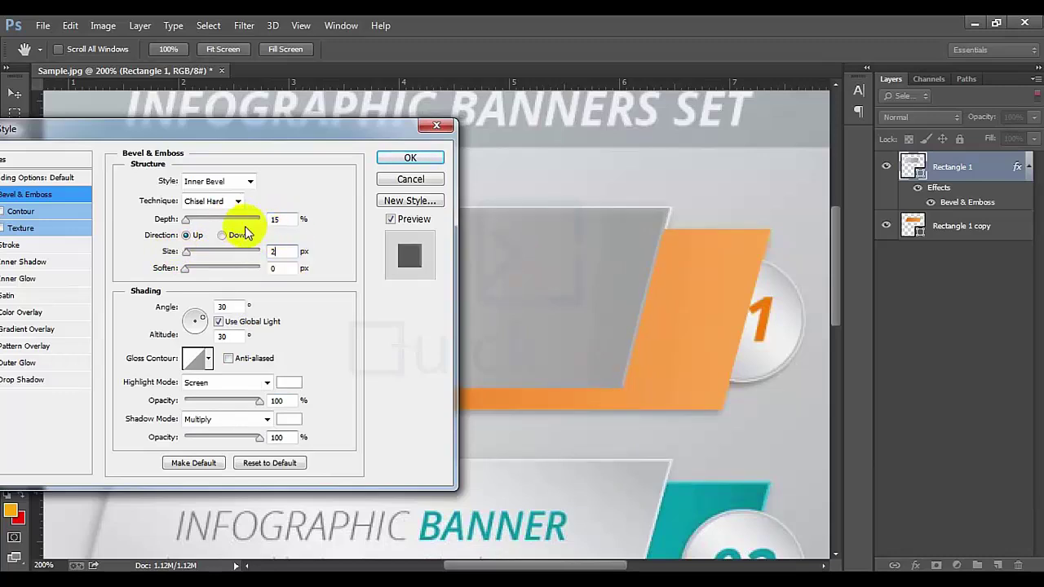
# Try out the bevel technique options on the gray shape and set the technique to Smooth.
pyautogui.click(212, 200)
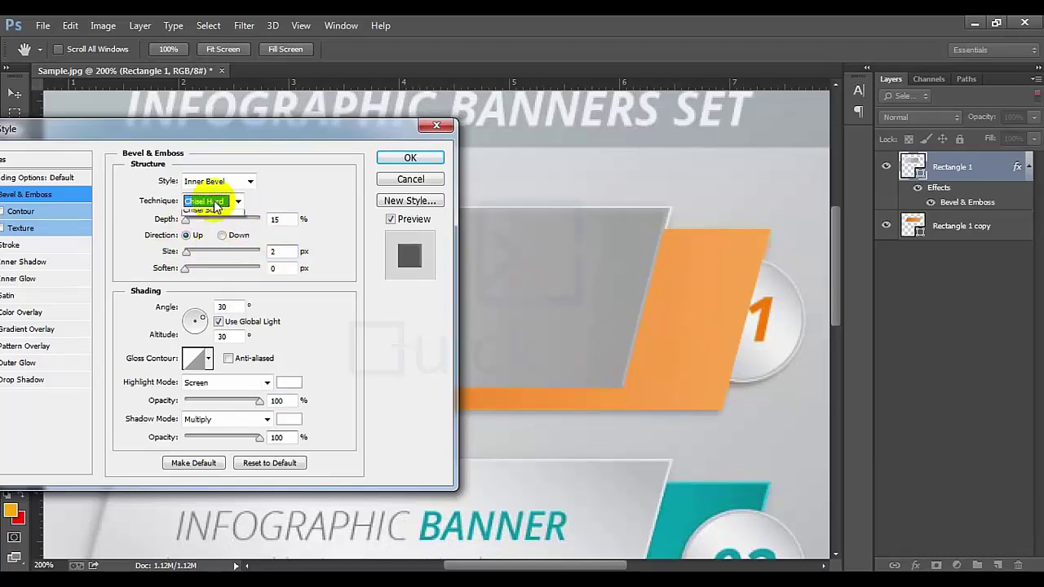
pyautogui.click(210, 241)
pyautogui.click(213, 201)
pyautogui.click(214, 227)
pyautogui.click(214, 200)
pyautogui.click(211, 214)
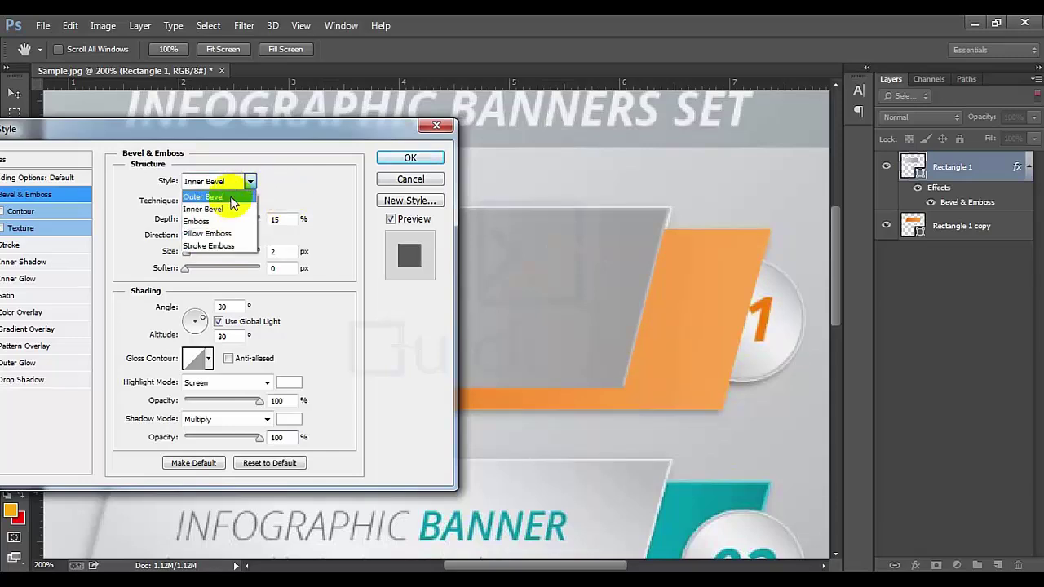
# Compare the Outer Bevel, Emboss and Pillow Emboss styles on the gray shape, and apply Outer Bevel.
pyautogui.click(231, 198)
pyautogui.click(240, 182)
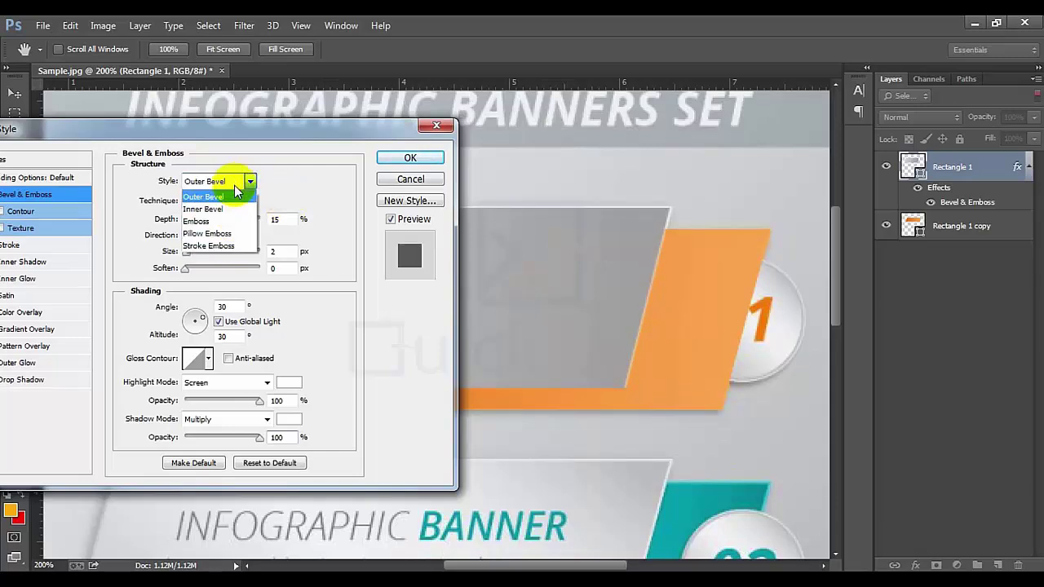
pyautogui.click(228, 222)
pyautogui.click(245, 182)
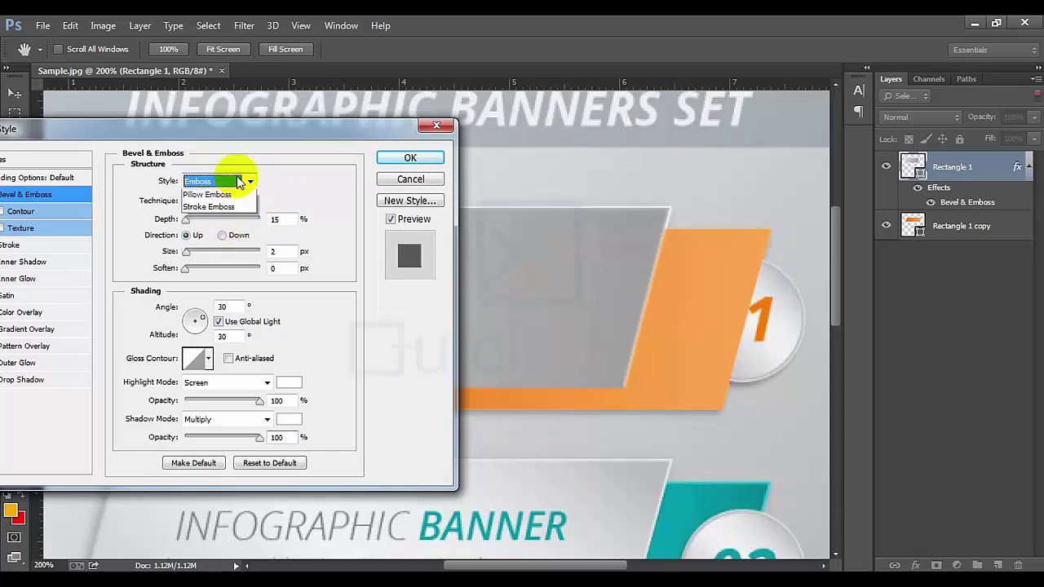
pyautogui.click(221, 234)
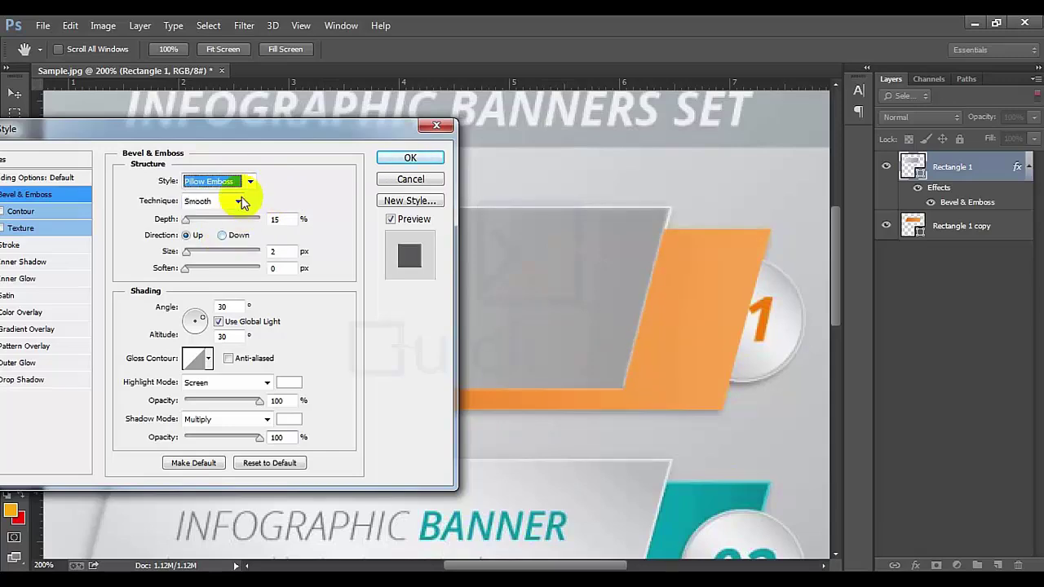
pyautogui.click(238, 182)
pyautogui.click(233, 199)
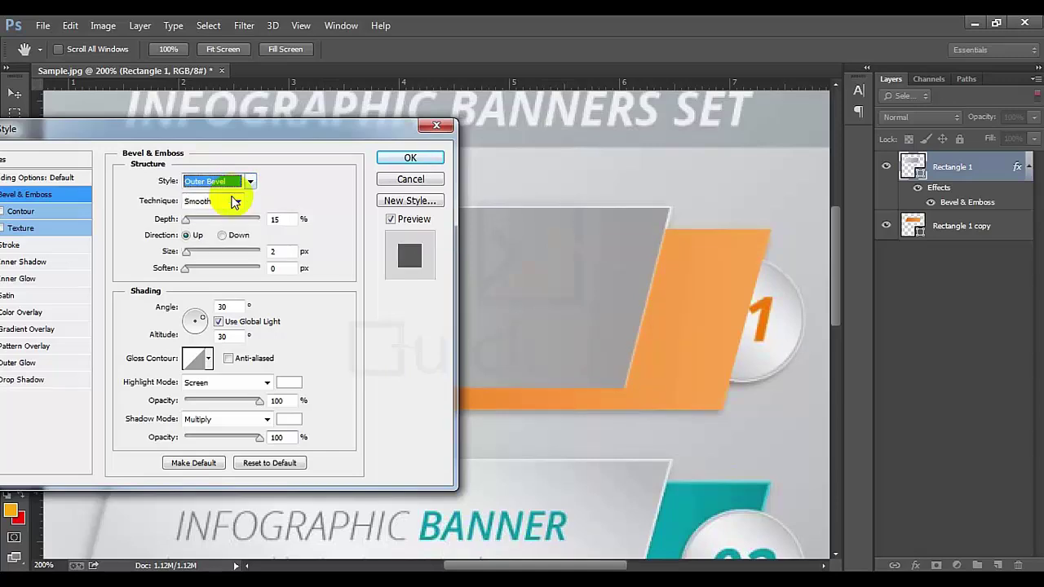
pyautogui.click(411, 159)
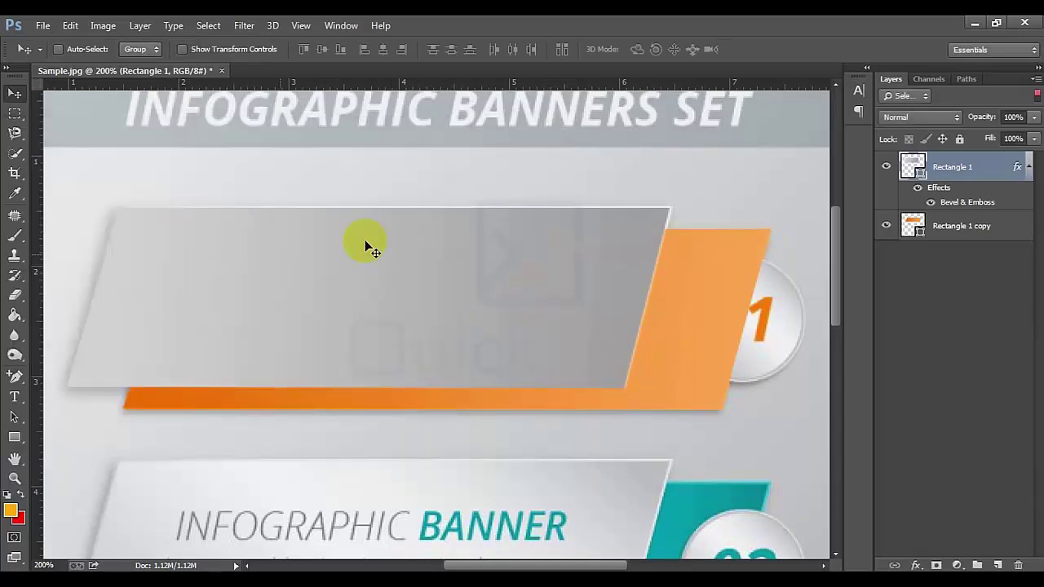
# Copy Rectangle 1's layer style and paste it onto the Rectangle 1 copy layer.
pyautogui.rightClick(978, 205)
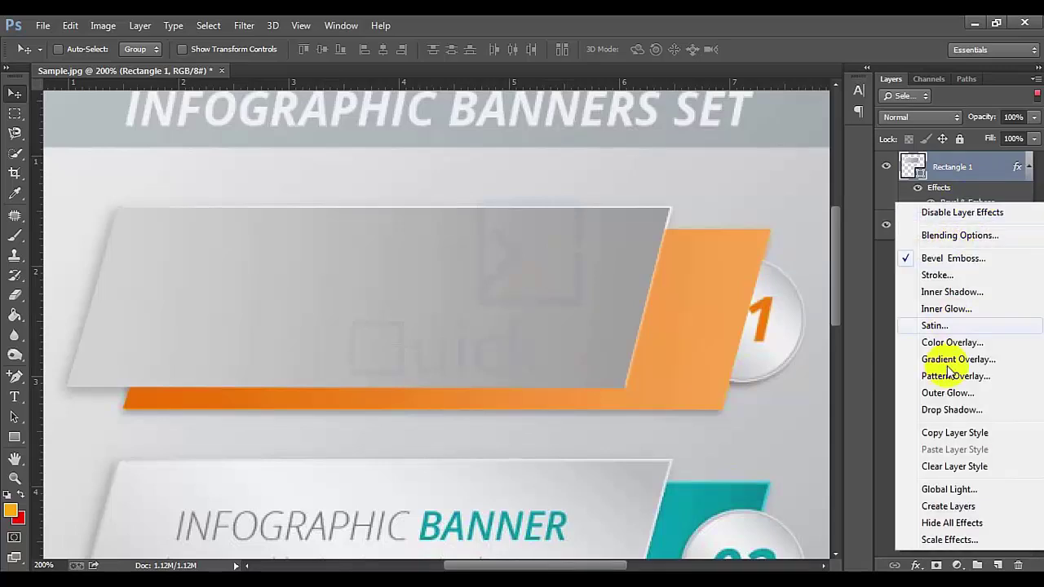
pyautogui.click(955, 430)
pyautogui.click(955, 230)
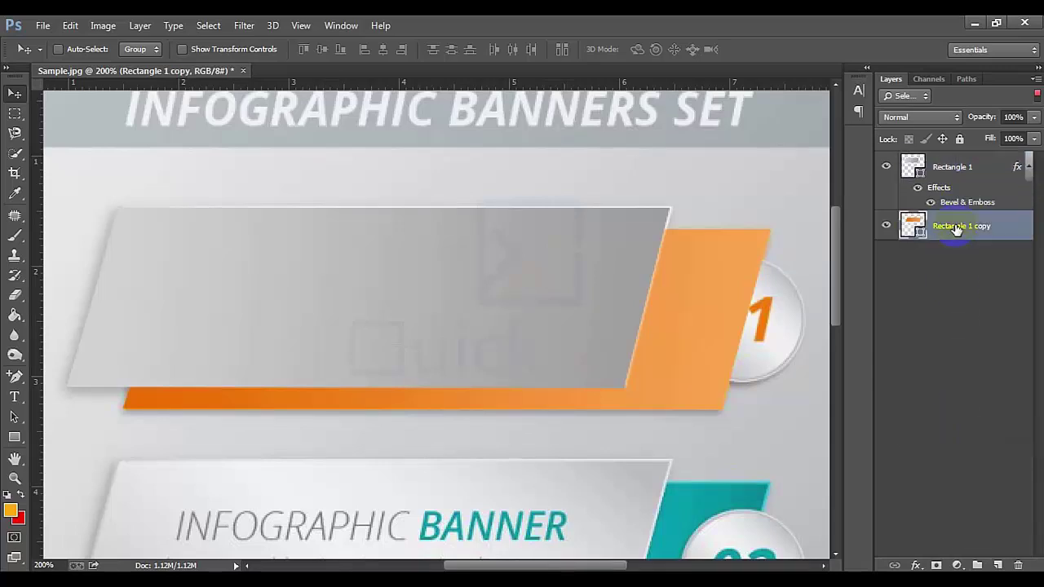
pyautogui.rightClick(955, 226)
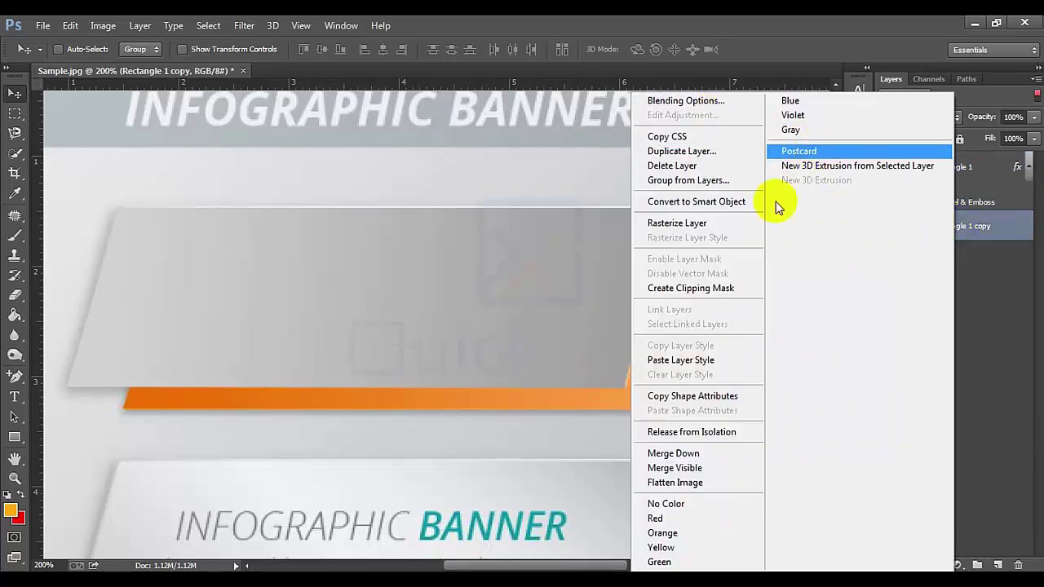
pyautogui.click(690, 362)
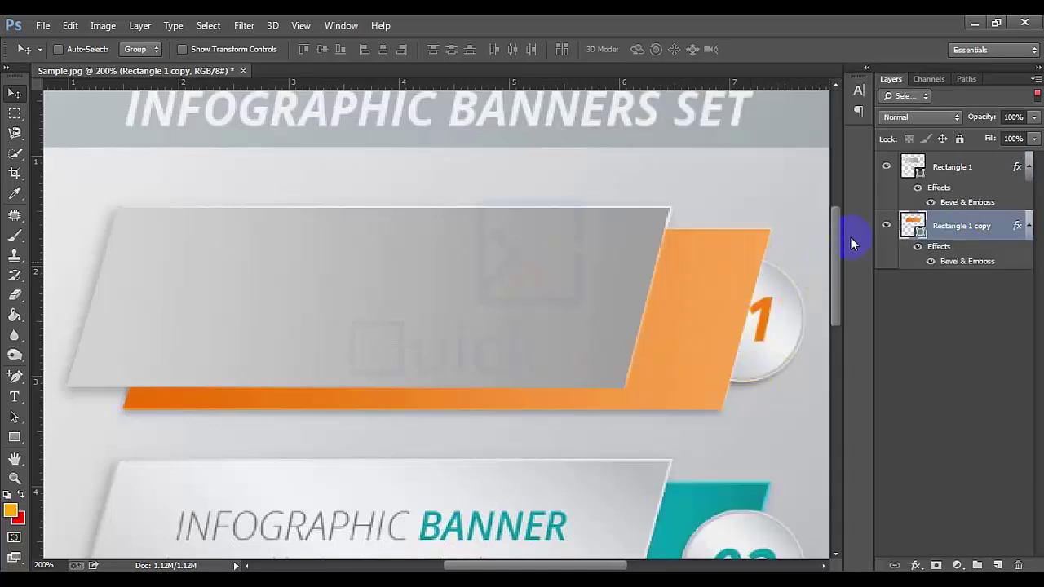
# Group the Rectangle 1 and Rectangle 1 copy layers, and hide the group to uncover the original banner.
pyautogui.click(964, 170)
pyautogui.keyDown('shift'); pyautogui.click(963, 228); pyautogui.keyUp('shift')
pyautogui.hotkey('ctrl', 'g')
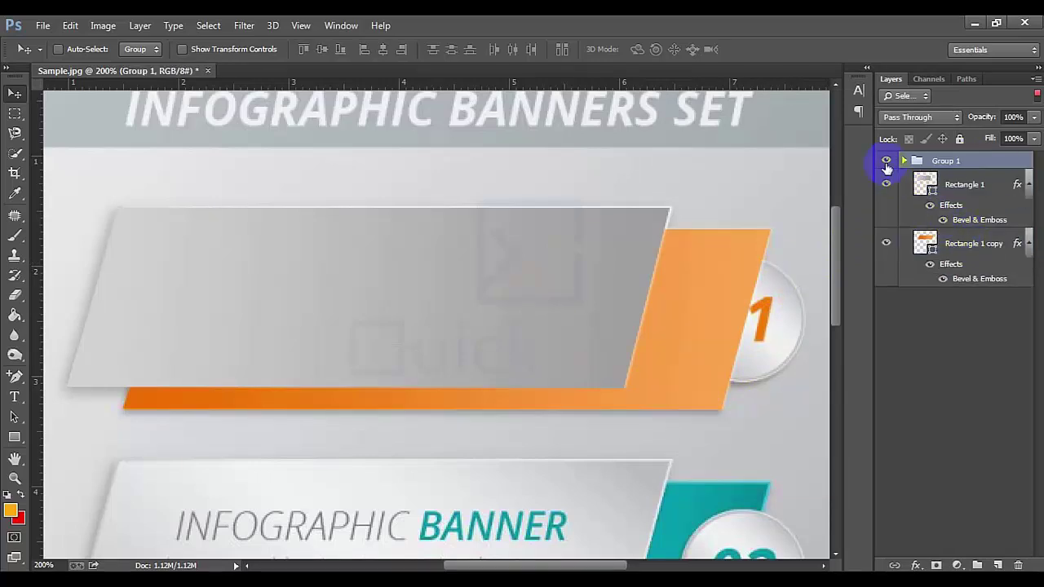
pyautogui.click(887, 162)
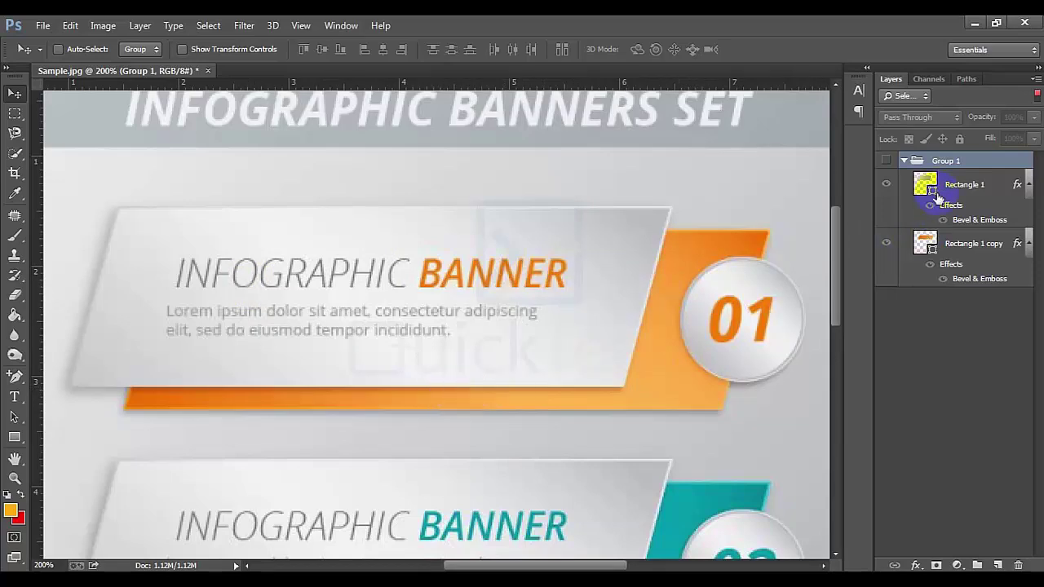
# Show the group with both its layers again and add a Drop Shadow effect to the Rectangle 1 layer.
pyautogui.click(885, 186)
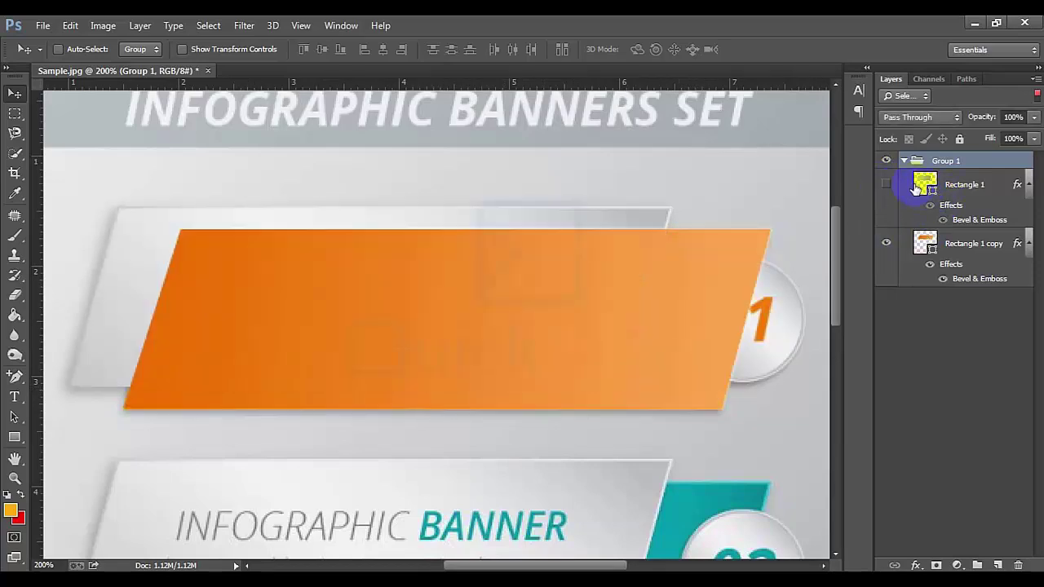
pyautogui.click(887, 186)
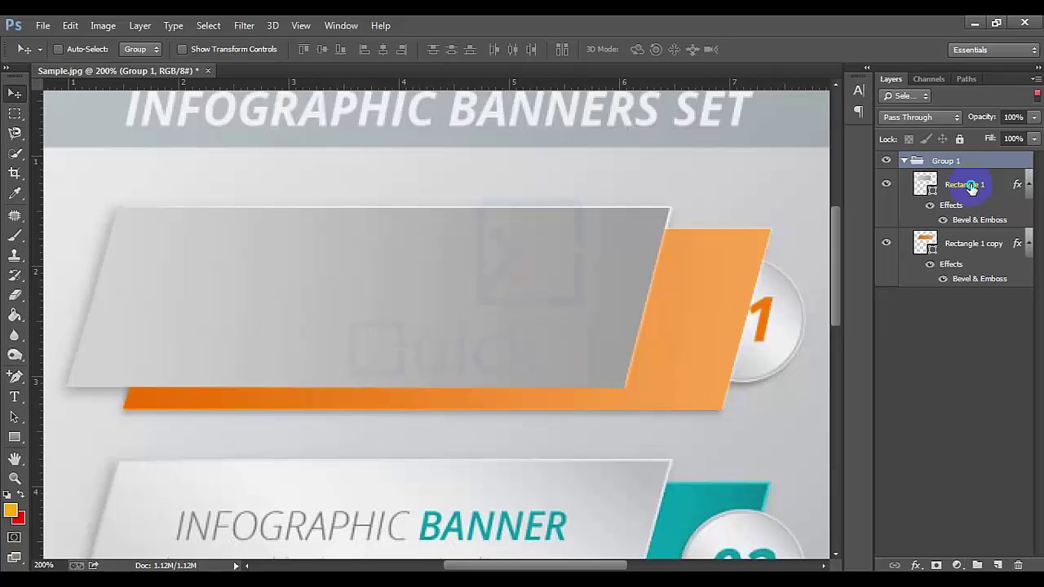
pyautogui.rightClick(971, 186)
pyautogui.click(716, 102)
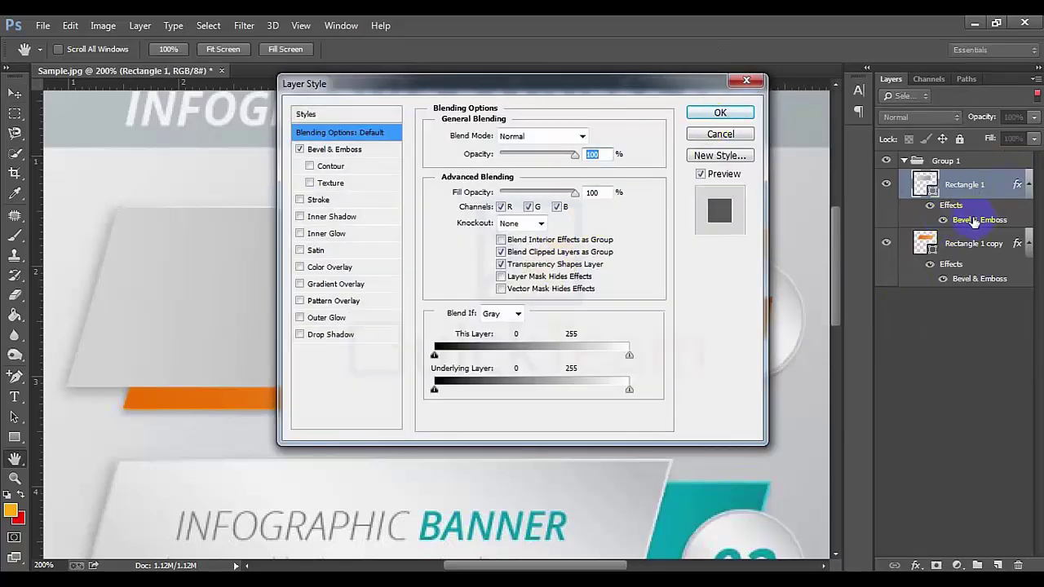
pyautogui.click(300, 335)
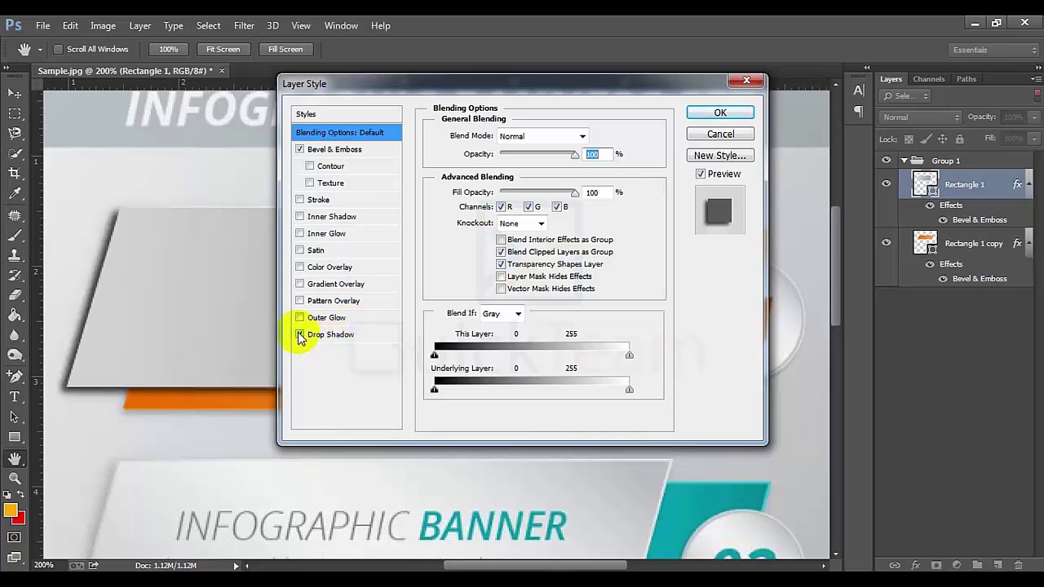
pyautogui.moveTo(563, 88); pyautogui.dragTo(801, 144)
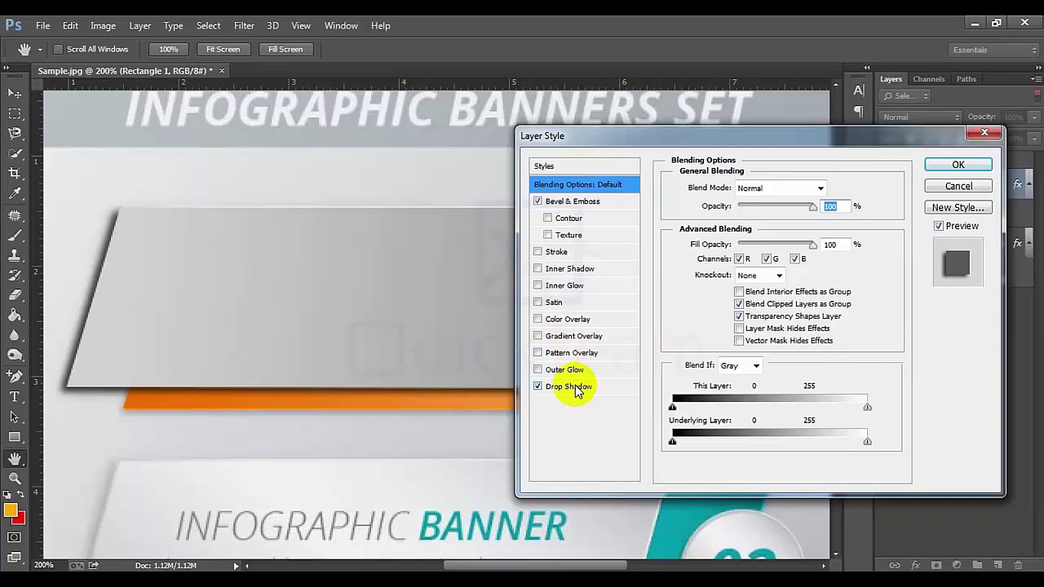
pyautogui.click(571, 386)
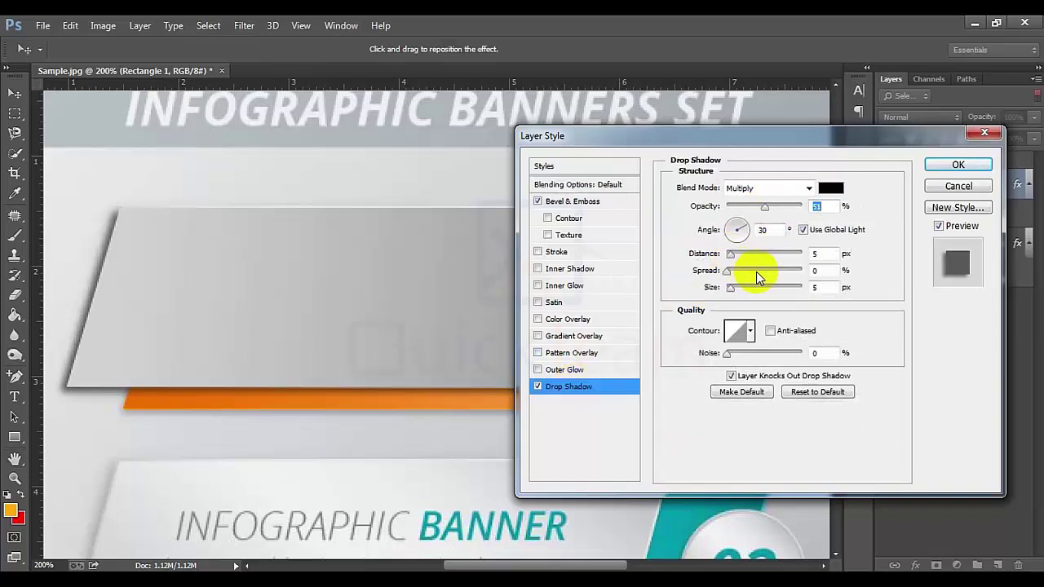
# Set the drop shadow's distance to 3 px, size to 2 px and opacity to 23%, and apply the layer style.
pyautogui.doubleClick(818, 253)
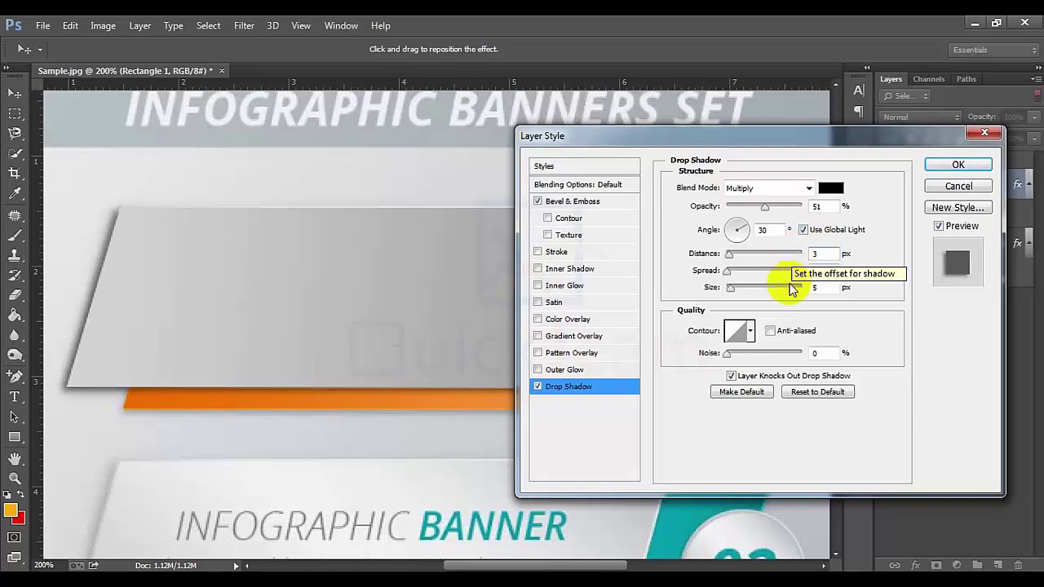
pyautogui.moveTo(821, 288); pyautogui.dragTo(782, 283)
pyautogui.write('2')
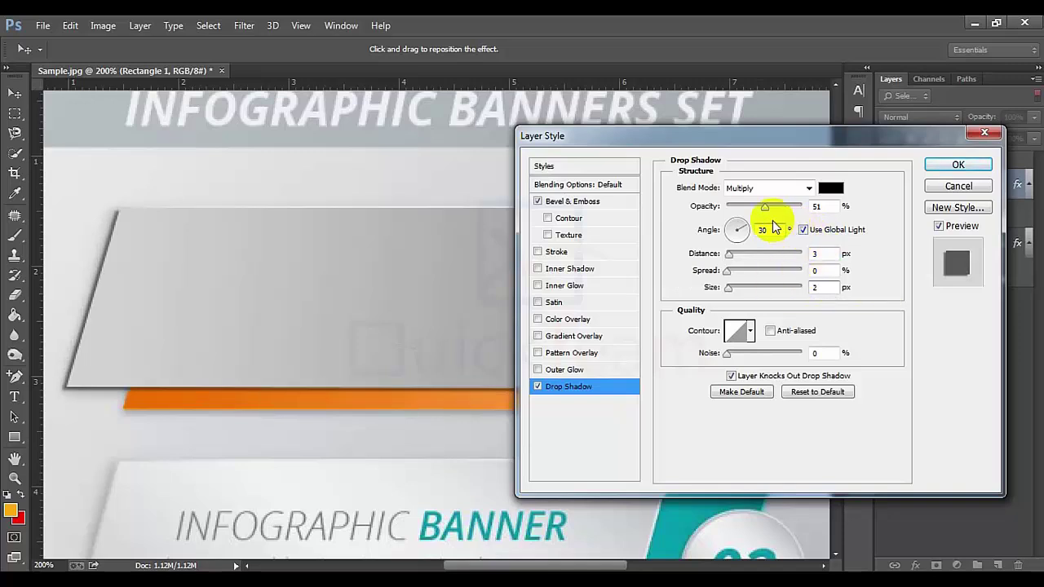
pyautogui.moveTo(764, 206); pyautogui.dragTo(745, 208)
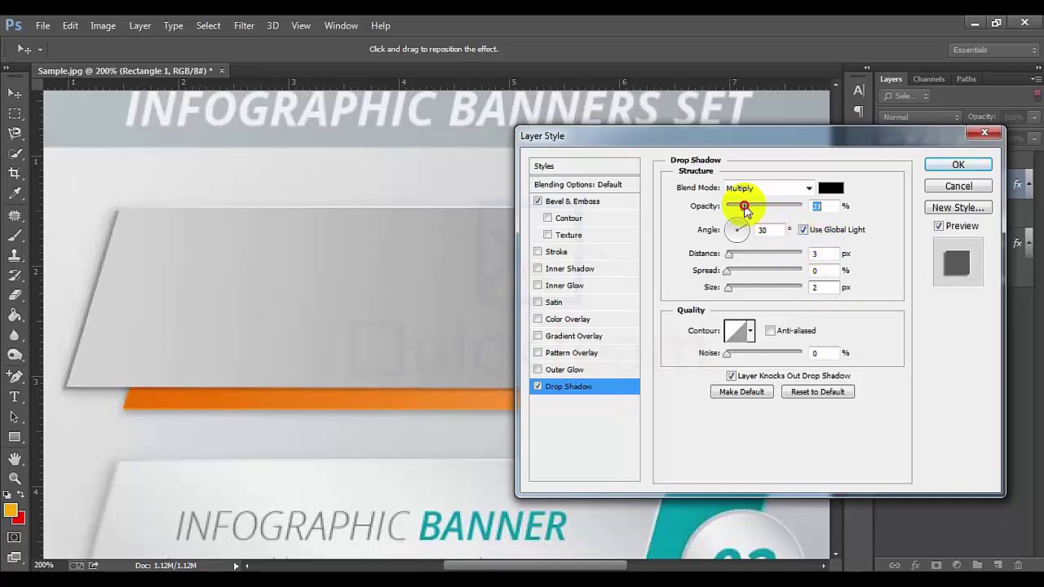
pyautogui.click(936, 165)
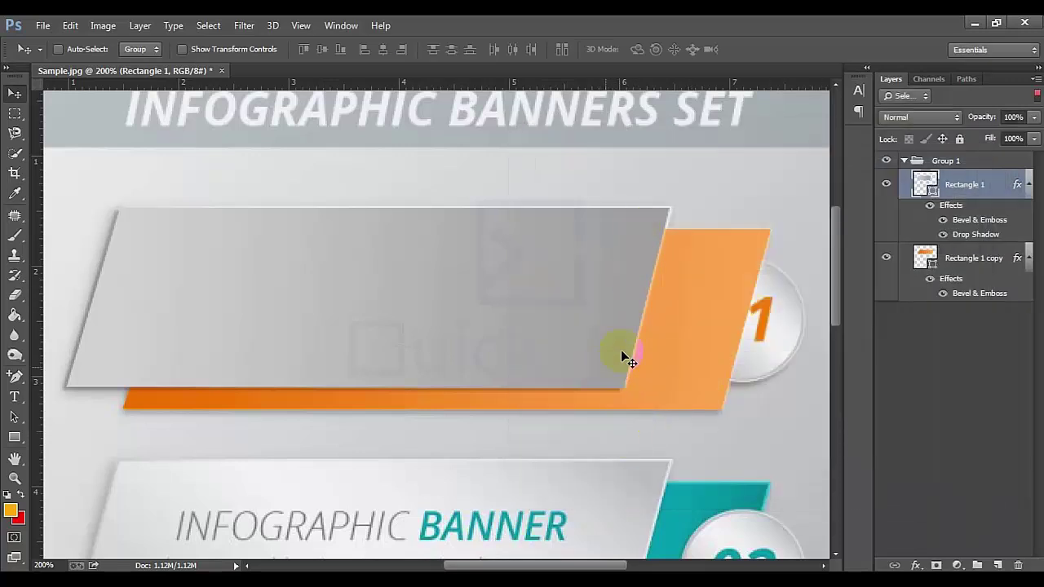
# Change the angle of Rectangle 1's drop shadow to 169° and apply it.
pyautogui.doubleClick(944, 236)
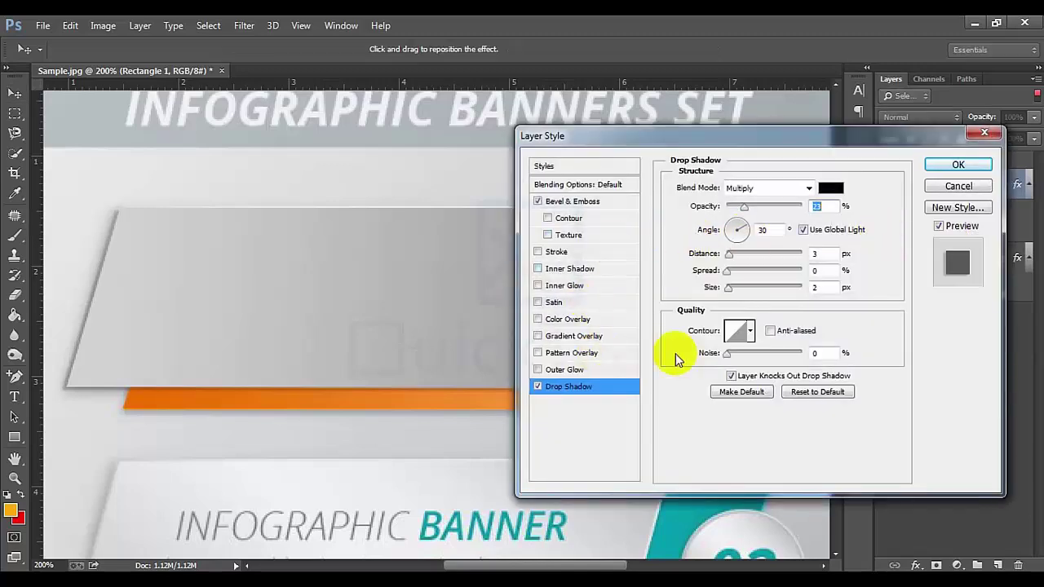
pyautogui.click(728, 231)
pyautogui.moveTo(769, 137); pyautogui.dragTo(304, 197)
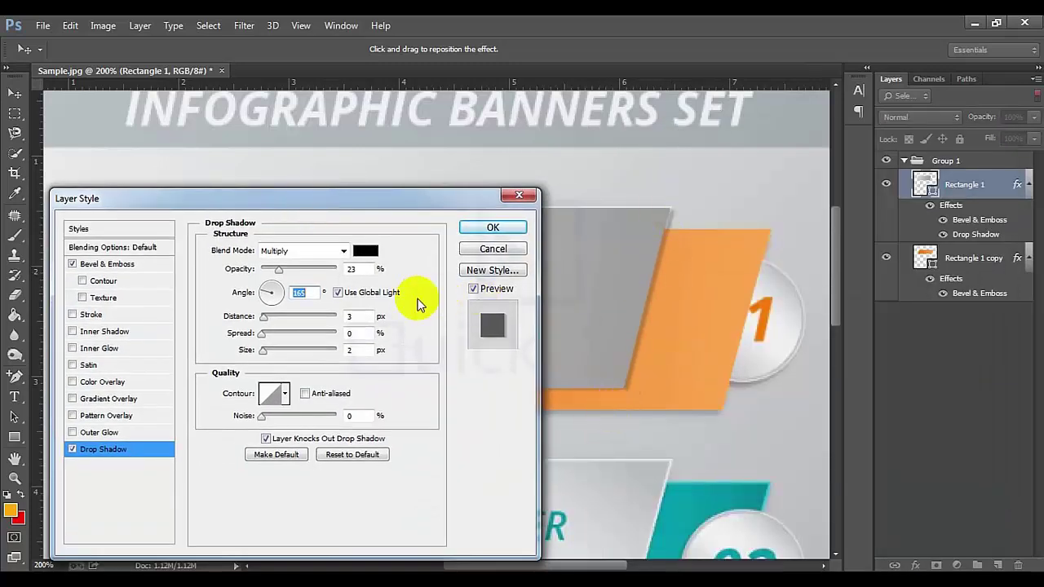
pyautogui.click(262, 292)
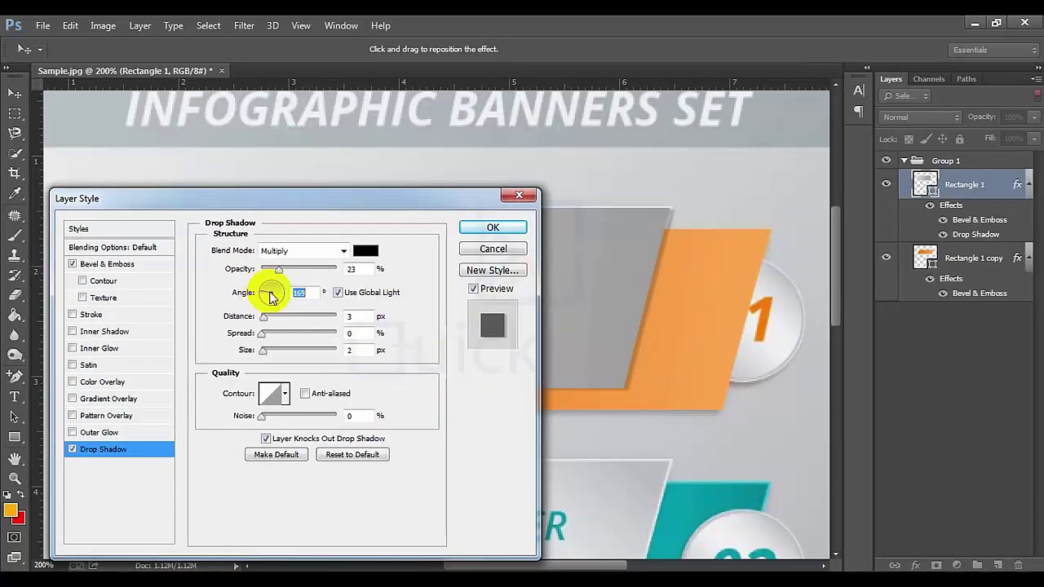
pyautogui.click(489, 229)
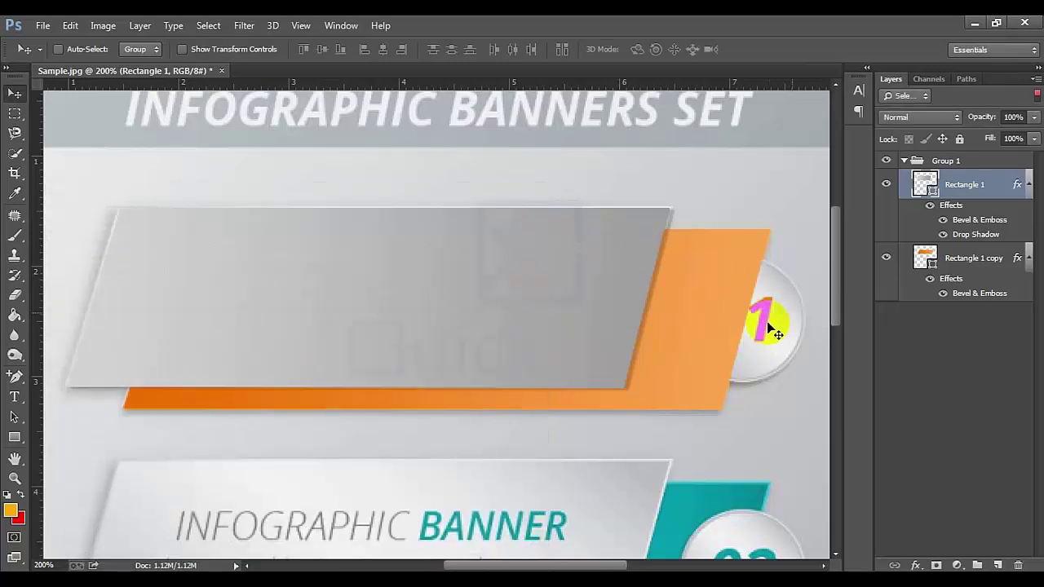
# Hide the group and draw an 81 × 81 px circle shape exactly over the original 01 badge.
pyautogui.click(905, 161)
pyautogui.click(887, 161)
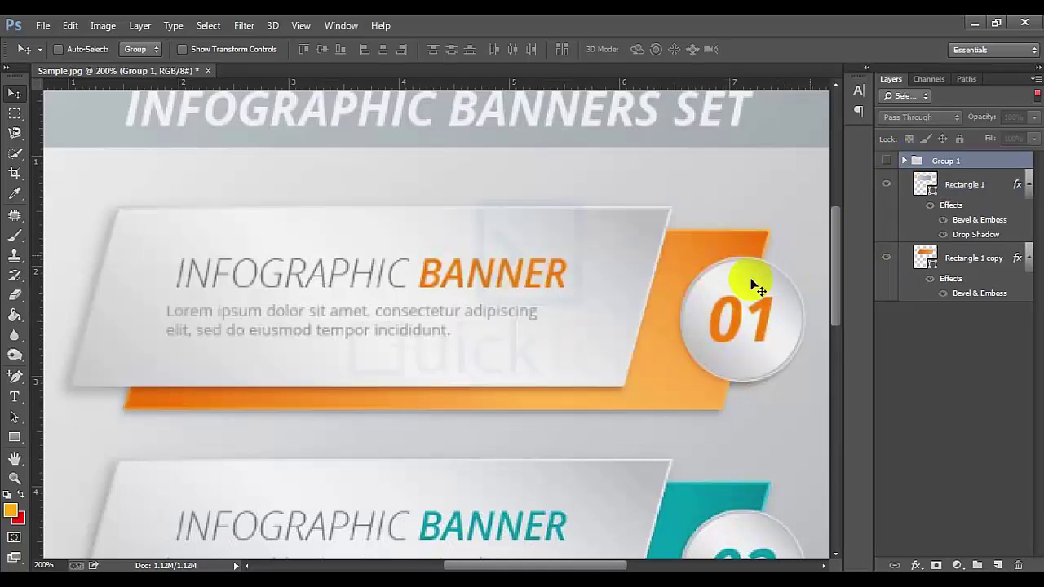
pyautogui.click(14, 437)
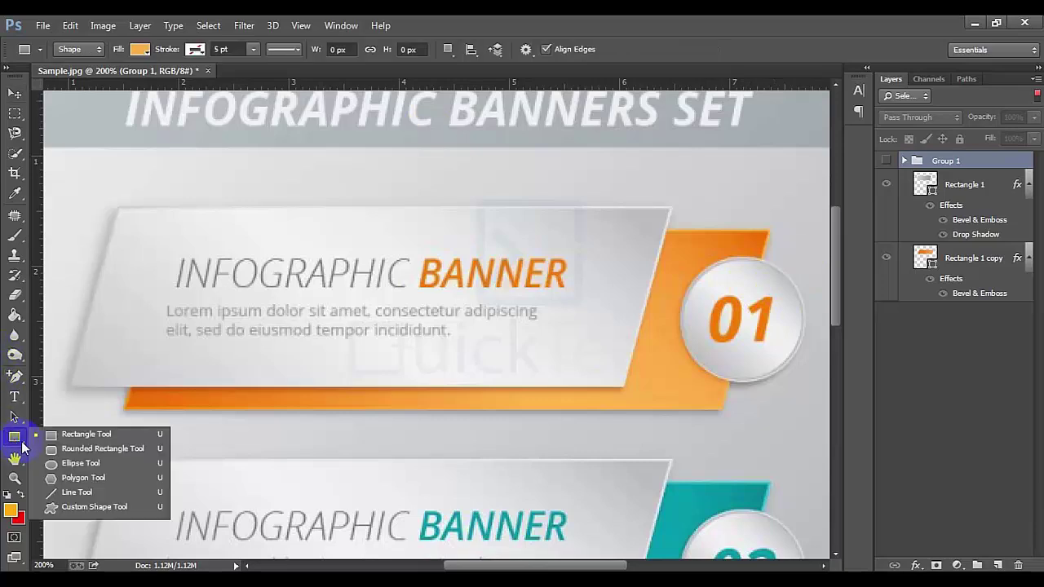
pyautogui.click(80, 463)
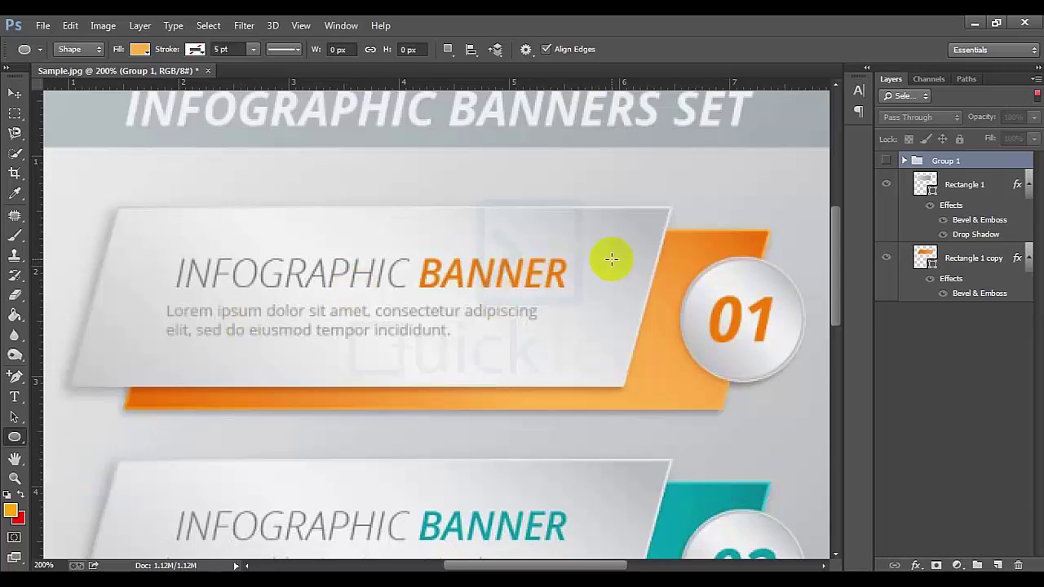
pyautogui.moveTo(681, 257); pyautogui.dragTo(802, 390)
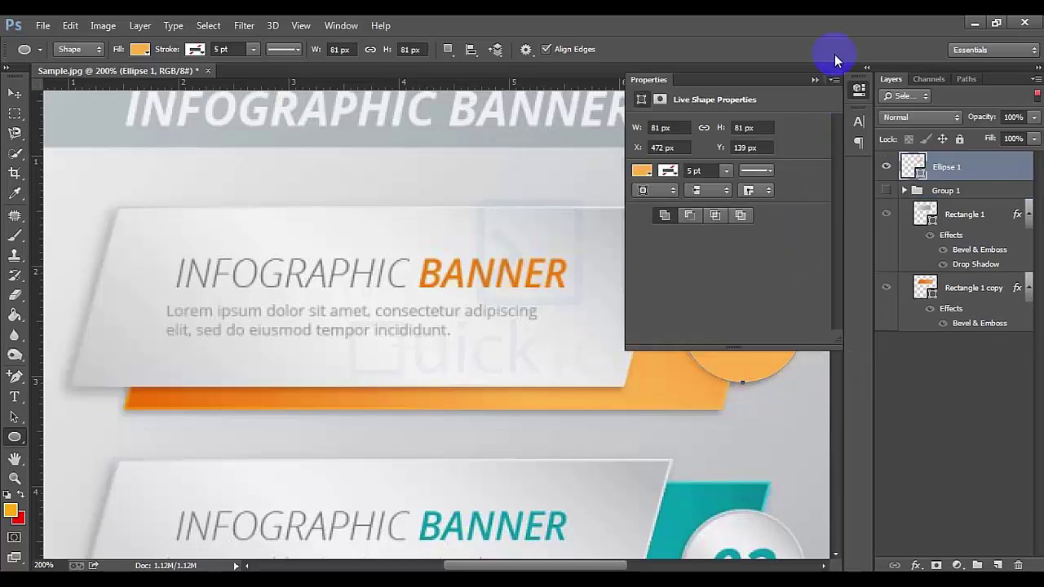
pyautogui.click(835, 80)
pyautogui.click(867, 99)
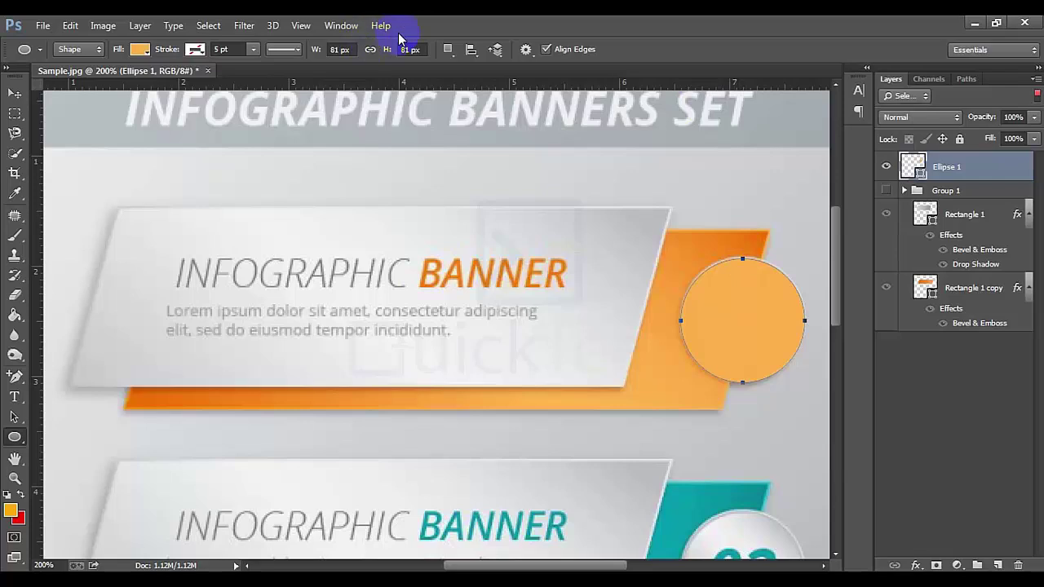
# Move the orange circle off the 01 badge onto the gray part of the banner and activate the Gradient tool.
pyautogui.click(8, 97)
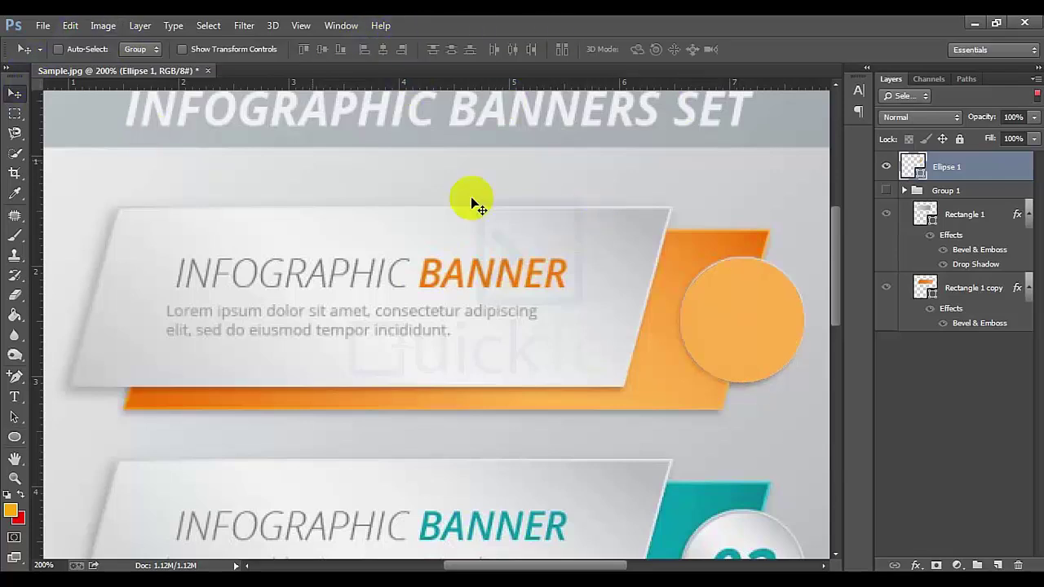
pyautogui.moveTo(742, 320); pyautogui.dragTo(544, 333)
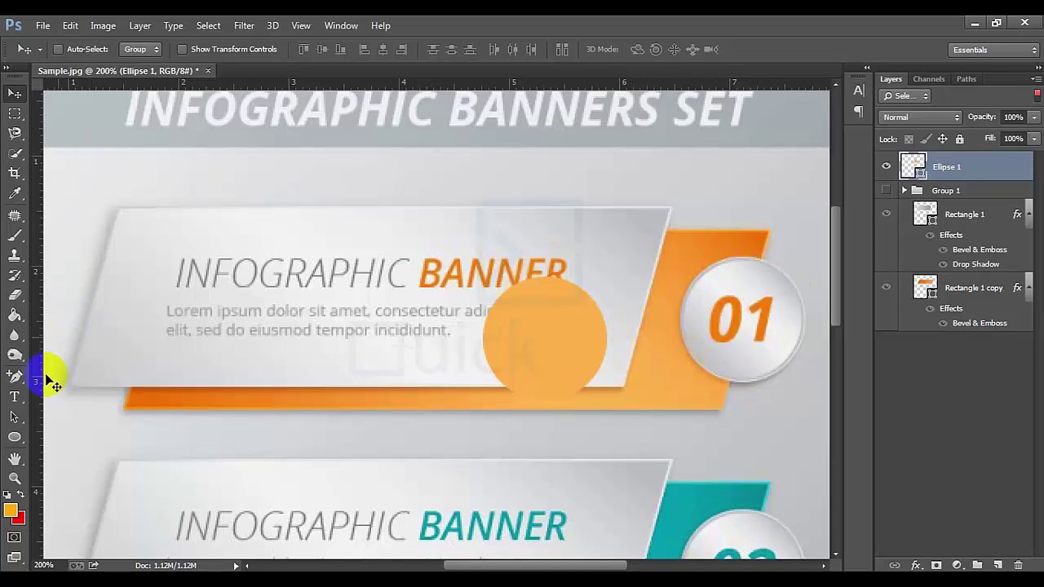
pyautogui.moveTo(14, 314)
pyautogui.mouseDown()
pyautogui.moveTo(60, 329)
pyautogui.moveTo(71, 315)
pyautogui.mouseUp()
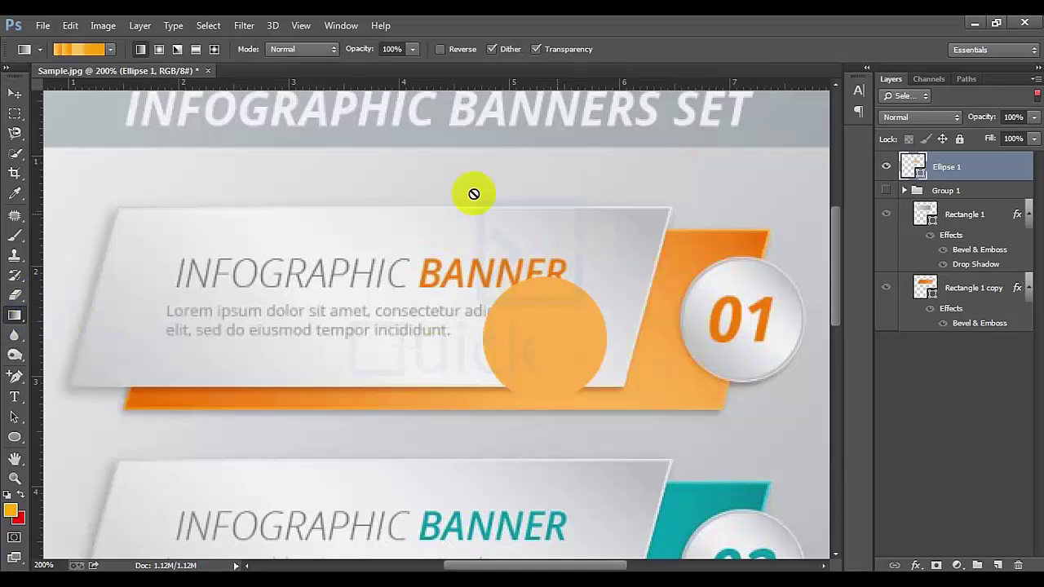
# Fill the circle with a black-to-white linear gradient and add a white color stop at its middle.
pyautogui.click(14, 438)
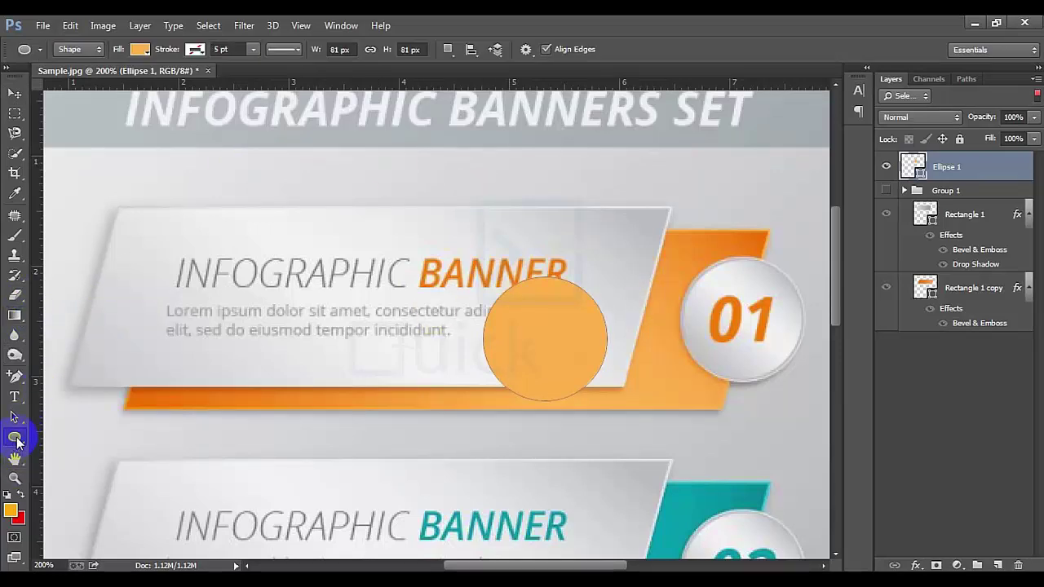
pyautogui.click(139, 50)
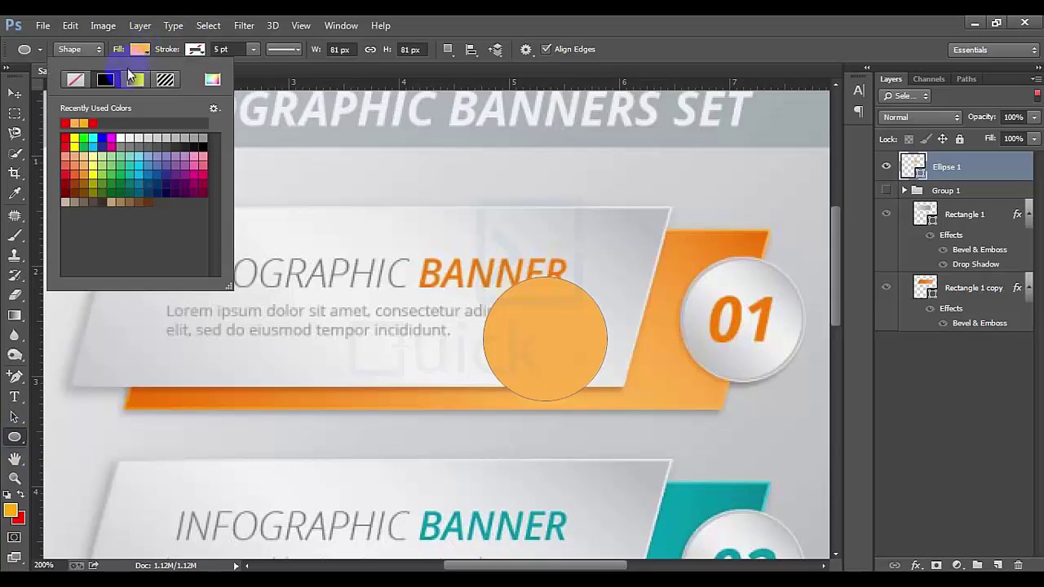
pyautogui.click(135, 79)
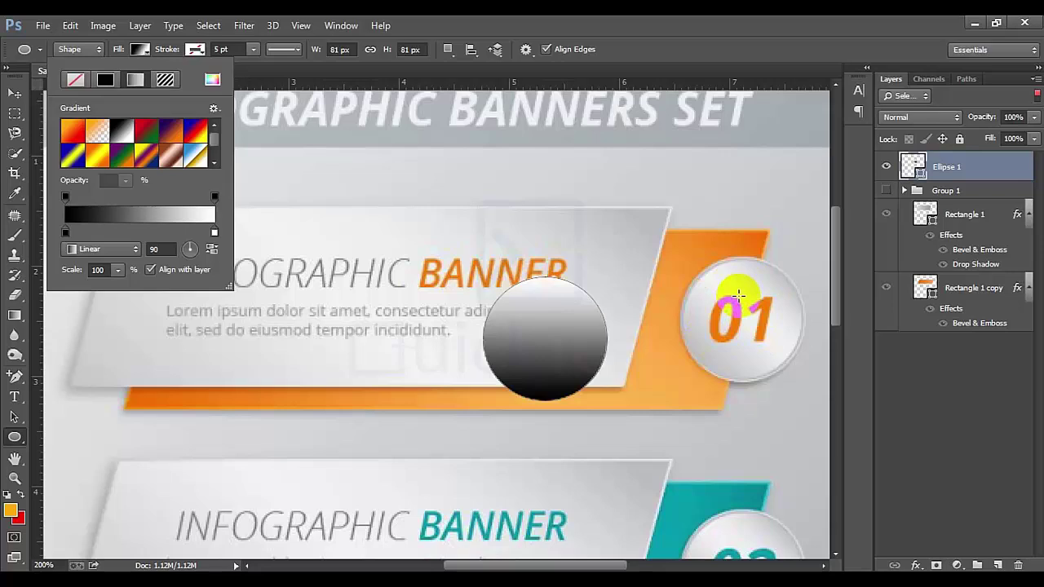
pyautogui.click(131, 236)
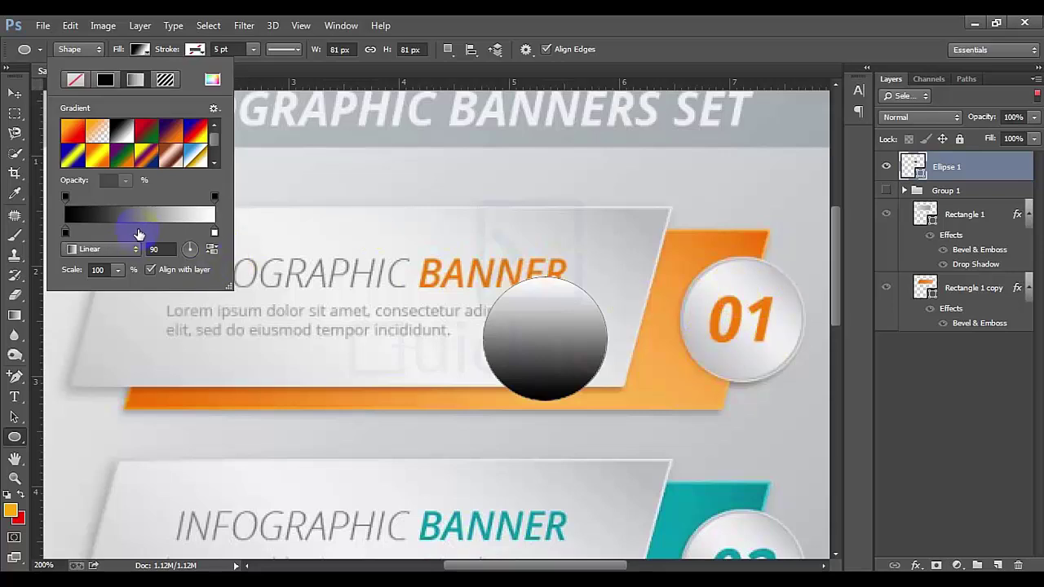
pyautogui.click(136, 231)
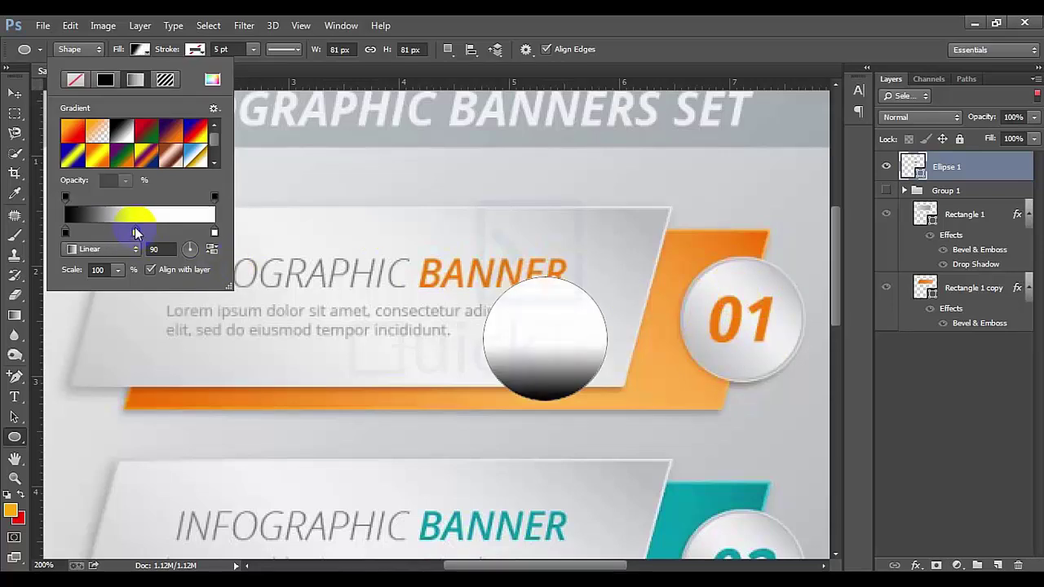
# Change the gradient's black color stop to gray b0b0b0 and copy the hex value.
pyautogui.click(66, 232)
pyautogui.doubleClick(66, 235)
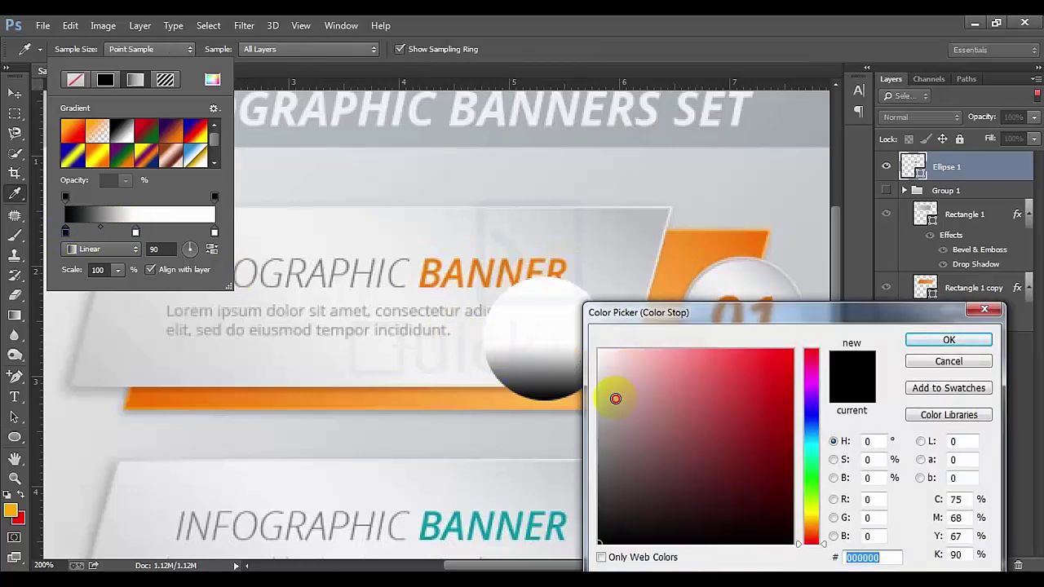
pyautogui.moveTo(615, 398); pyautogui.dragTo(587, 408)
pyautogui.moveTo(889, 554); pyautogui.dragTo(776, 553)
pyautogui.hotkey('ctrl', 'c')
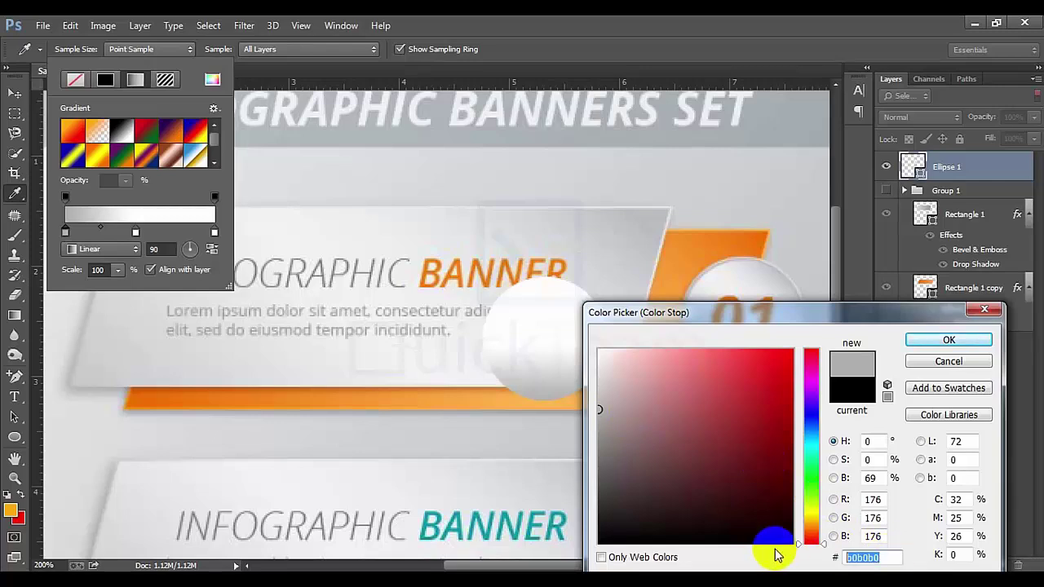
pyautogui.click(954, 342)
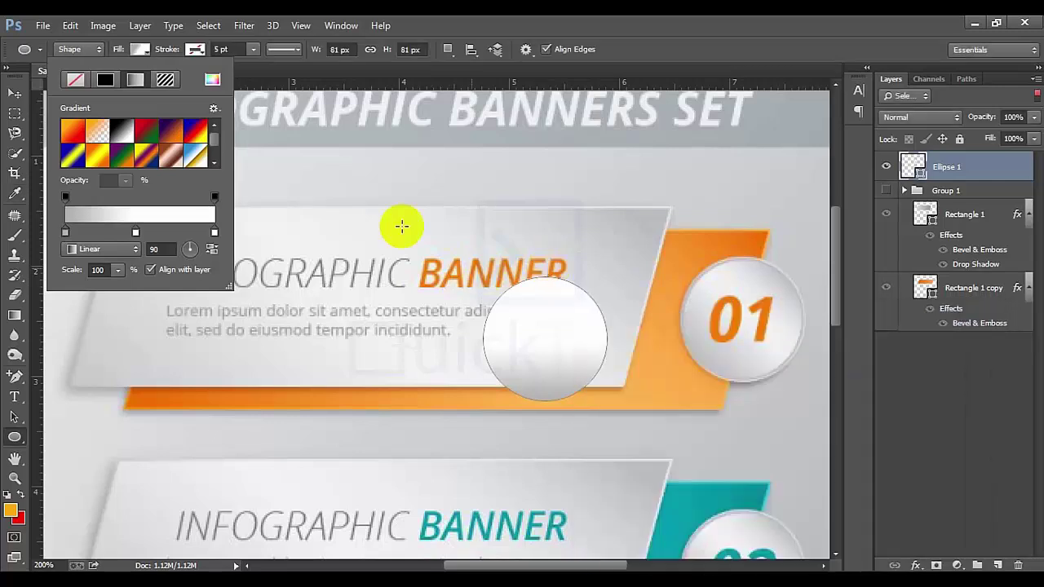
# Set the gradient's white end stop to b0b0b0 and rotate the circle's gradient to 63°.
pyautogui.doubleClick(215, 234)
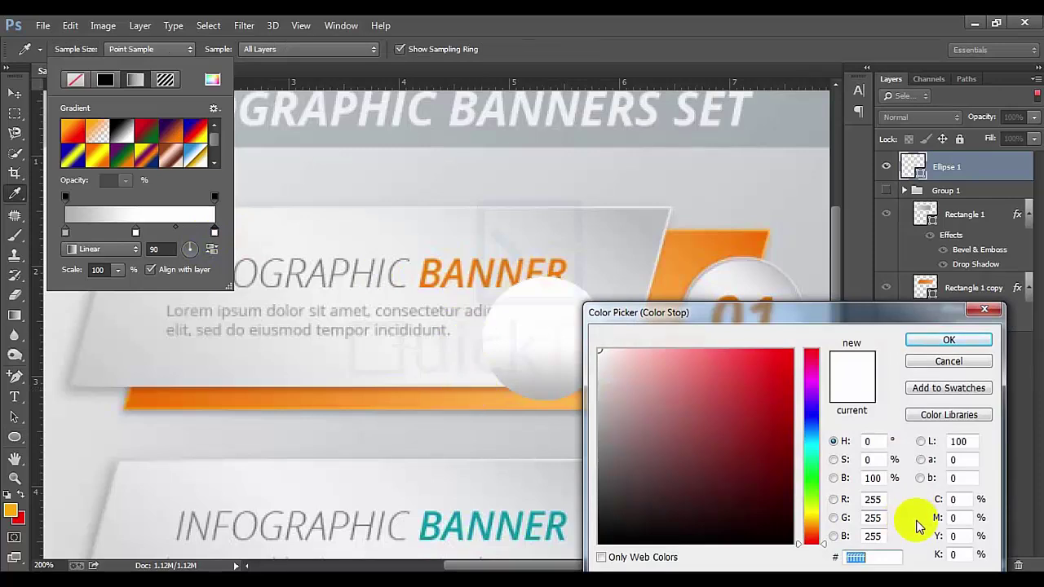
pyautogui.hotkey('ctrl', 'v')
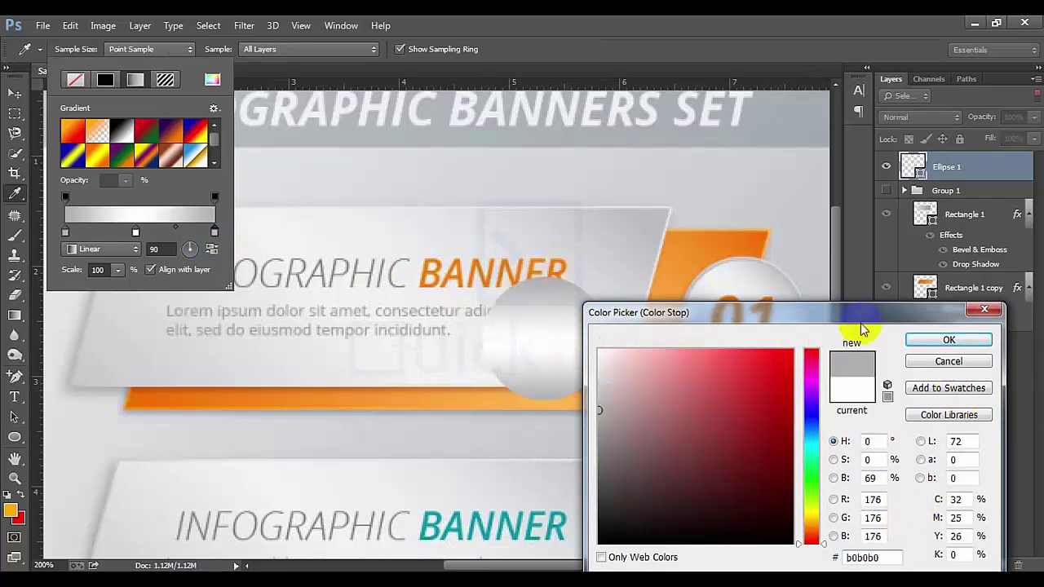
pyautogui.click(944, 346)
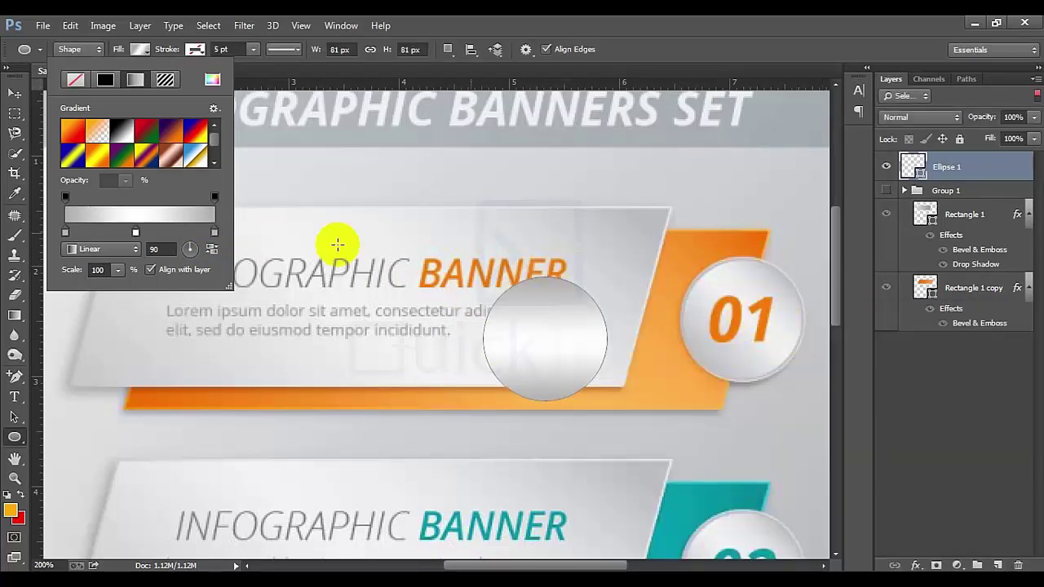
pyautogui.moveTo(193, 251); pyautogui.dragTo(195, 247)
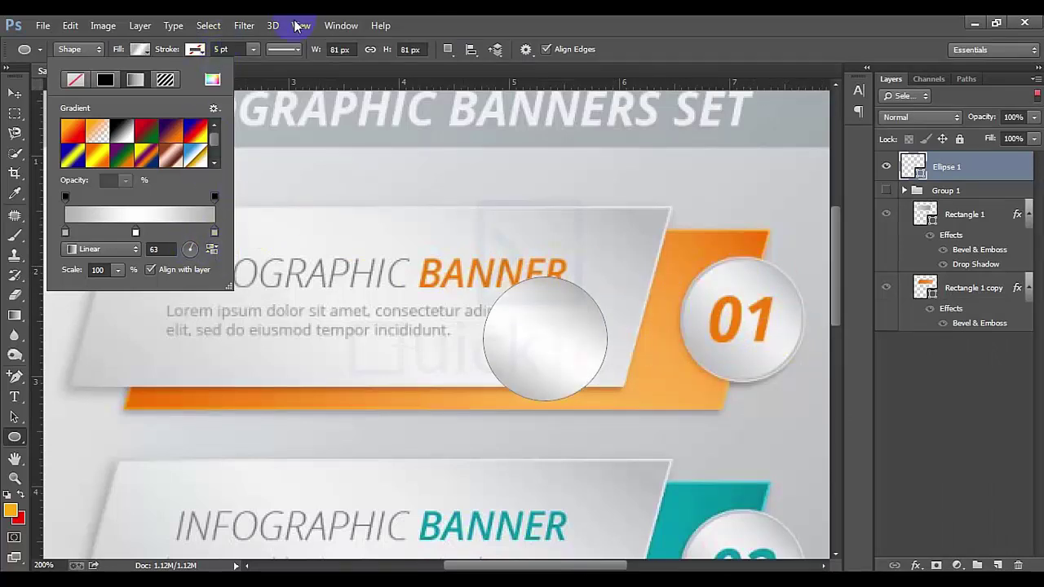
pyautogui.click(492, 19)
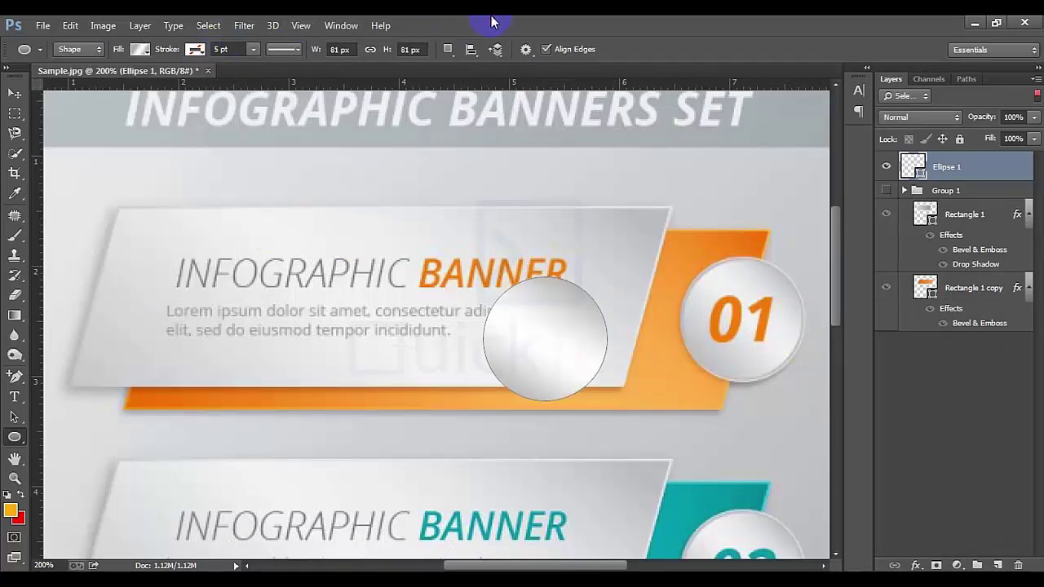
# Add a Bevel & Emboss effect to the circle's layer with the Chisel Hard technique and Up direction.
pyautogui.rightClick(954, 169)
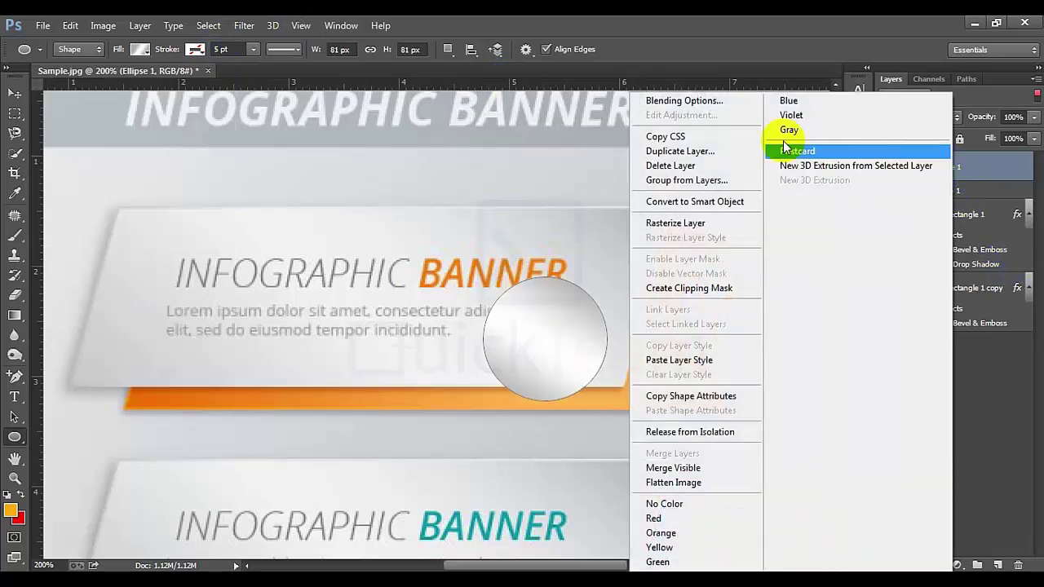
pyautogui.click(686, 103)
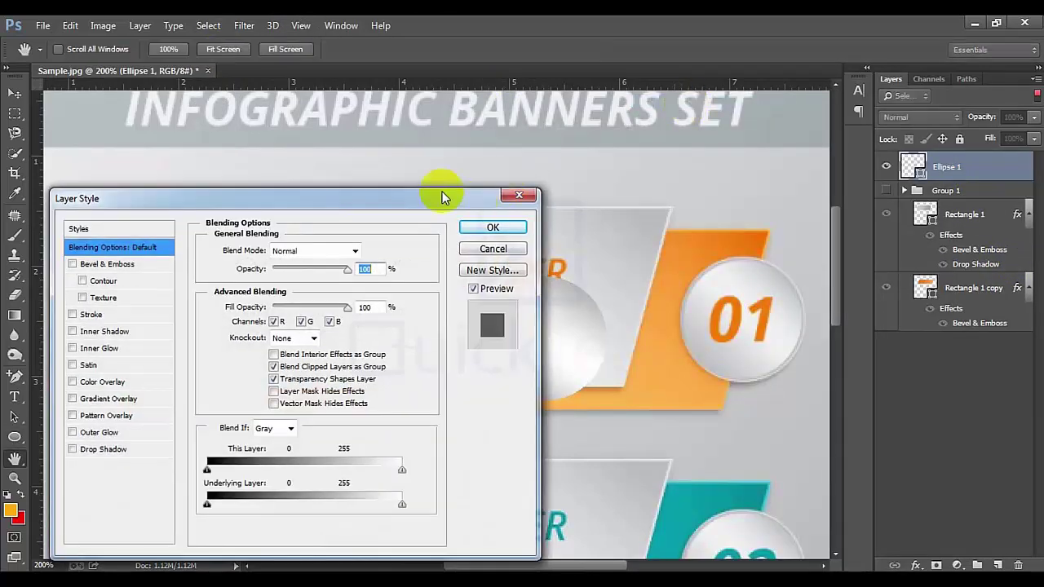
pyautogui.moveTo(436, 181); pyautogui.dragTo(999, 186)
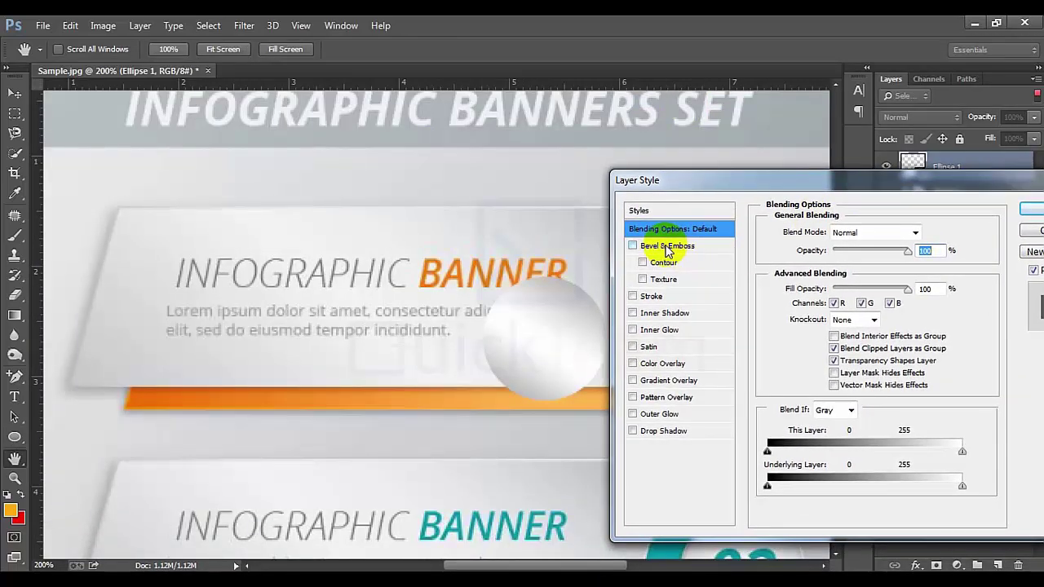
pyautogui.click(667, 247)
pyautogui.moveTo(753, 171); pyautogui.dragTo(734, 99)
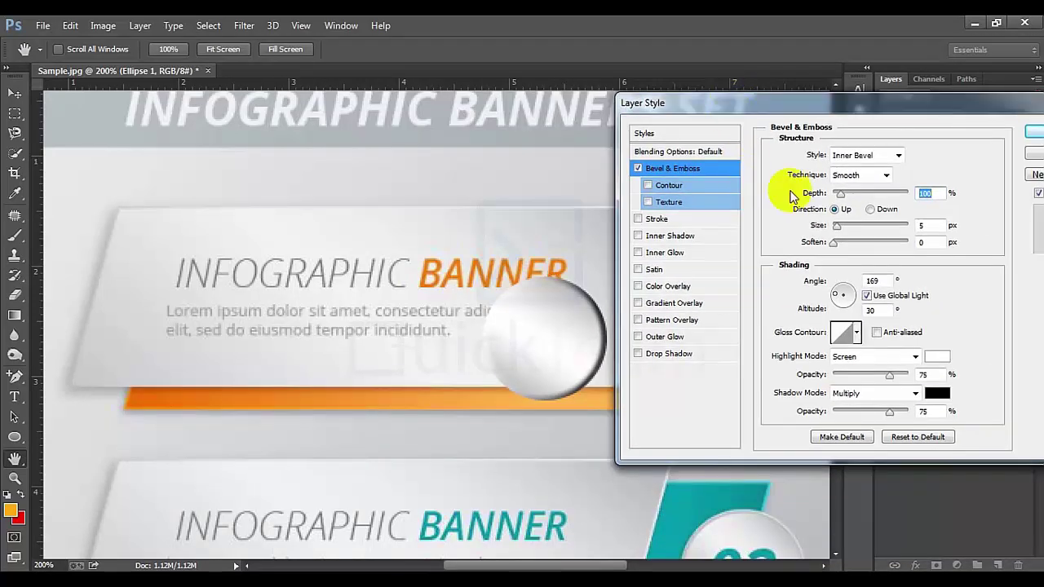
pyautogui.click(871, 210)
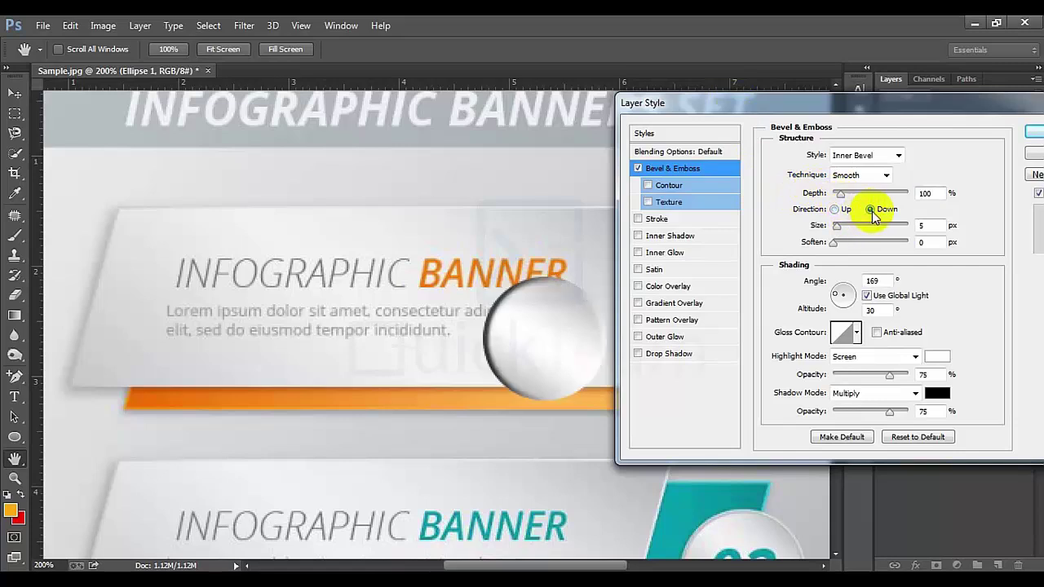
pyautogui.click(834, 209)
pyautogui.click(886, 176)
pyautogui.click(867, 202)
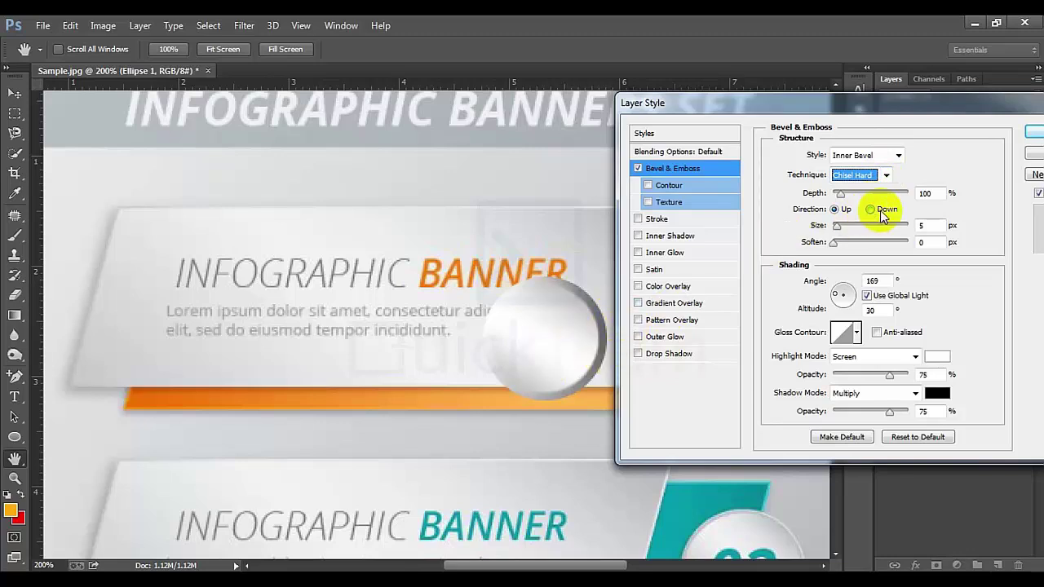
# Set the circle's bevel depth to 83% and size to 2 px, keeping soften at 0 px and direction Up.
pyautogui.click(840, 194)
pyautogui.moveTo(840, 194); pyautogui.dragTo(840, 197)
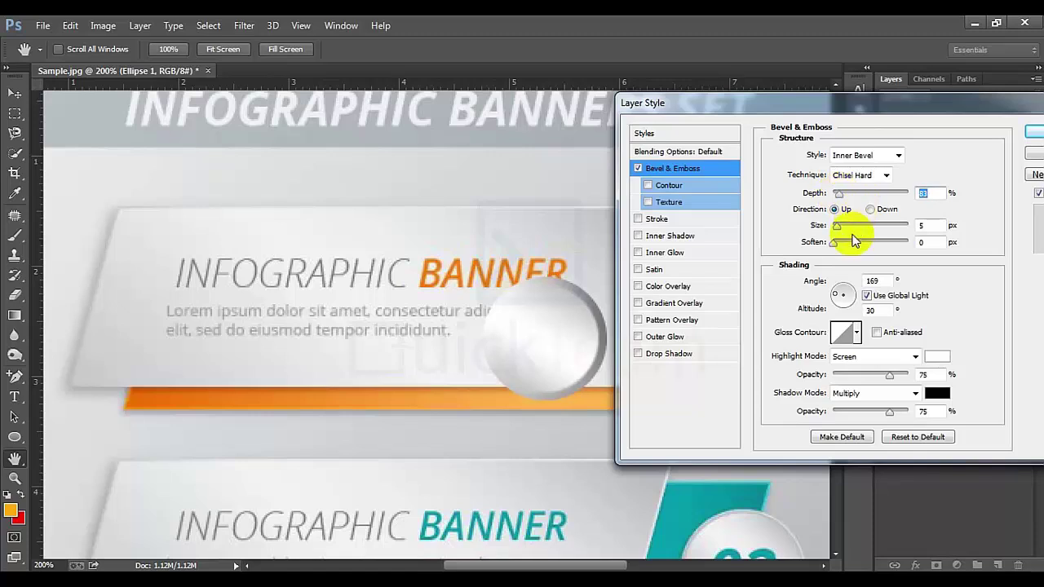
pyautogui.moveTo(925, 225); pyautogui.dragTo(909, 223)
pyautogui.write('2')
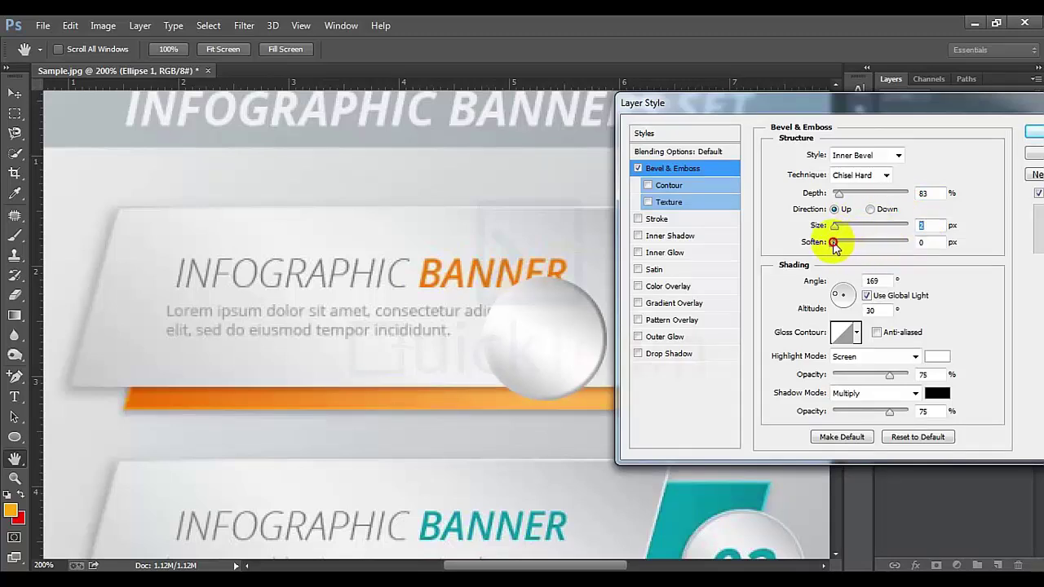
pyautogui.moveTo(840, 244); pyautogui.dragTo(810, 240)
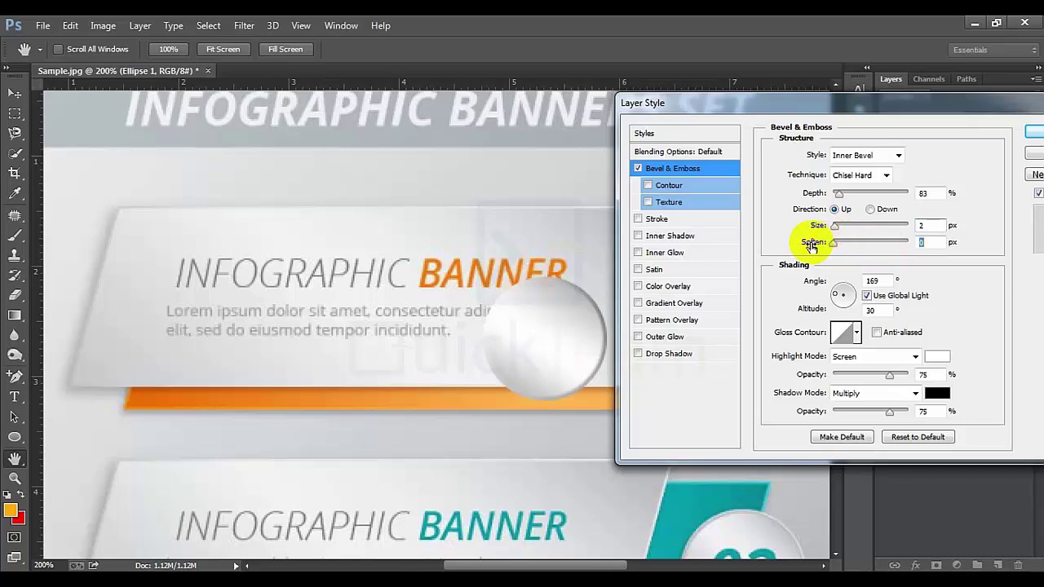
pyautogui.click(871, 210)
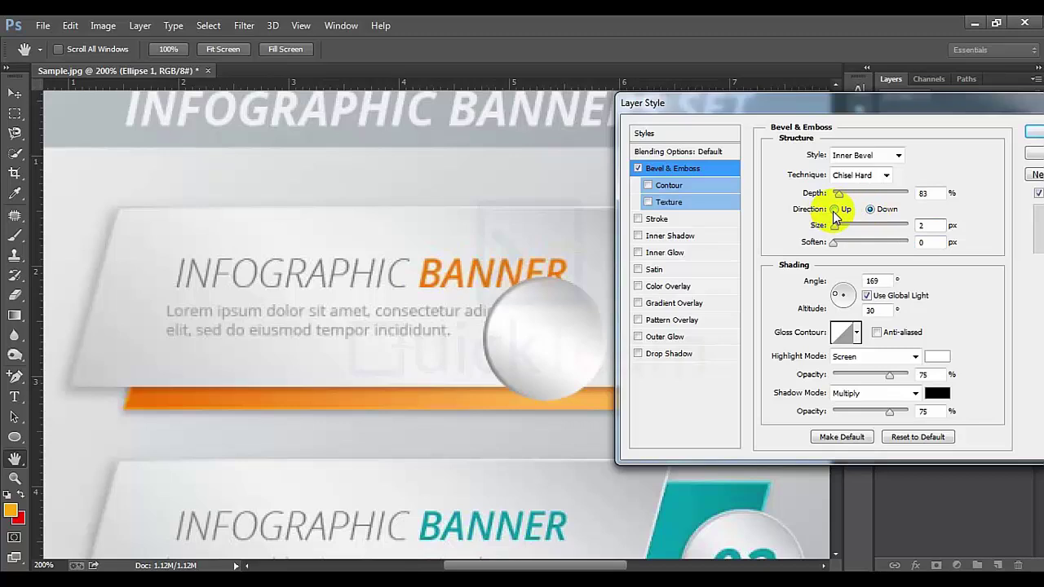
pyautogui.click(835, 211)
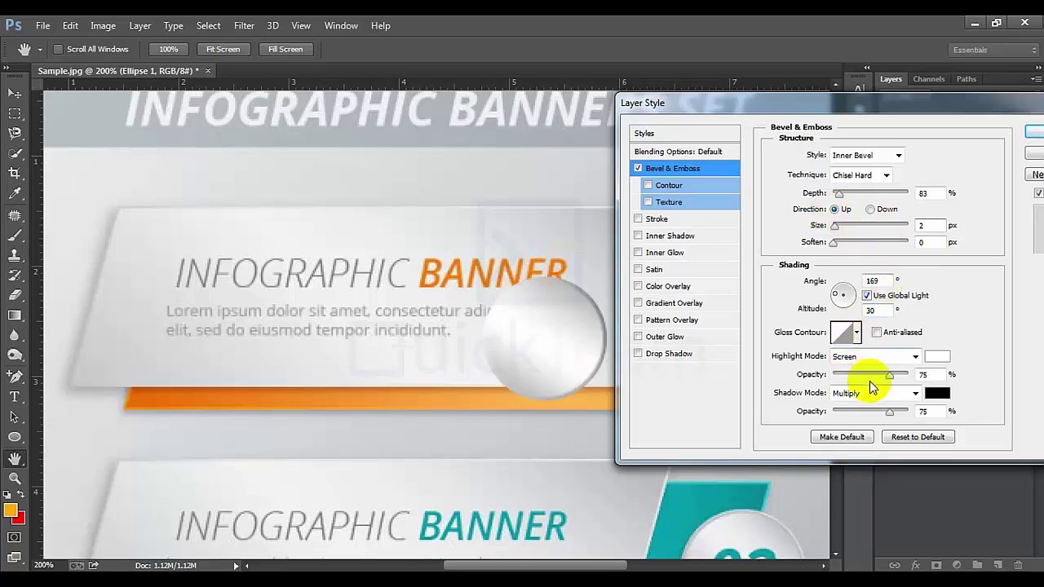
# Set the bevel's highlight opacity to 78% and its shadow color to gray aeaaaa, and apply the layer style.
pyautogui.moveTo(895, 383)
pyautogui.mouseDown()
pyautogui.moveTo(867, 378)
pyautogui.moveTo(892, 378)
pyautogui.mouseUp()
pyautogui.click(940, 393)
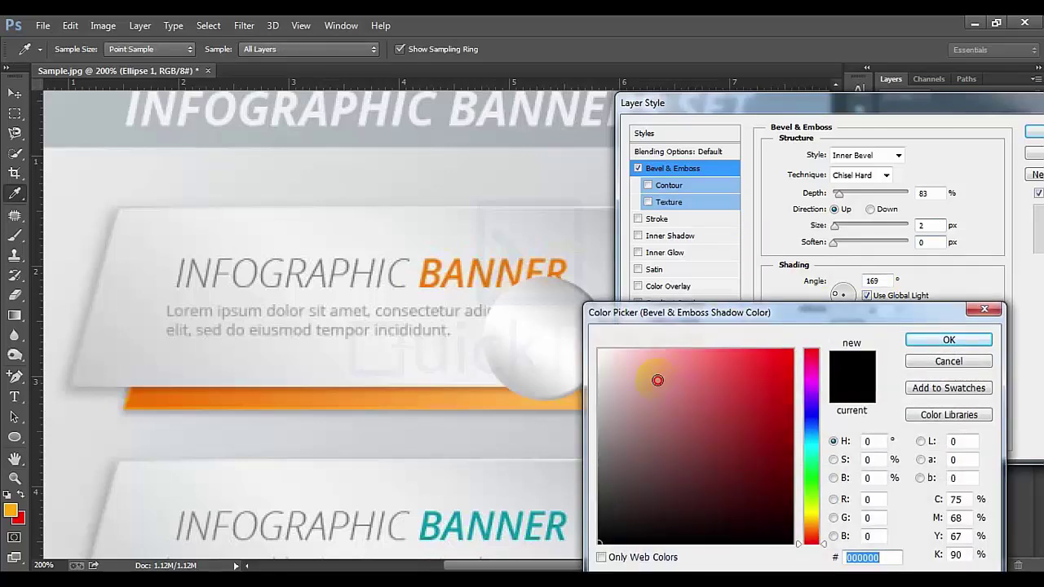
pyautogui.moveTo(658, 381); pyautogui.dragTo(564, 291)
pyautogui.moveTo(652, 319); pyautogui.dragTo(801, 246)
pyautogui.click(768, 353)
pyautogui.click(765, 340)
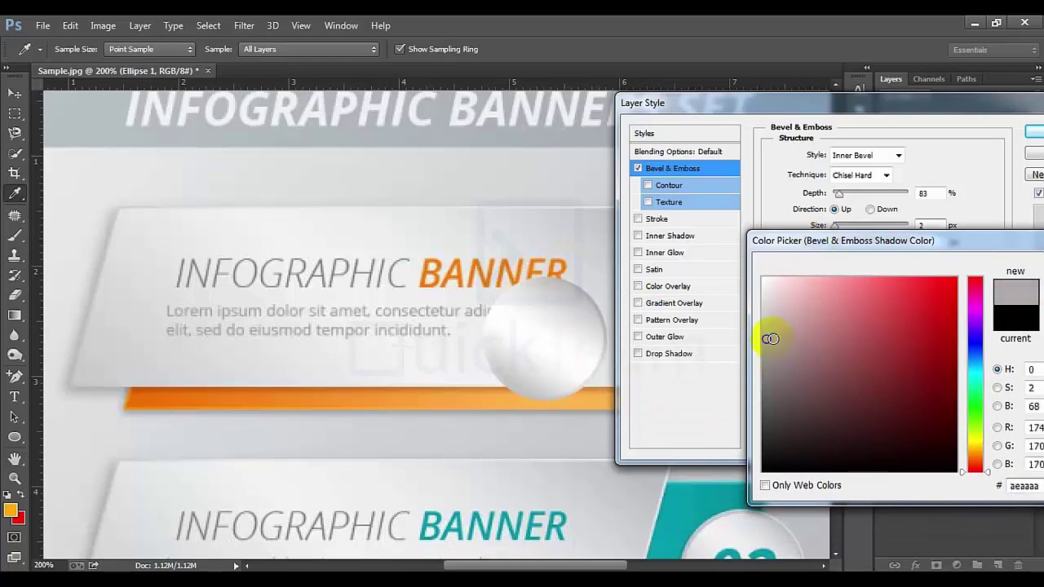
pyautogui.moveTo(979, 245); pyautogui.dragTo(843, 233)
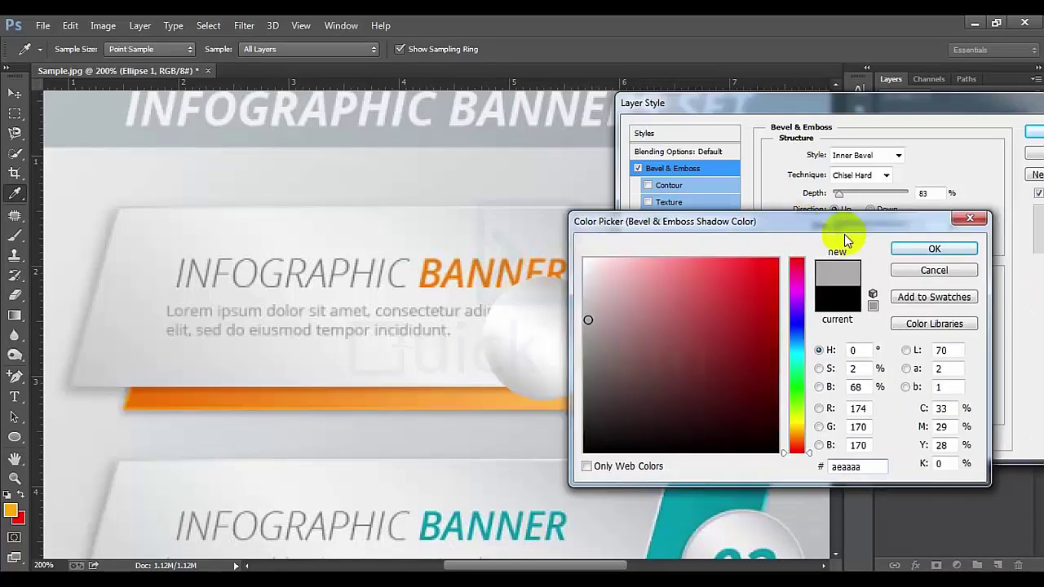
pyautogui.click(932, 247)
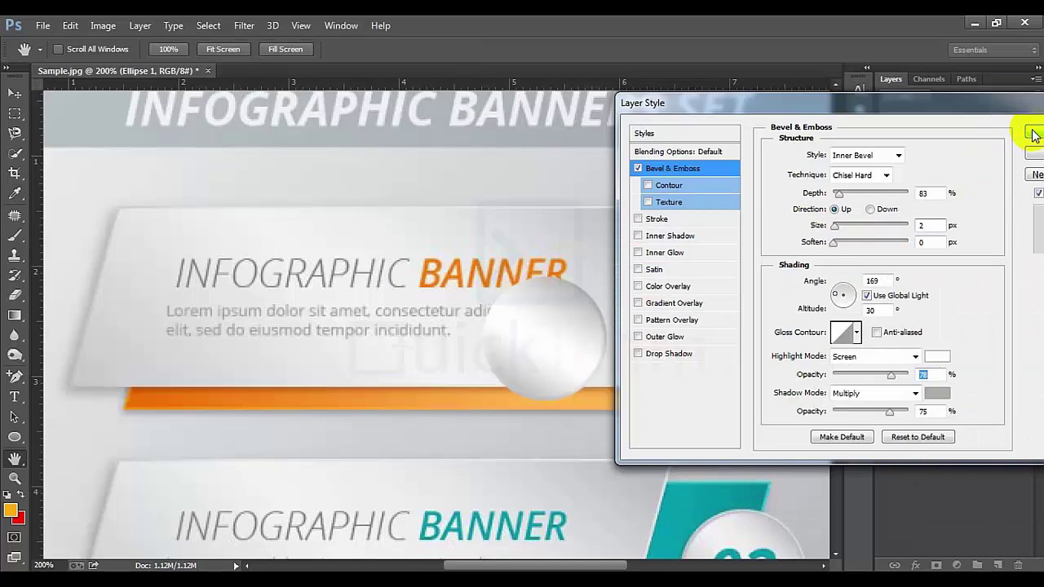
pyautogui.click(1032, 134)
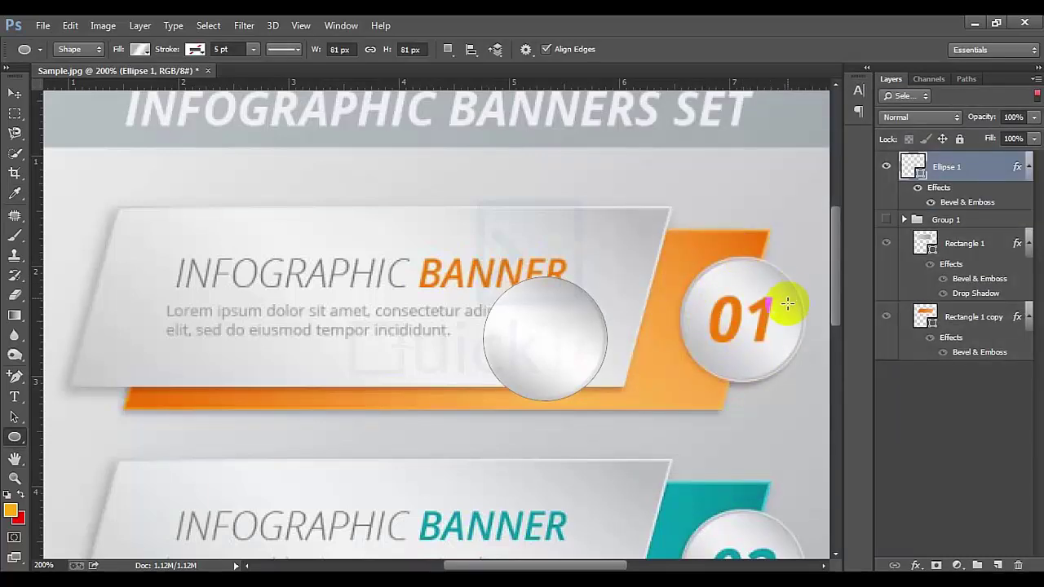
# Move the circle over the sample's 01 badge and place the Ellipse 1 layer at the top of Group 1.
pyautogui.click(15, 92)
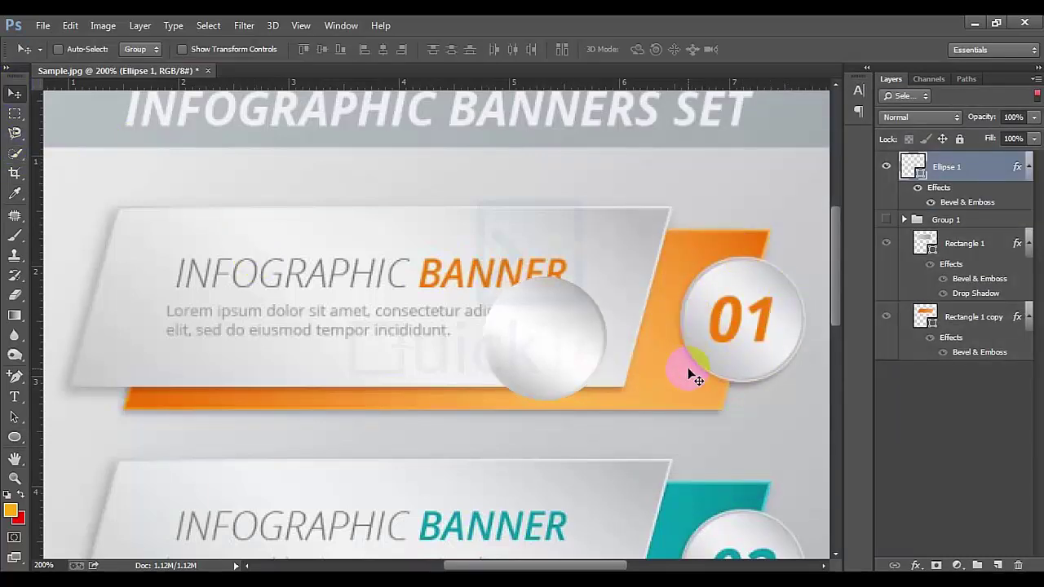
pyautogui.moveTo(541, 344); pyautogui.dragTo(741, 314)
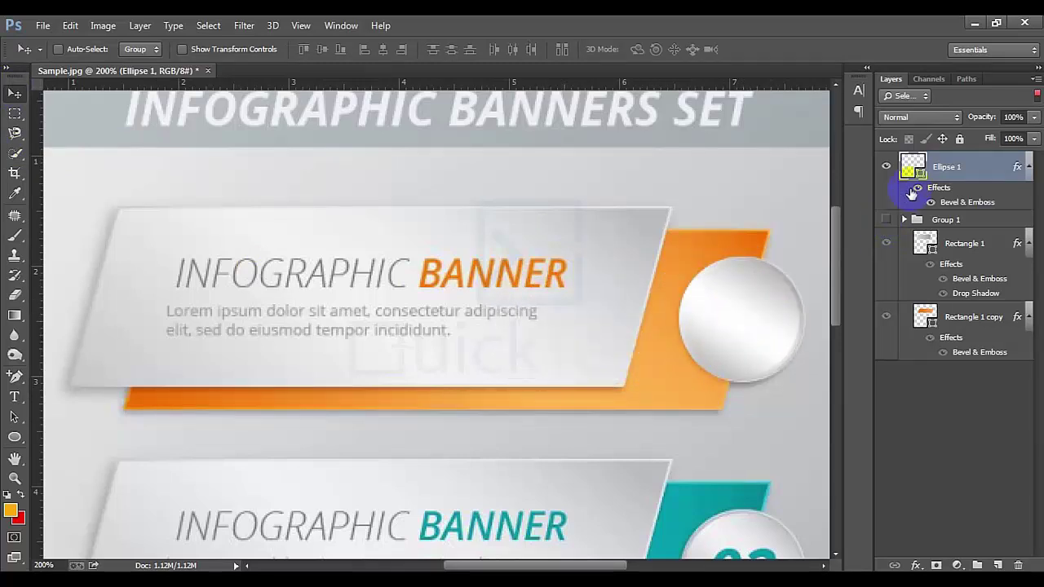
pyautogui.moveTo(963, 167); pyautogui.dragTo(955, 228)
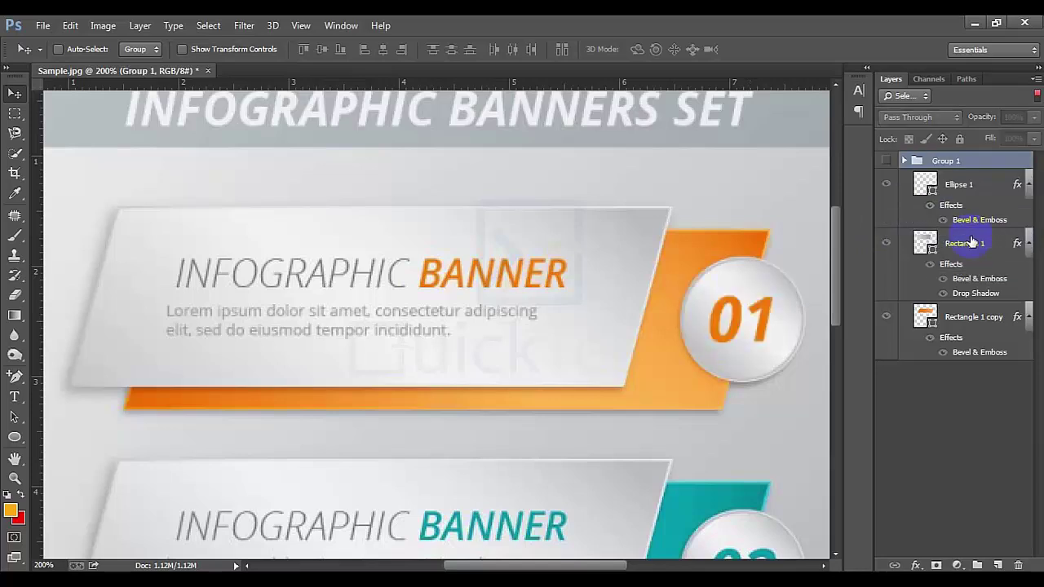
# Expand Group 1 and toggle its visibility to compare the recreated banner with the sample, leaving the group shown.
pyautogui.click(886, 162)
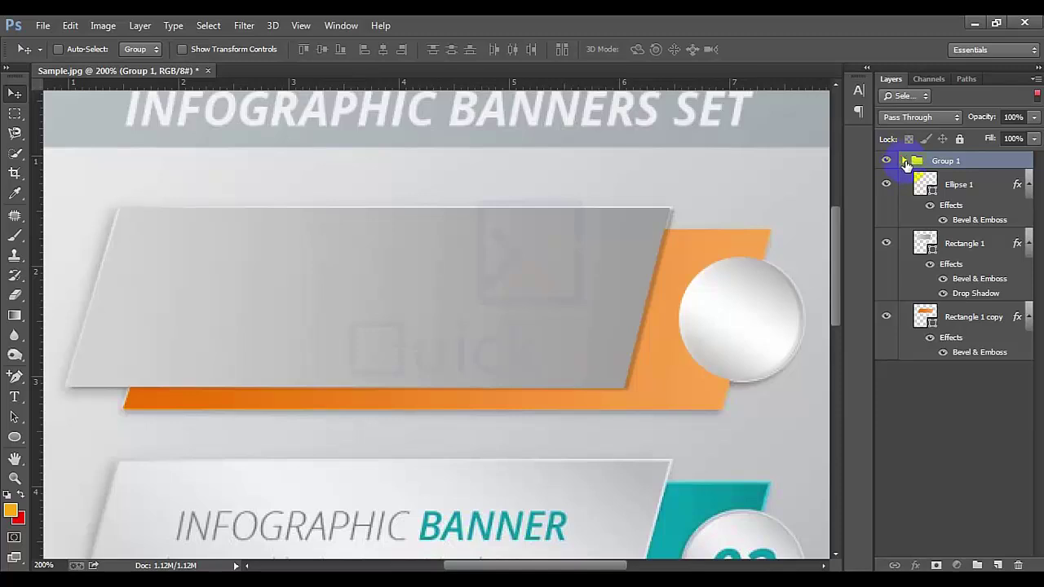
pyautogui.click(887, 163)
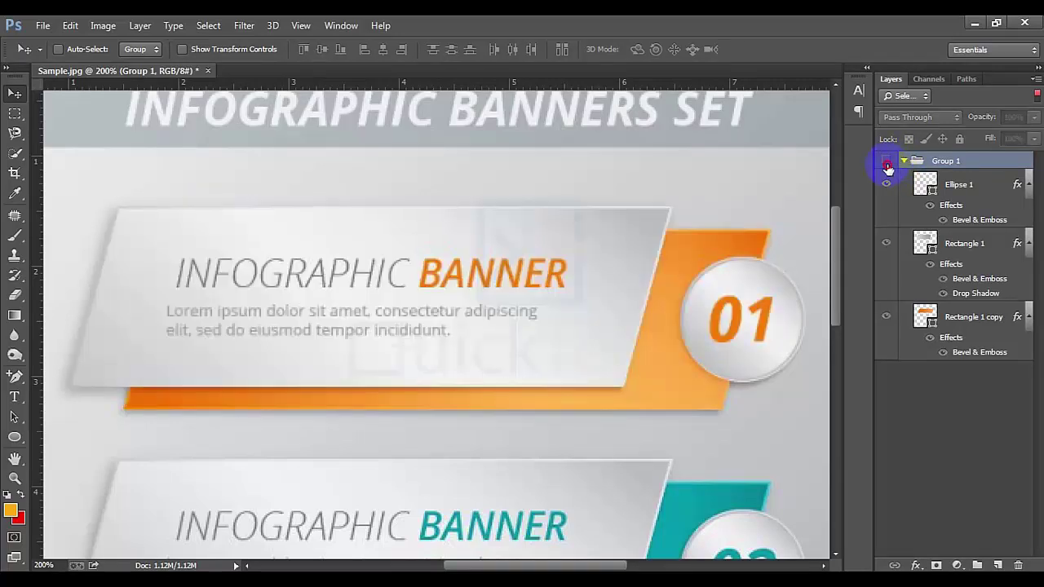
pyautogui.click(888, 162)
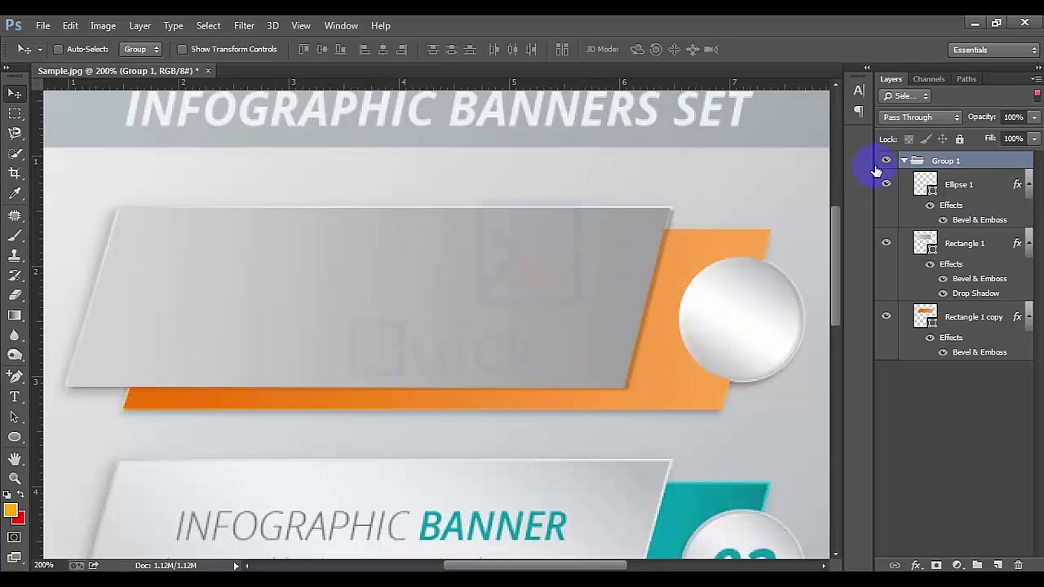
pyautogui.click(887, 161)
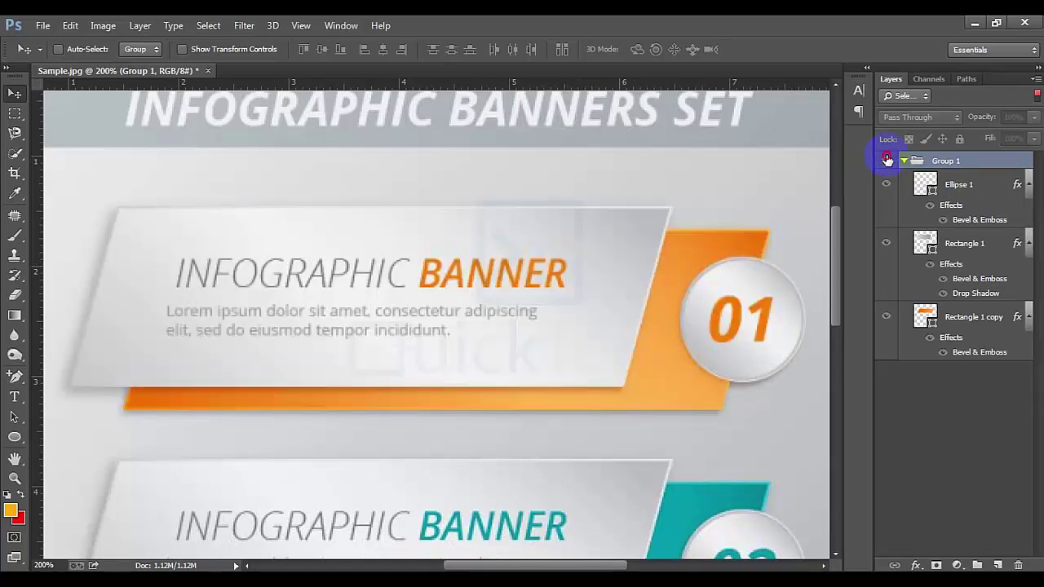
pyautogui.click(888, 160)
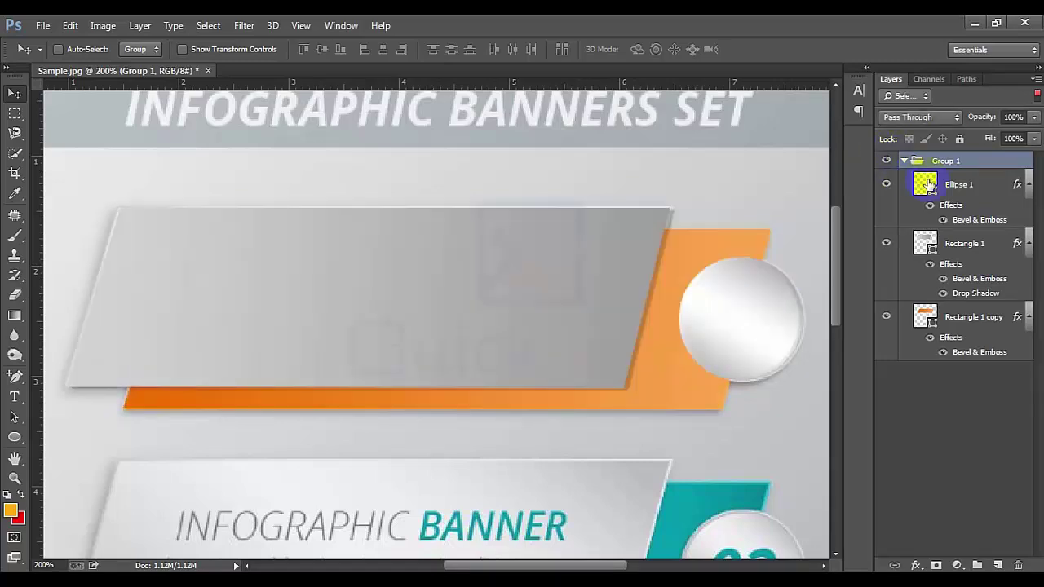
pyautogui.click(887, 161)
pyautogui.click(888, 161)
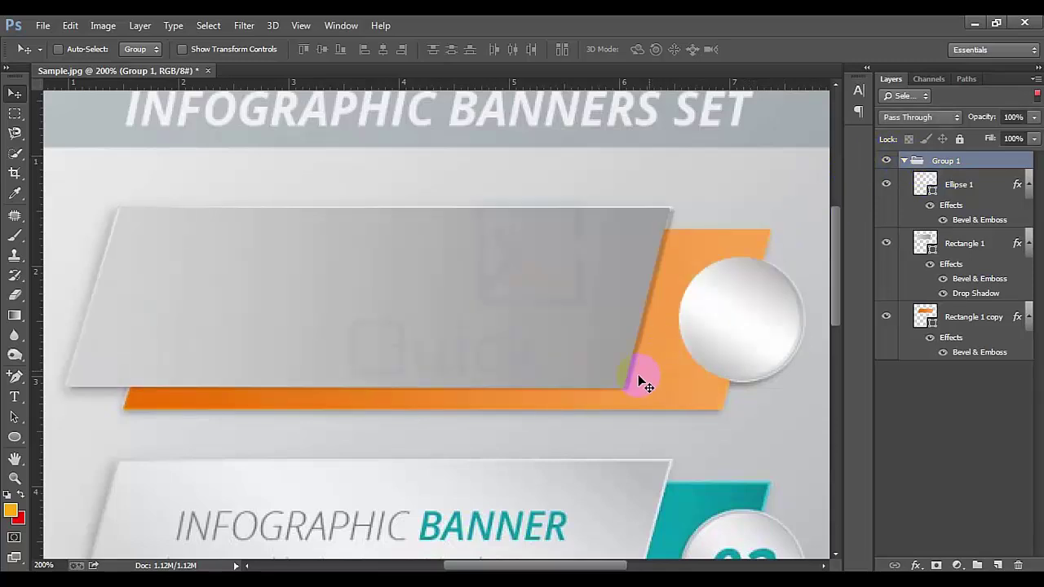
# Add the text 01 on the circle and color it orange f58c2a, sampled from the orange strip.
pyautogui.press('t')
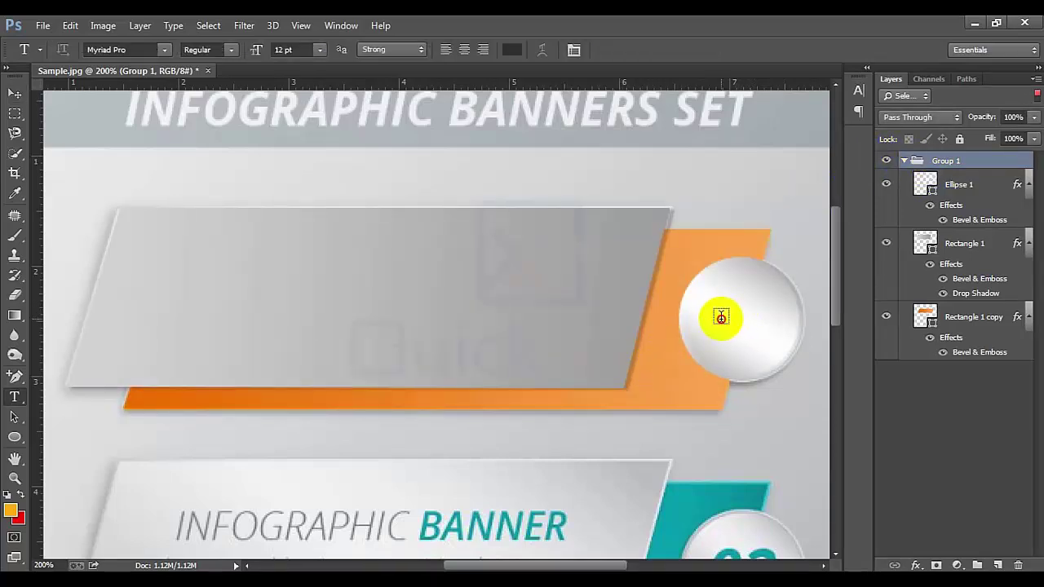
pyautogui.click(721, 317)
pyautogui.hotkey('ctrl', 'a')
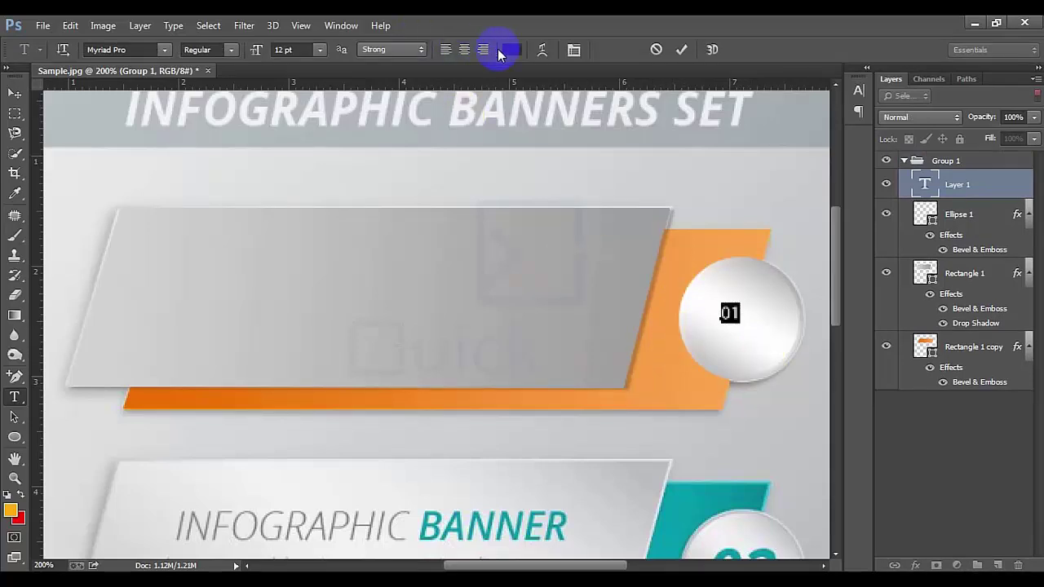
pyautogui.click(516, 49)
pyautogui.click(469, 395)
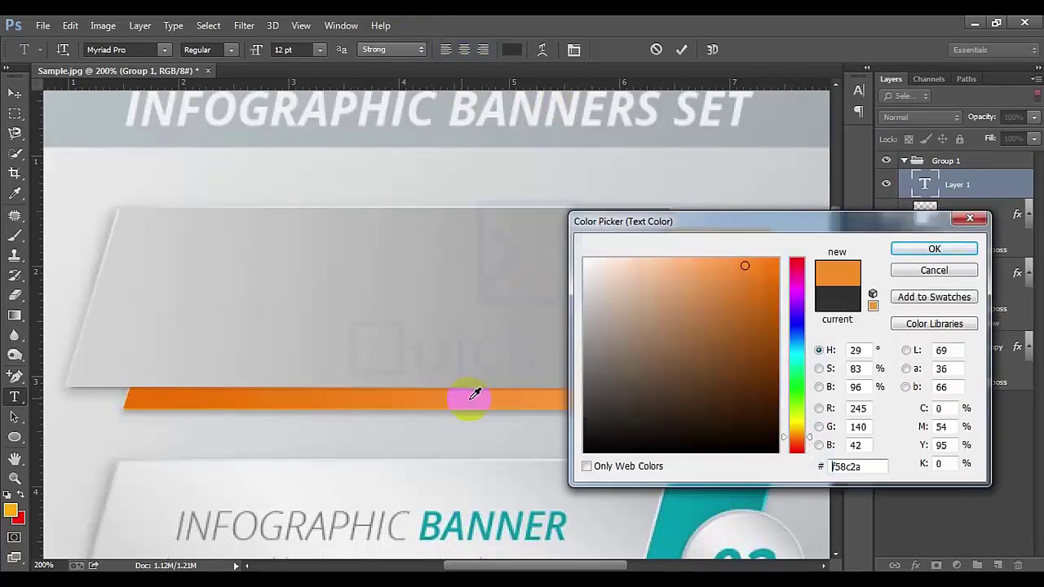
pyautogui.click(927, 250)
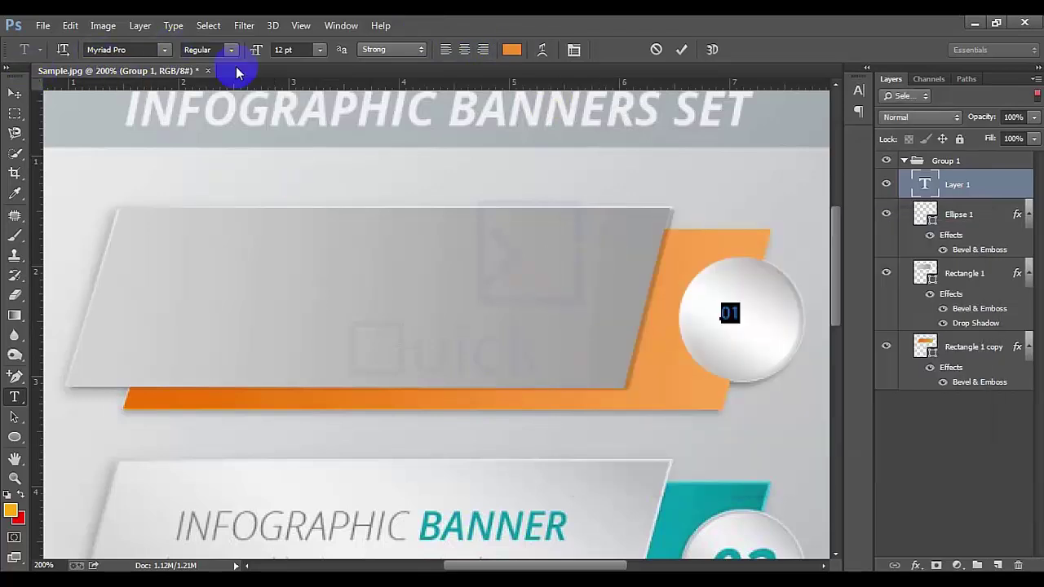
# Format the 01 text as 48 pt Bold and center it on the circular badge.
pyautogui.click(320, 50)
pyautogui.click(310, 305)
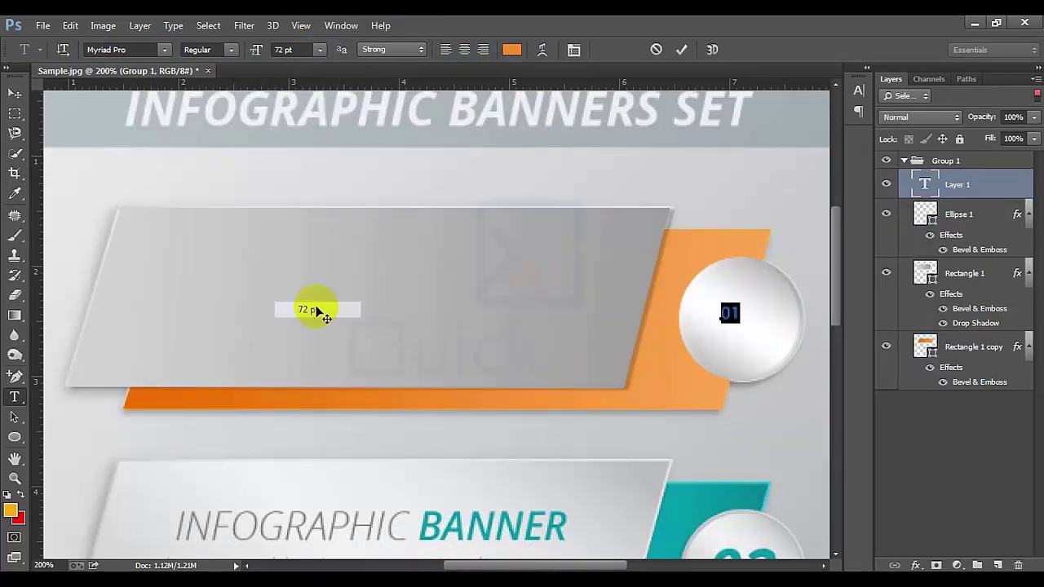
pyautogui.click(318, 50)
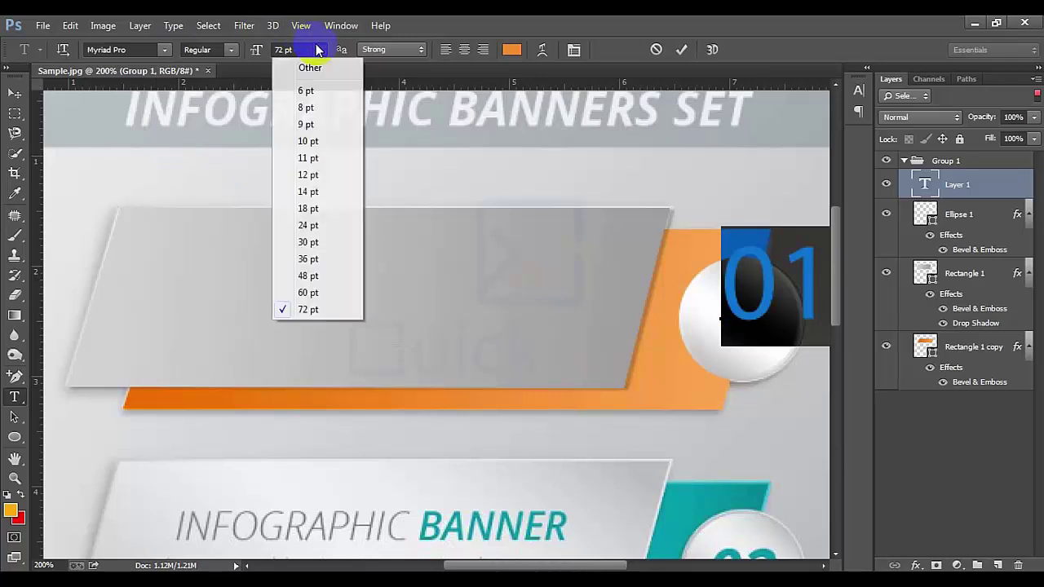
pyautogui.click(308, 276)
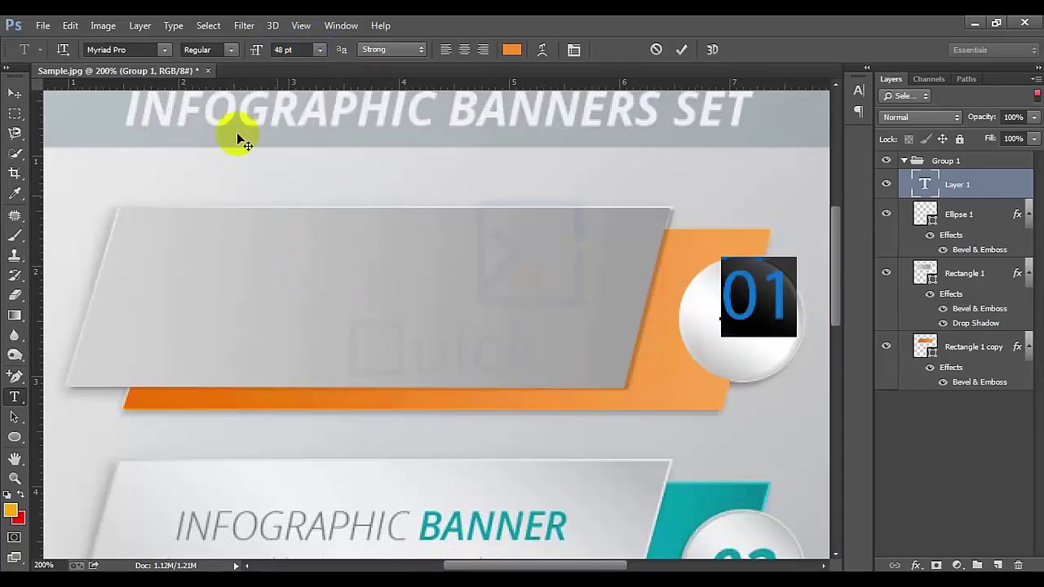
pyautogui.click(233, 52)
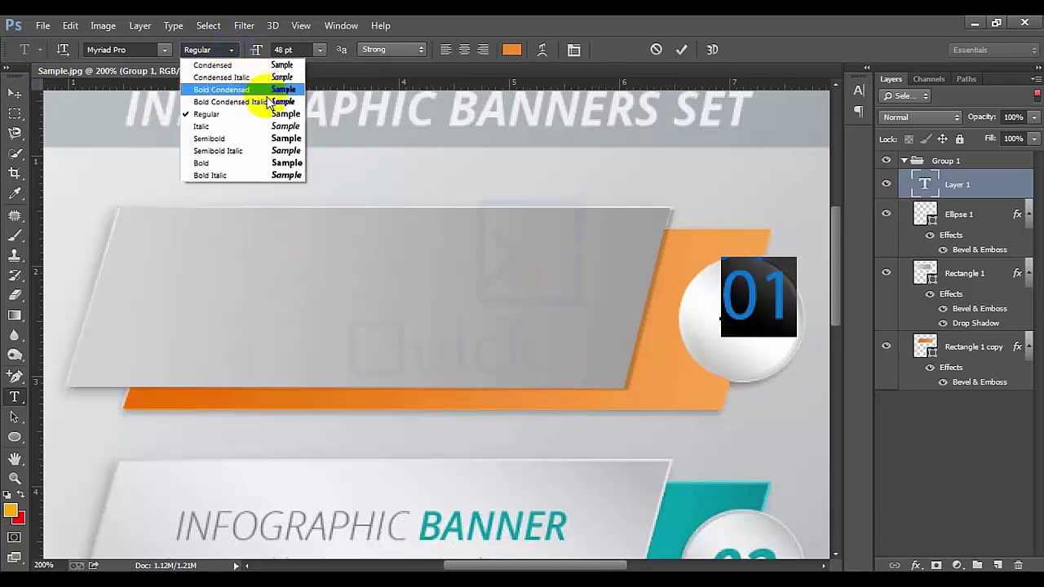
pyautogui.click(281, 163)
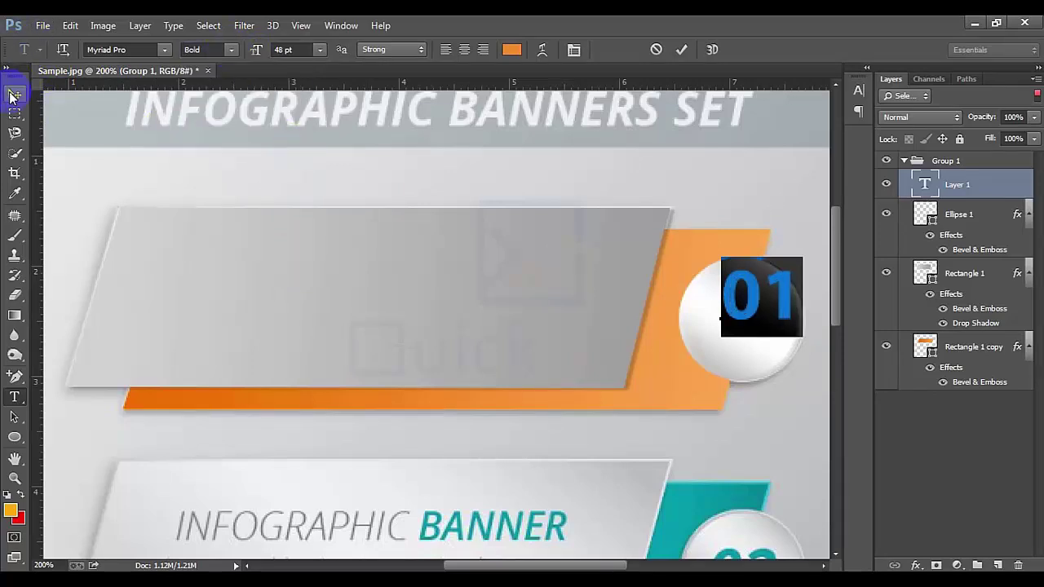
pyautogui.click(15, 94)
pyautogui.moveTo(757, 272); pyautogui.dragTo(730, 297)
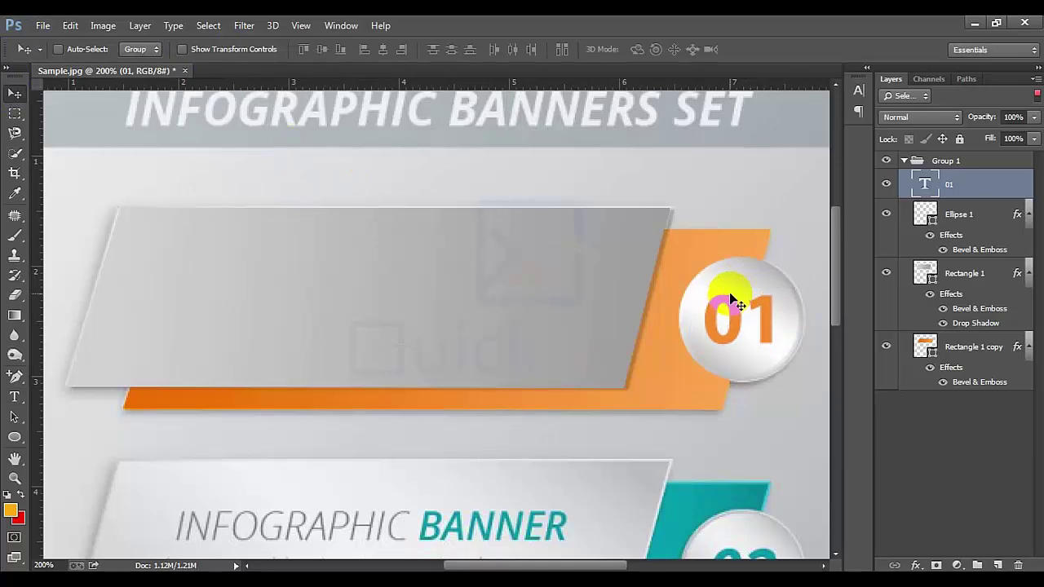
# Set the 01 text's font style to Italic and compare the banner with the sample by toggling Group 1's visibility.
pyautogui.click(886, 163)
pyautogui.click(885, 163)
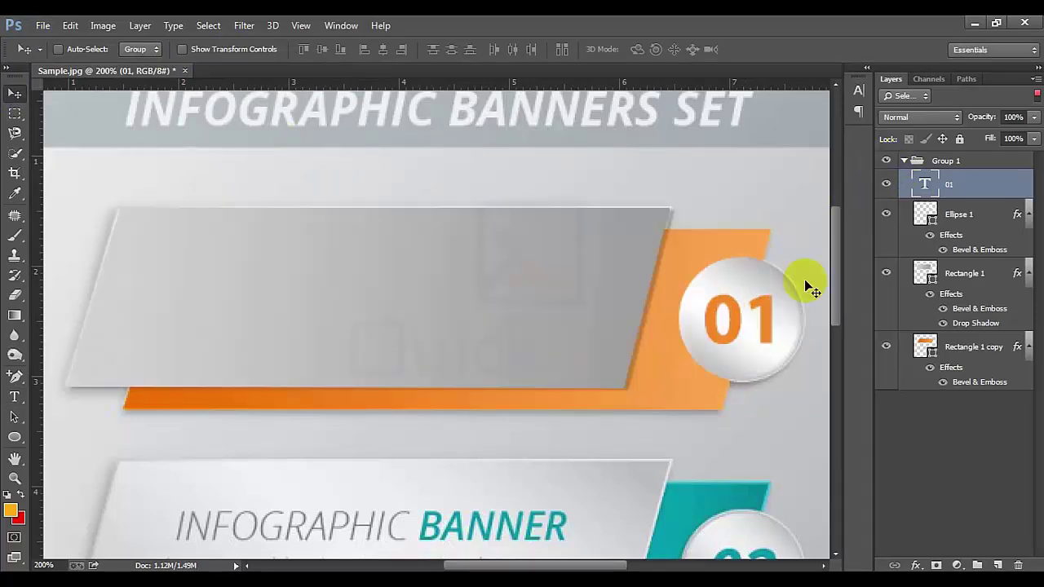
pyautogui.press('t')
pyautogui.click(732, 319)
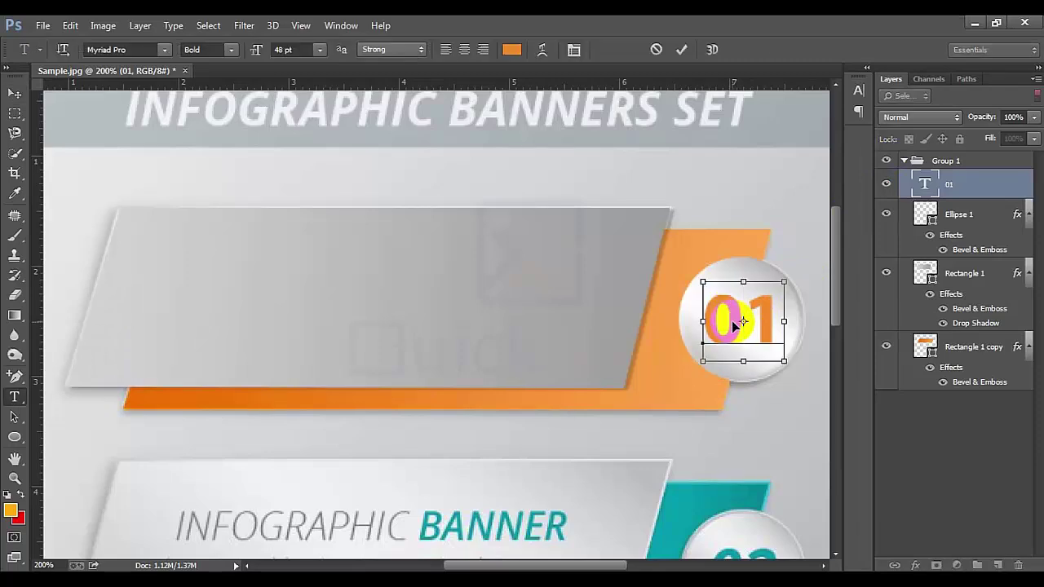
pyautogui.hotkey('ctrl', 'a')
pyautogui.click(230, 49)
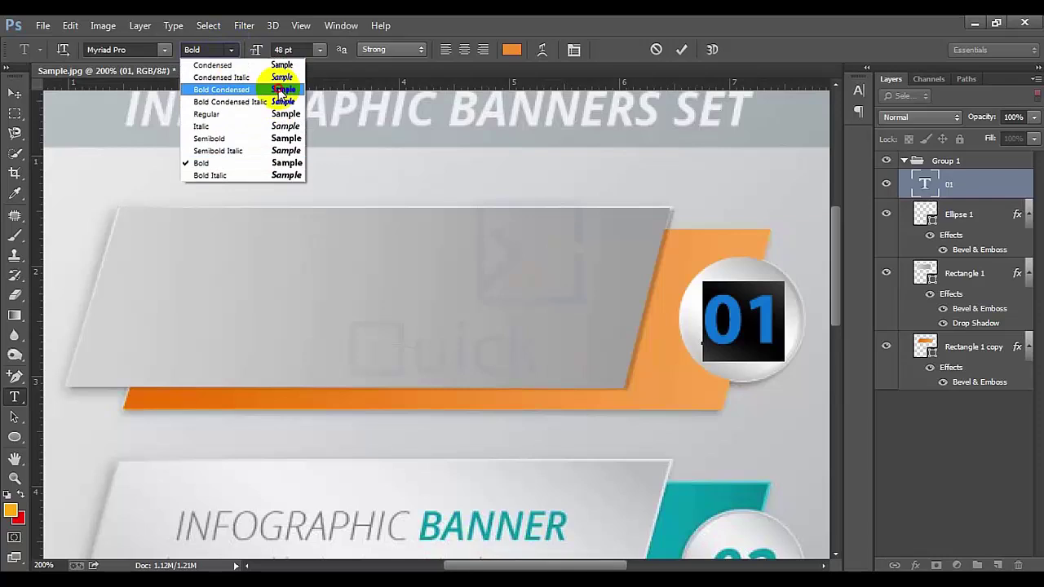
pyautogui.click(278, 89)
pyautogui.click(232, 50)
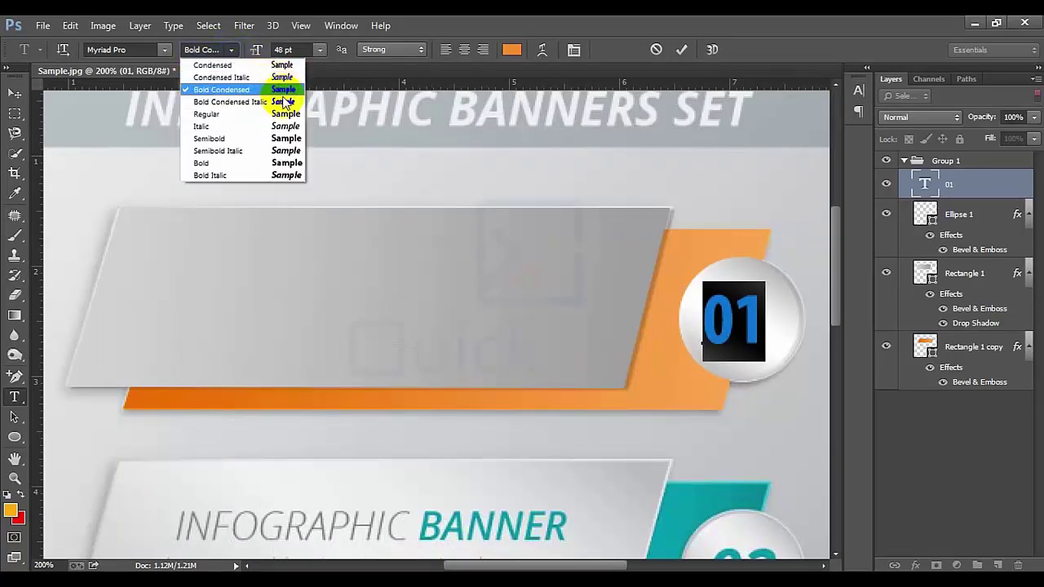
pyautogui.click(277, 127)
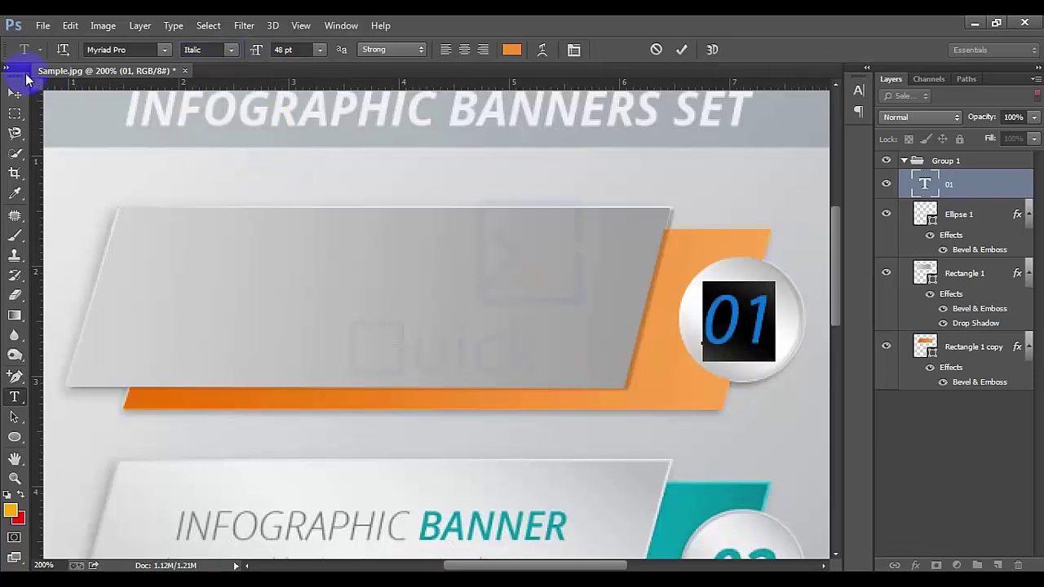
pyautogui.click(16, 95)
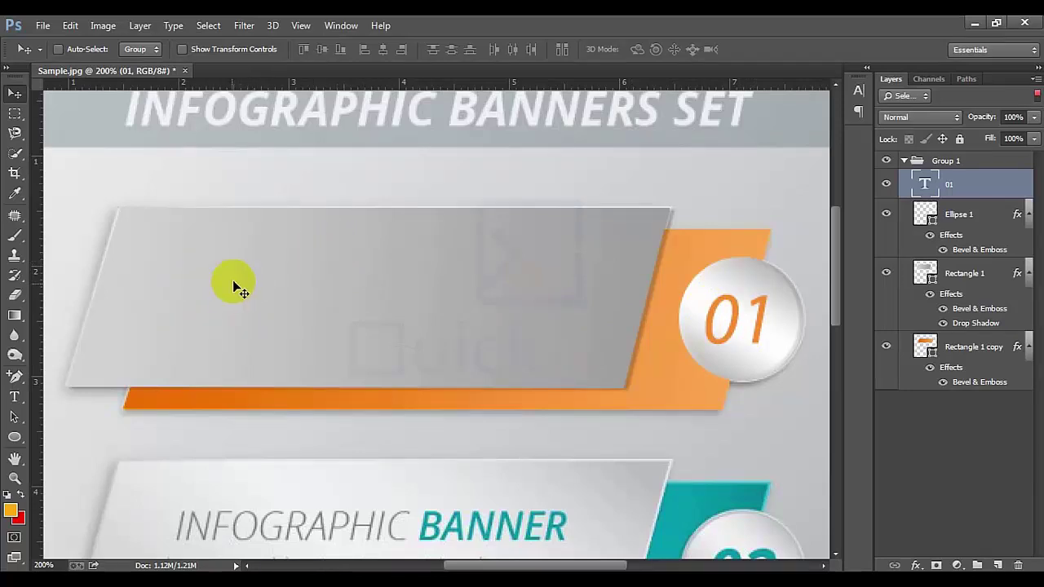
pyautogui.click(887, 163)
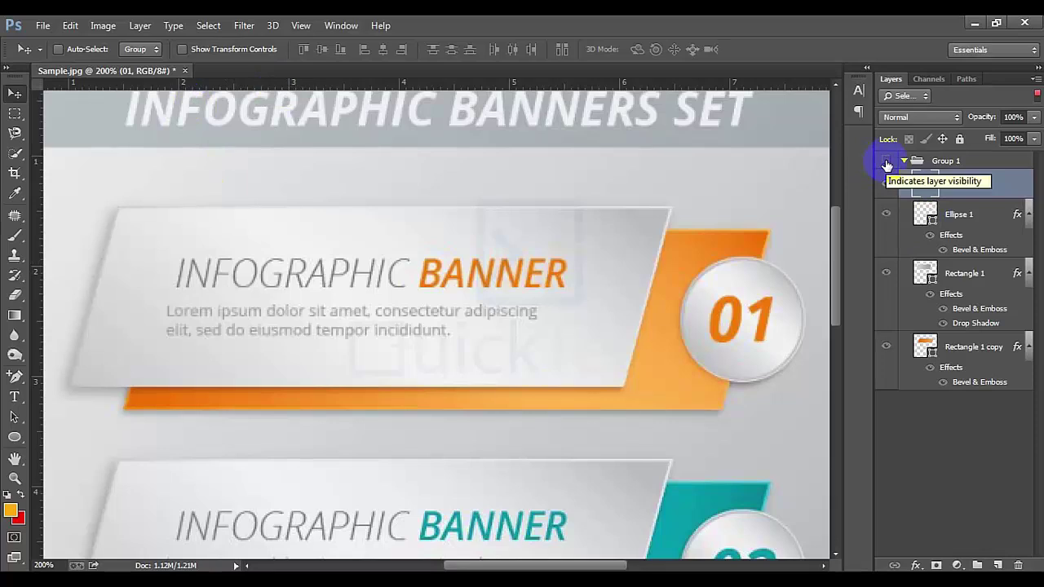
pyautogui.click(886, 164)
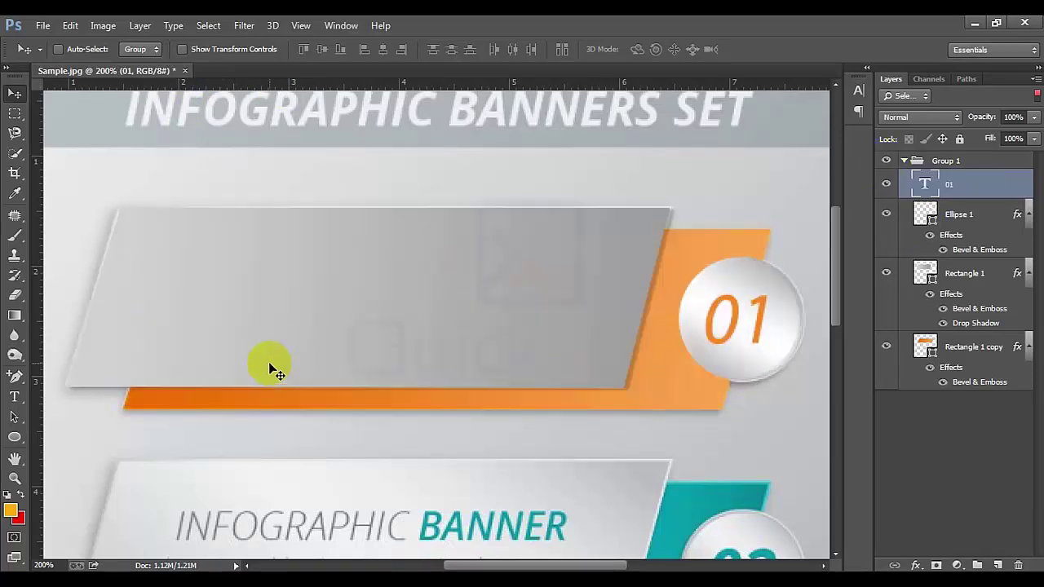
# Add the text BANNER DESIGN in capitals on the grey slanted panel.
pyautogui.press('t')
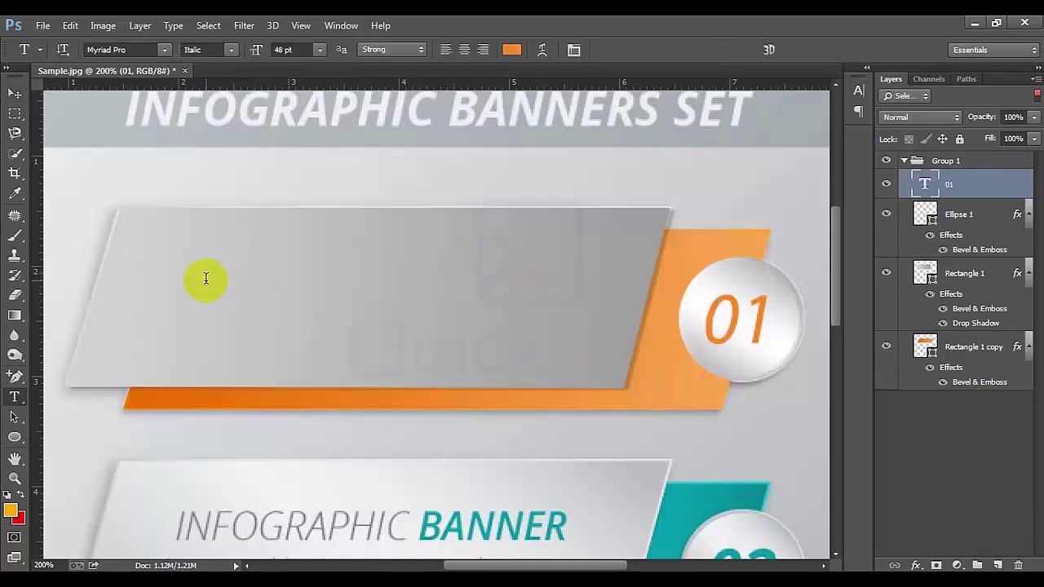
pyautogui.click(205, 279)
pyautogui.write('Banner')
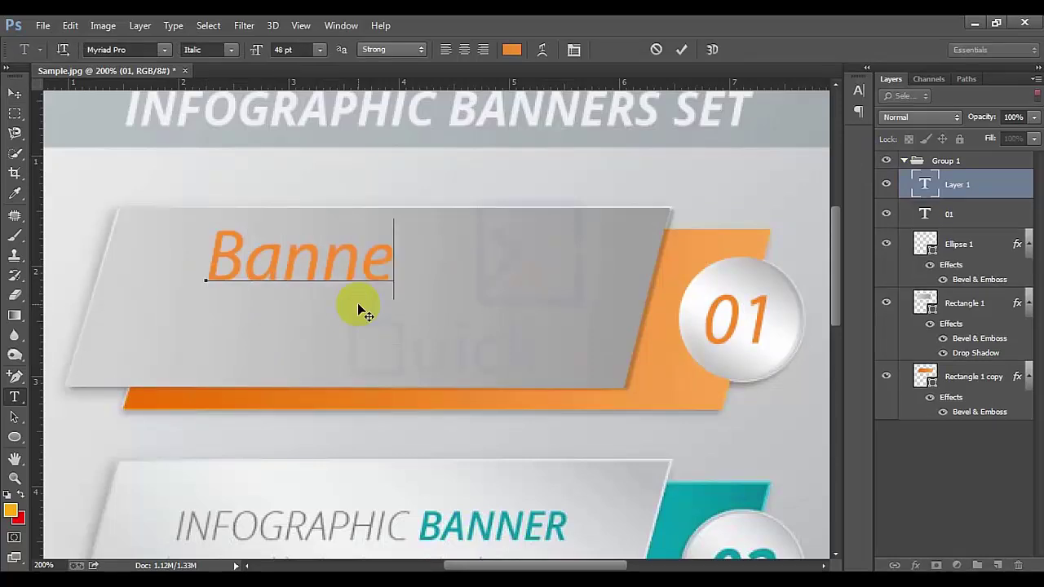
pyautogui.press('BackSpace')
pyautogui.press('BackSpace')
pyautogui.press('BackSpace')
pyautogui.press('BackSpace')
pyautogui.press('BackSpace')
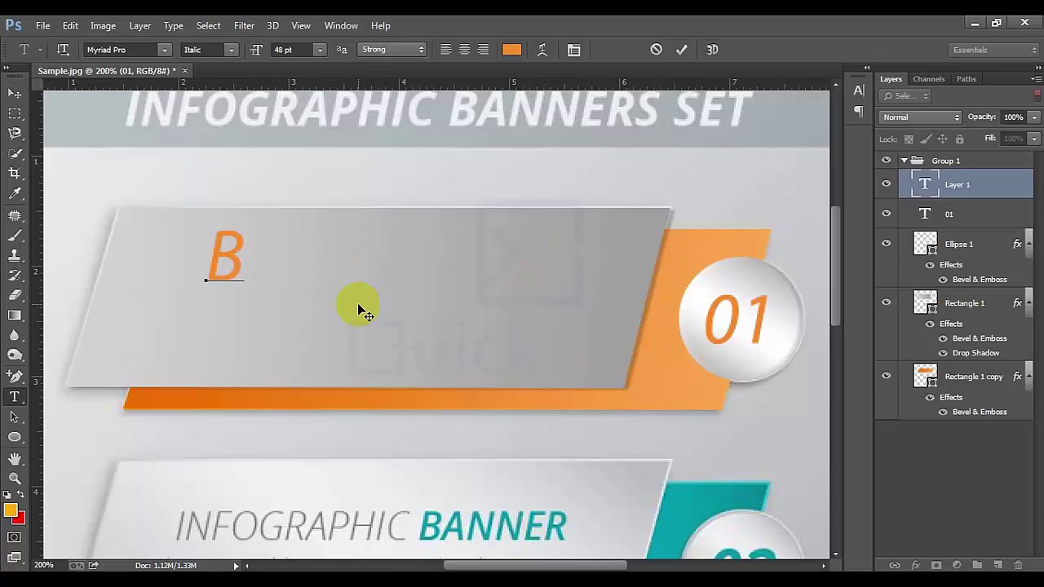
pyautogui.write('ANNER dESIGN')
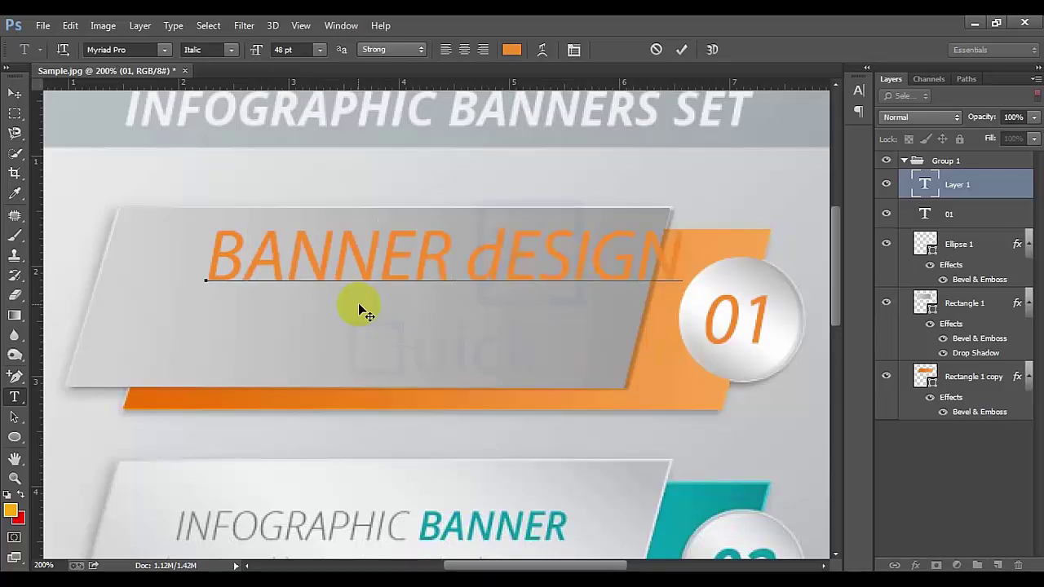
pyautogui.click(504, 251)
pyautogui.moveTo(501, 263); pyautogui.dragTo(479, 263)
pyautogui.write('D')
# Set the BANNER DESIGN text to 30 pt and center it in the grey panel's upper part, checking its placement against the sample.
pyautogui.hotkey('ctrl', 'a')
pyautogui.click(284, 50)
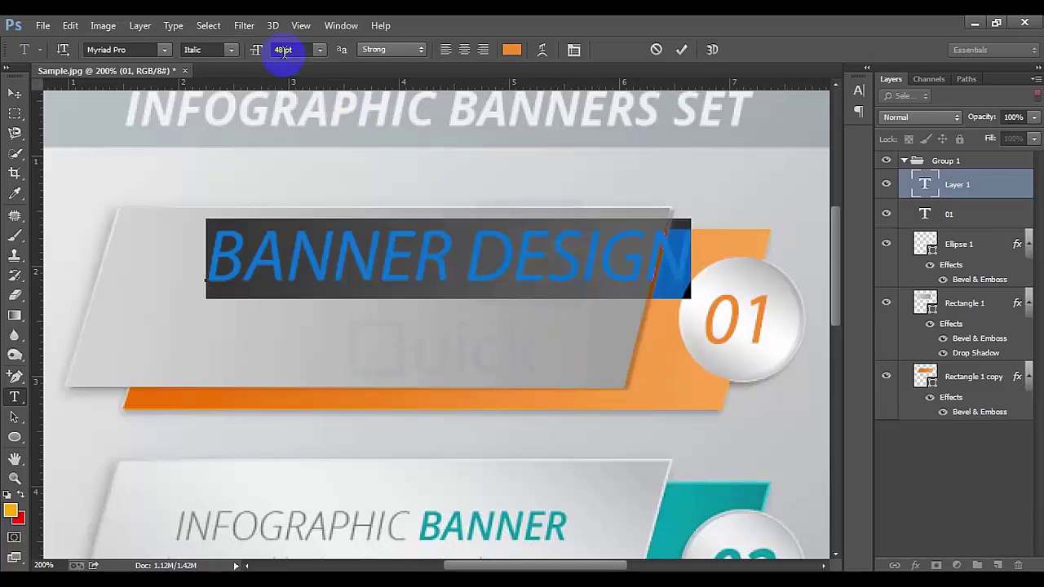
pyautogui.click(319, 50)
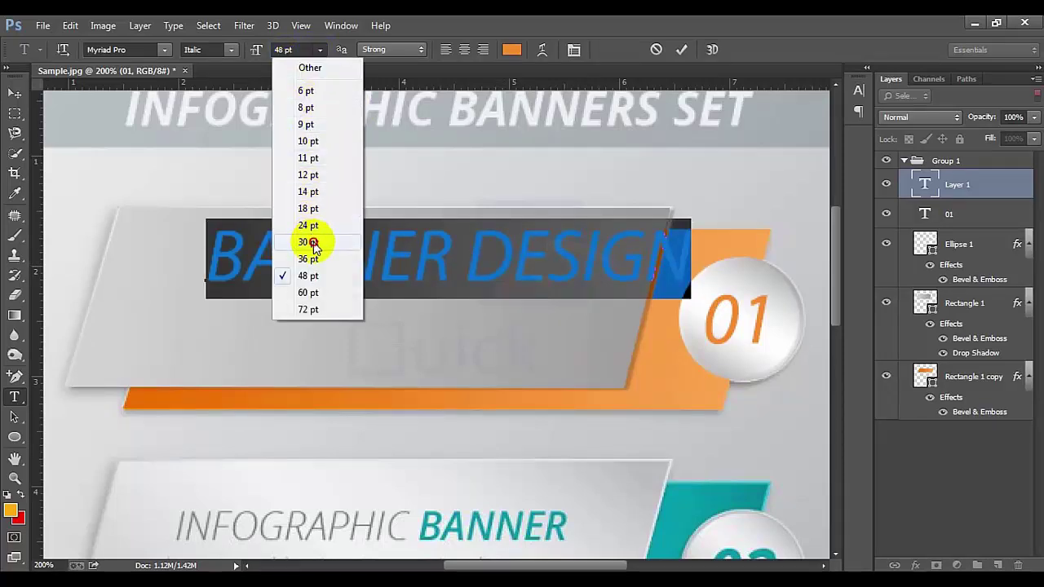
pyautogui.click(313, 239)
pyautogui.click(14, 93)
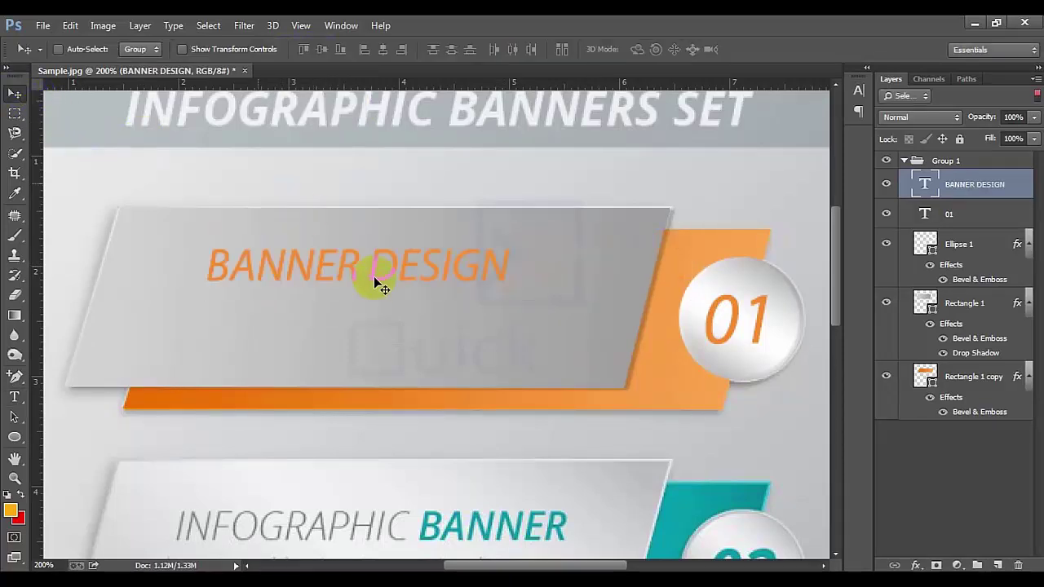
pyautogui.moveTo(367, 269); pyautogui.dragTo(378, 261)
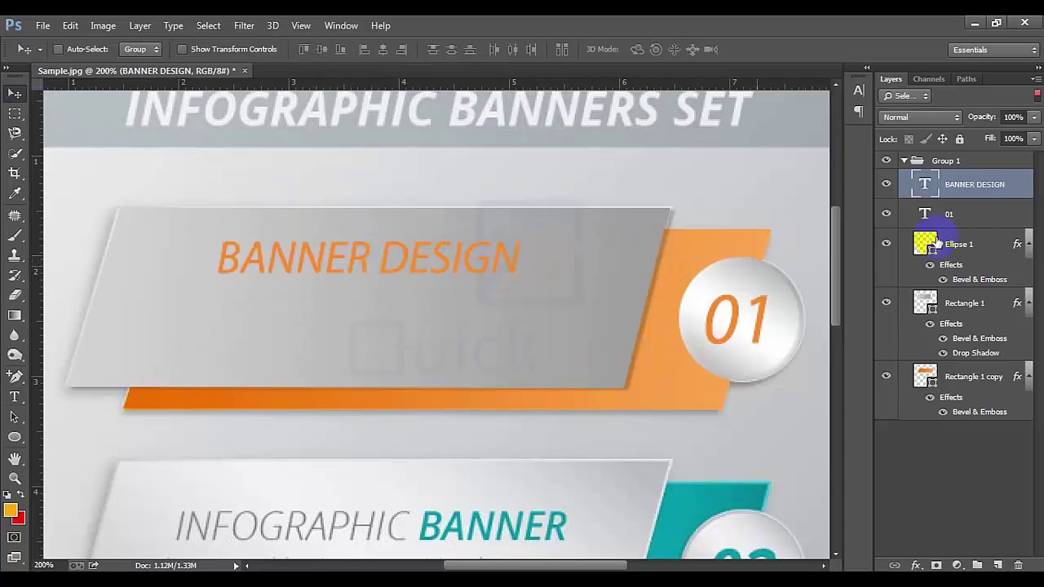
pyautogui.click(881, 162)
pyautogui.click(880, 162)
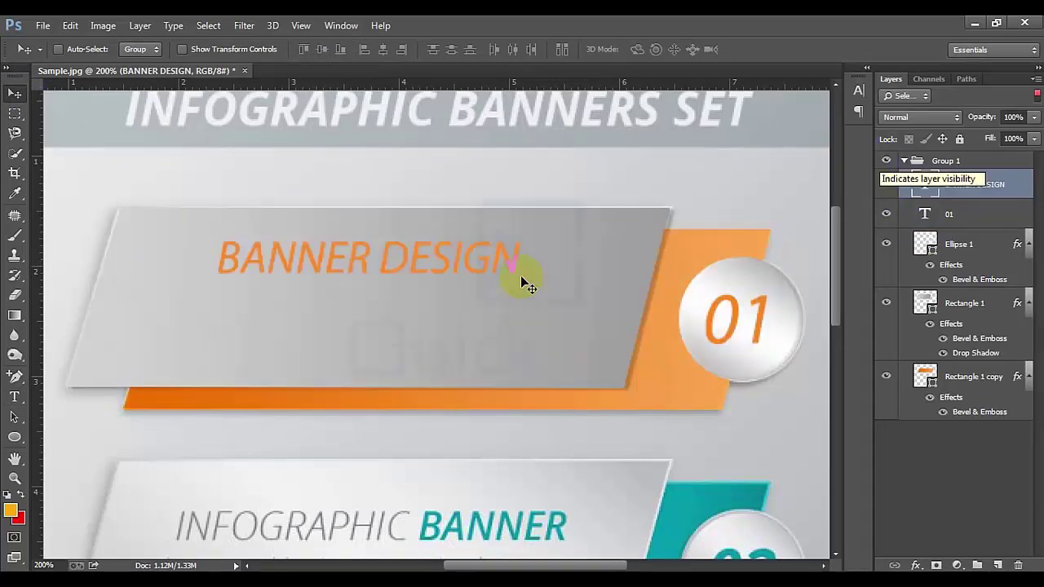
# Color the word BANNER in the heading white (ffffff).
pyautogui.press('t')
pyautogui.moveTo(367, 254); pyautogui.dragTo(252, 168)
pyautogui.click(511, 51)
pyautogui.moveTo(606, 285); pyautogui.dragTo(531, 173)
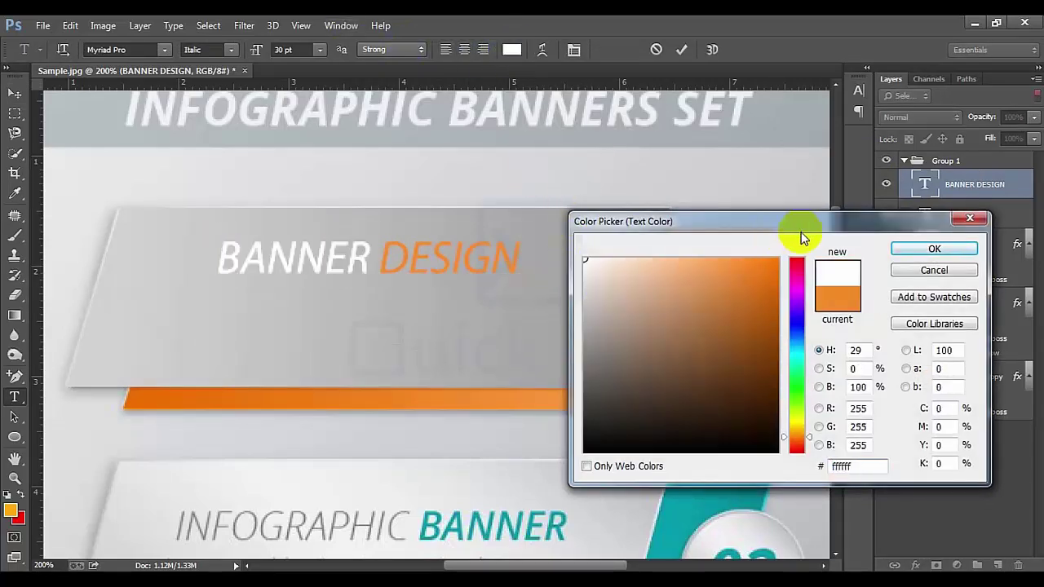
pyautogui.click(905, 248)
pyautogui.click(16, 96)
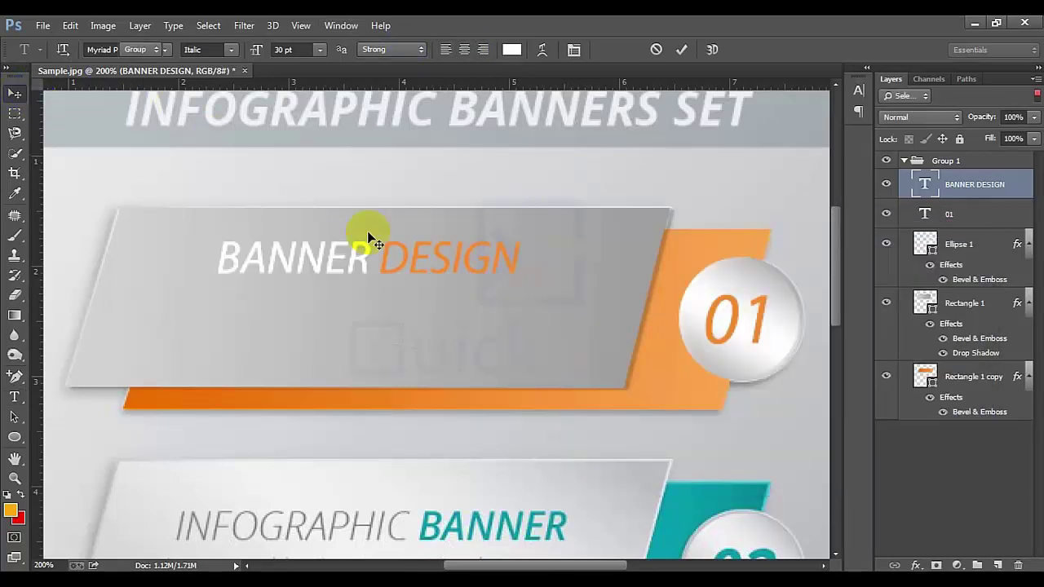
# Add a drop shadow to the BANNER DESIGN text with distance 1 px and size 2 px.
pyautogui.rightClick(965, 184)
pyautogui.click(684, 121)
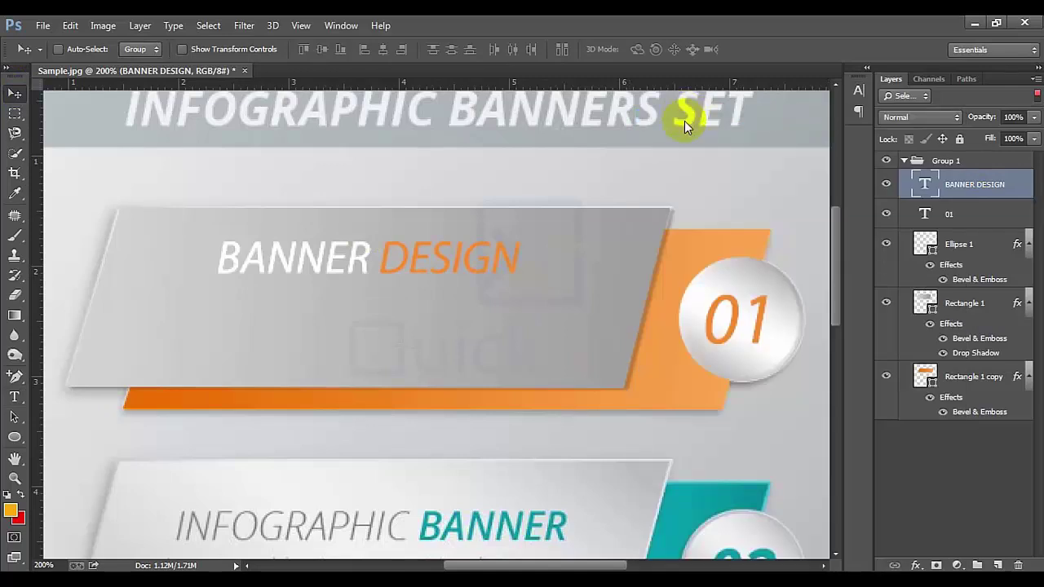
pyautogui.click(637, 355)
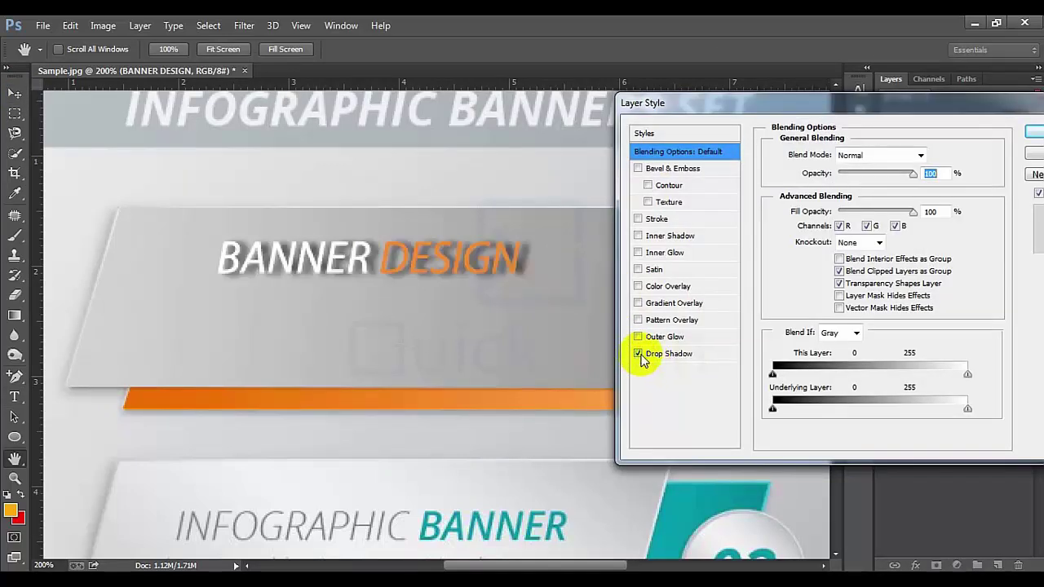
pyautogui.click(661, 356)
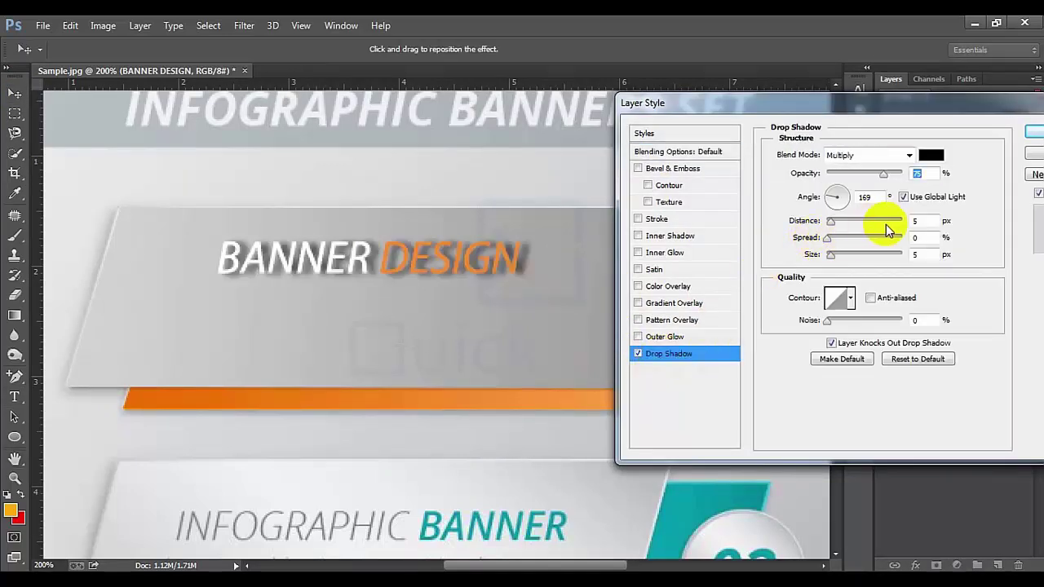
pyautogui.doubleClick(913, 221)
pyautogui.write('1')
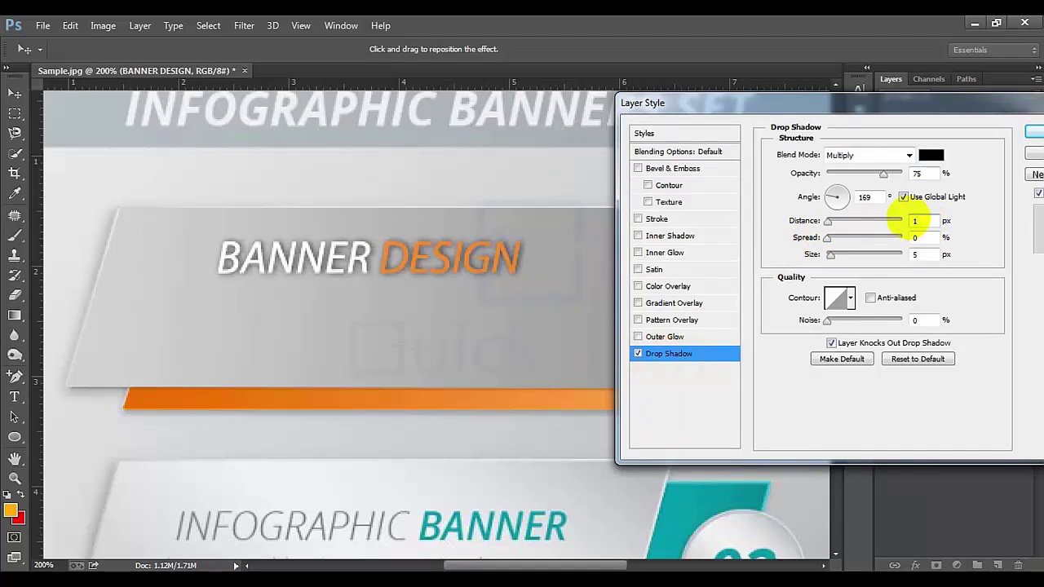
pyautogui.doubleClick(917, 255)
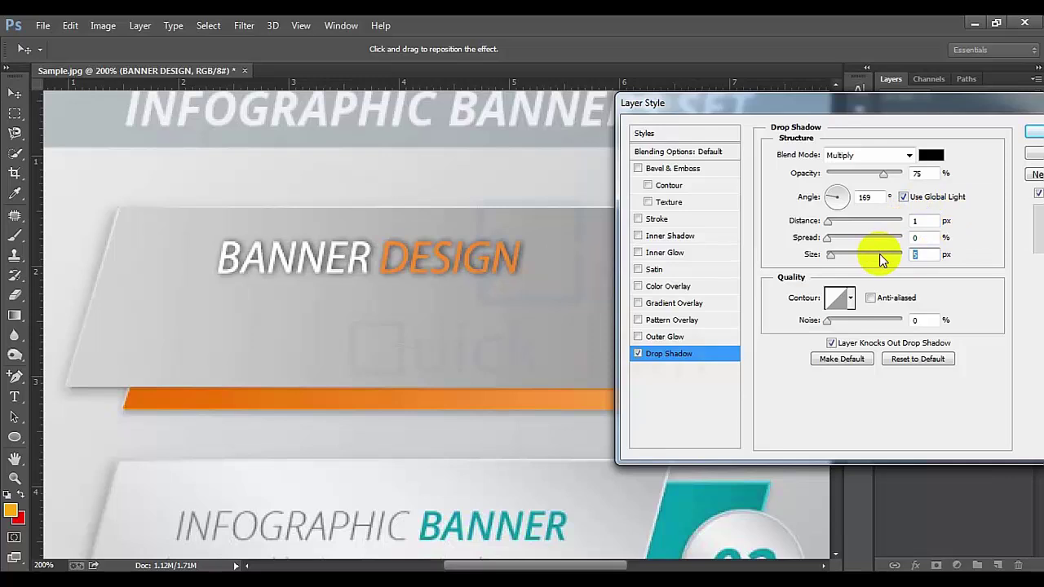
pyautogui.write('2')
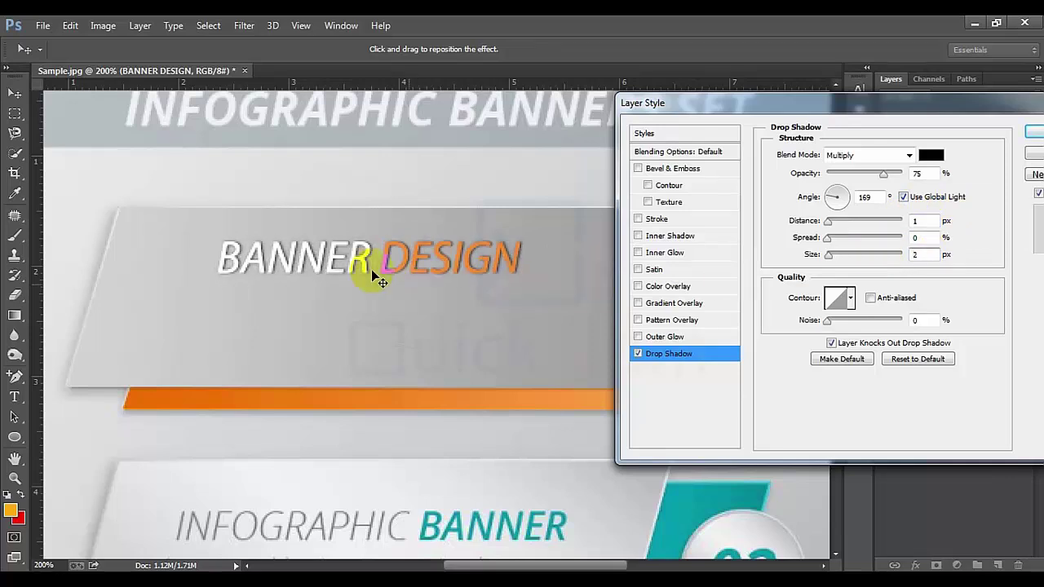
pyautogui.click(1032, 132)
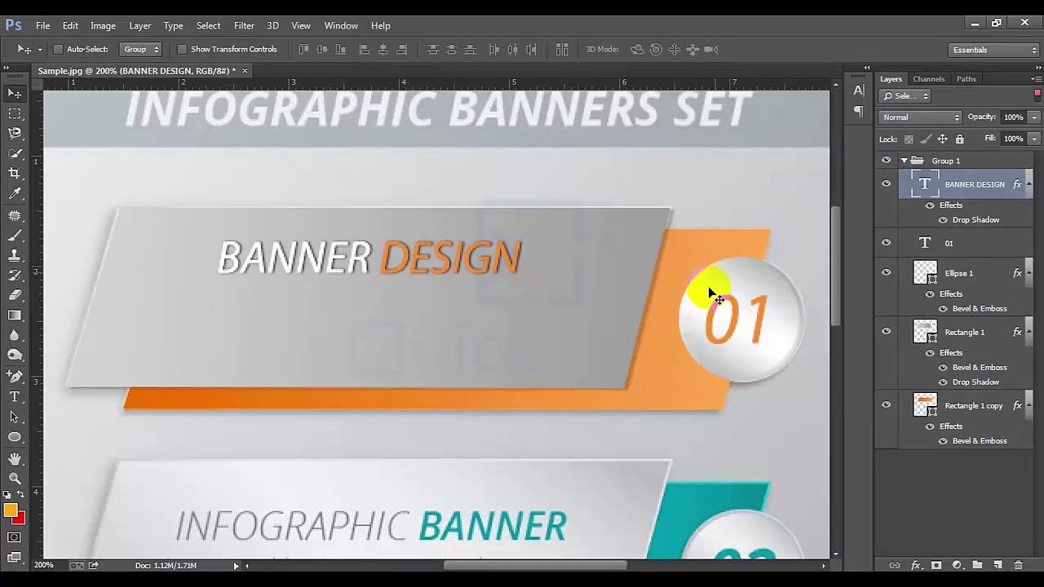
# Move the BANNER DESIGN layer to the bottom of Group 1 and expand the group to check its layer order.
pyautogui.hotkey('ctrl', '-')
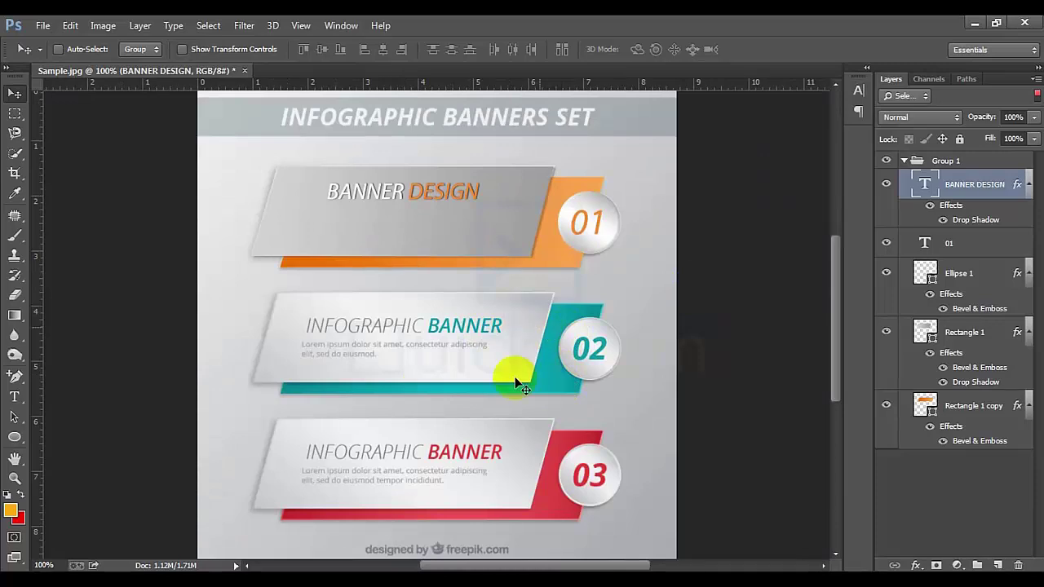
pyautogui.click(907, 160)
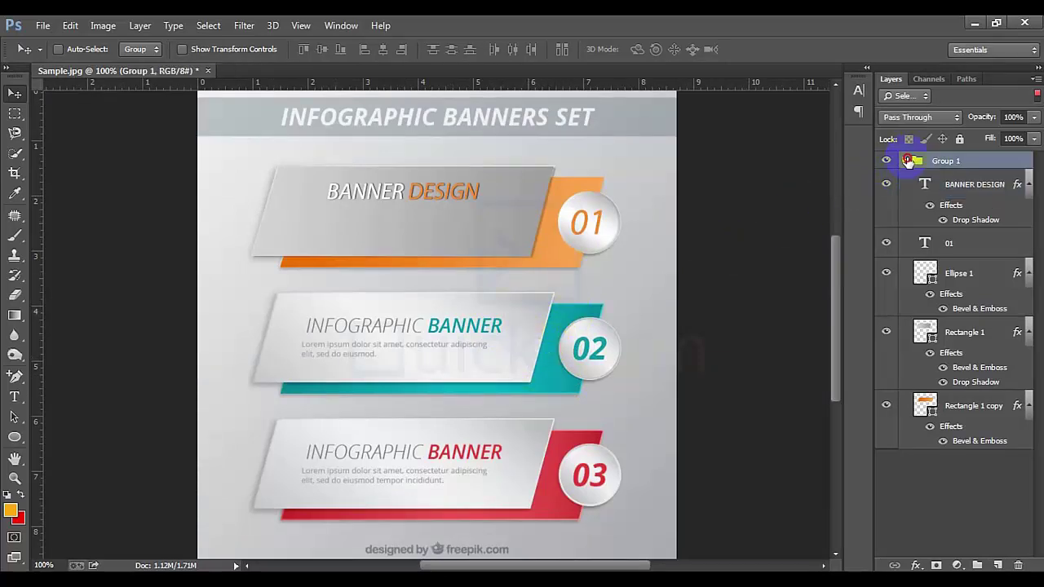
pyautogui.click(950, 186)
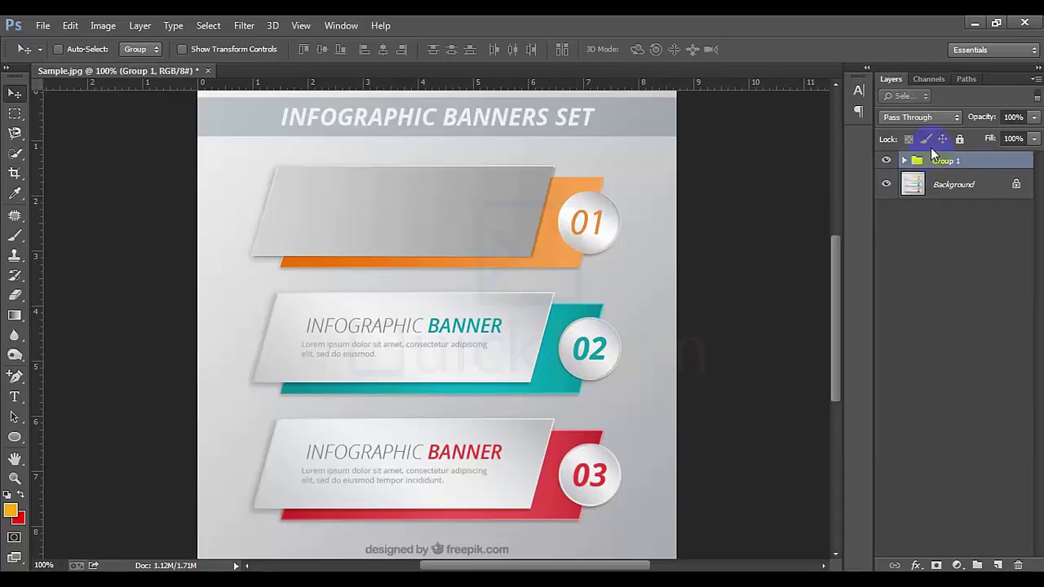
pyautogui.click(905, 161)
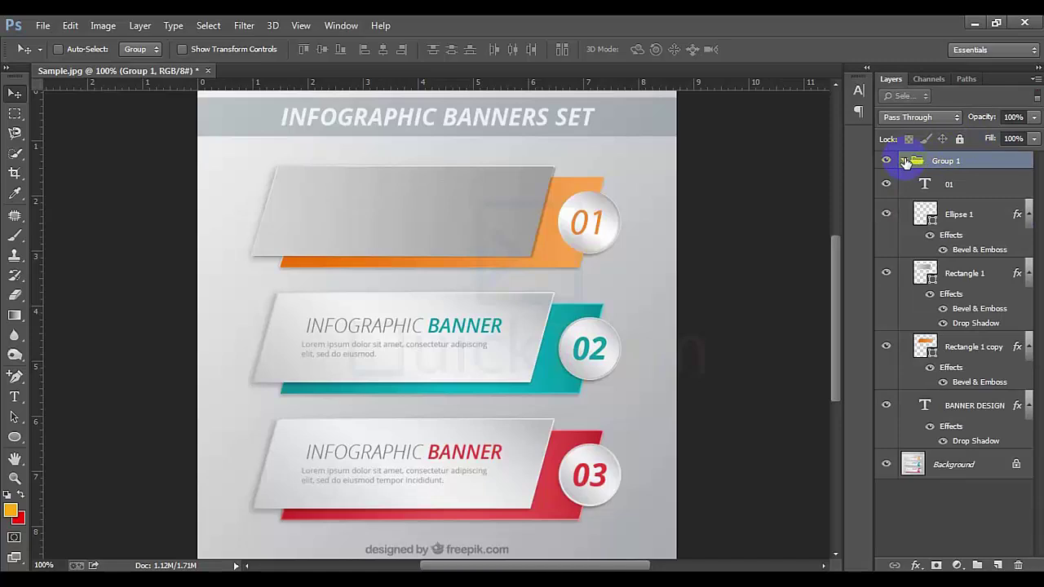
pyautogui.click(905, 160)
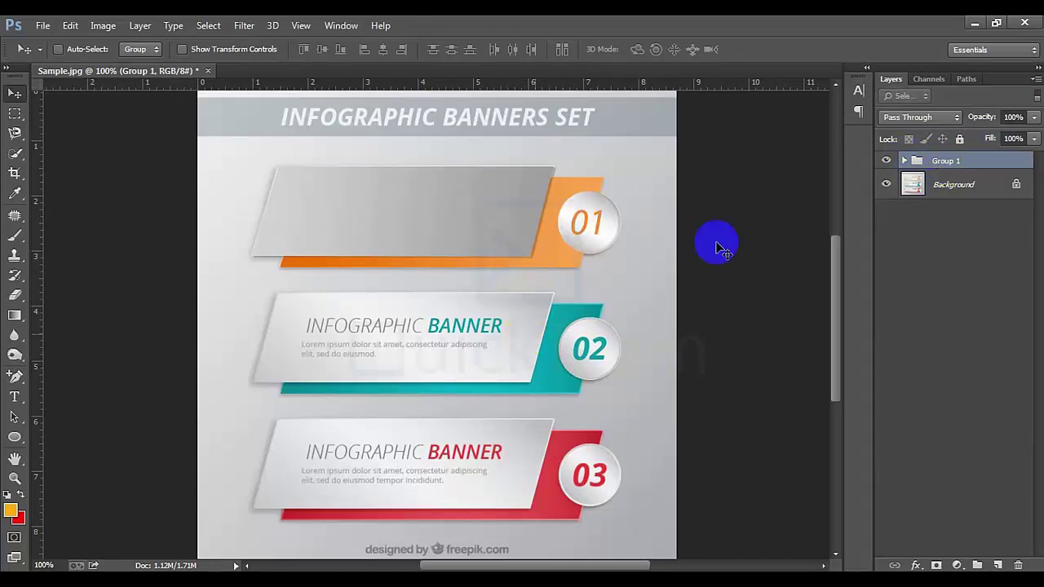
pyautogui.click(904, 161)
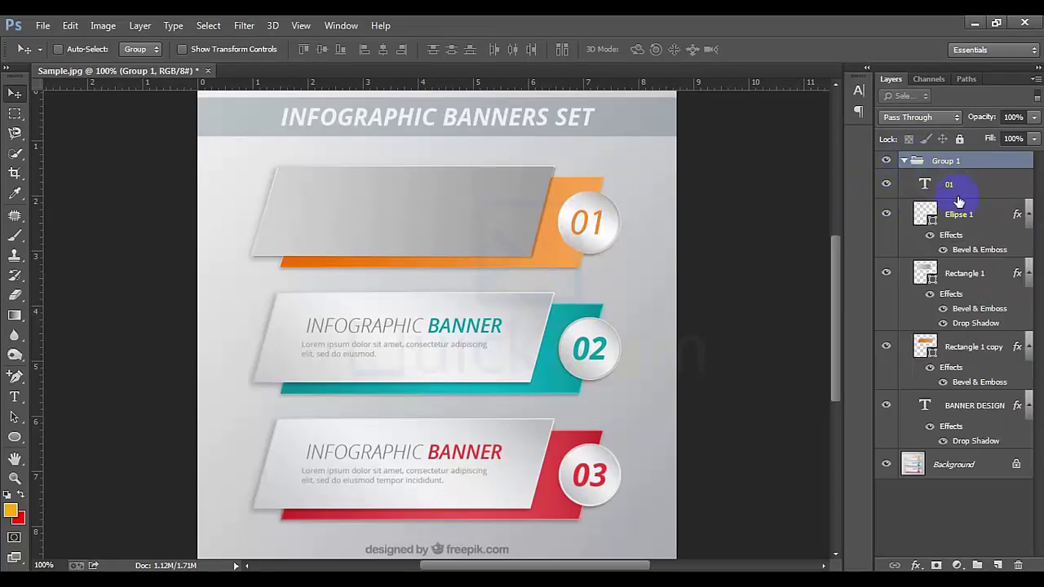